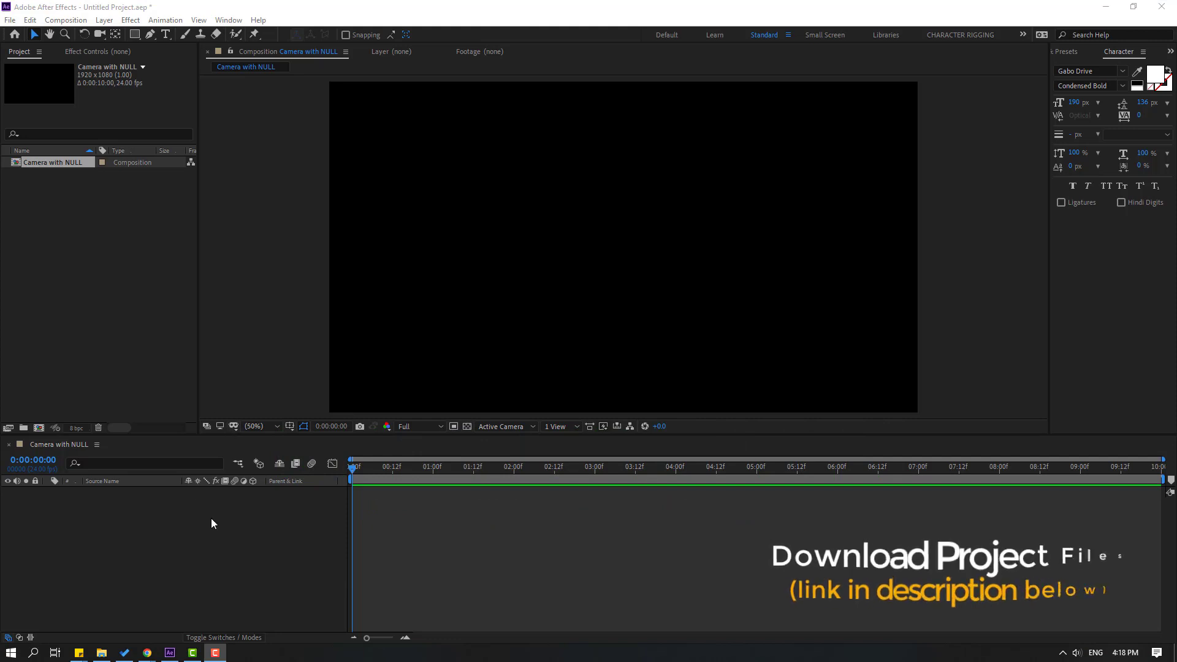
- Create a white full-frame solid layer named BG and lock it
{"action": "right_click", "coordinate": [130, 532]}
{"action": "mouse_move", "coordinate": [214, 391]}
{"action": "left_click", "coordinate": [328, 432]}
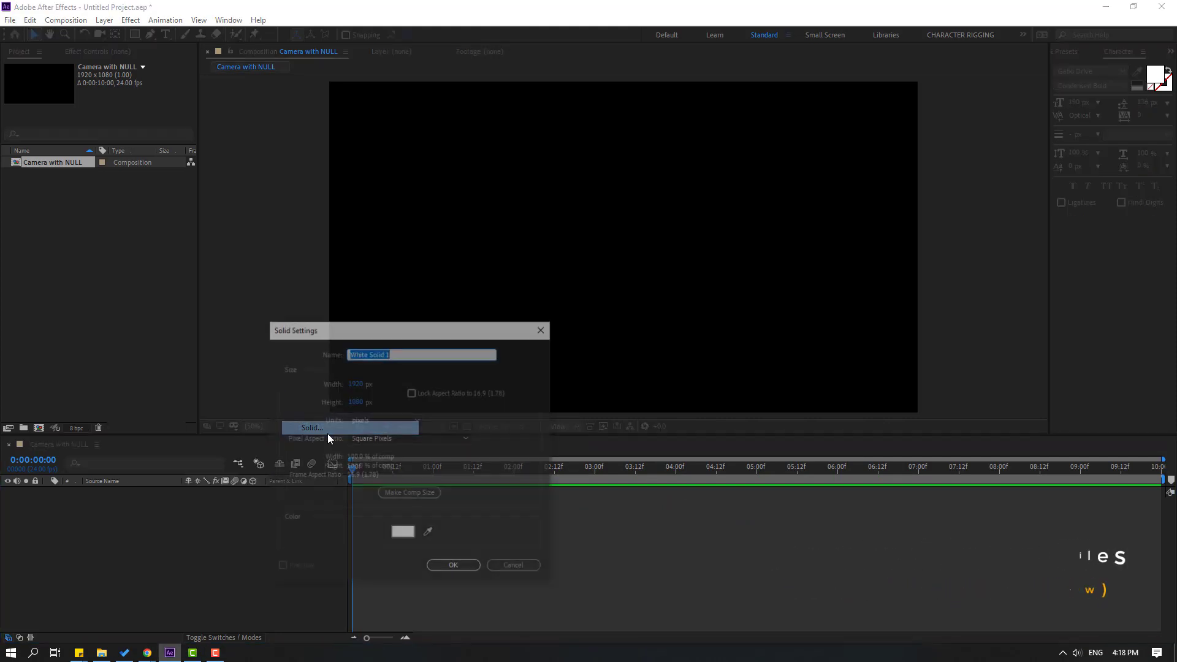
{"action": "type", "text": "BG"}
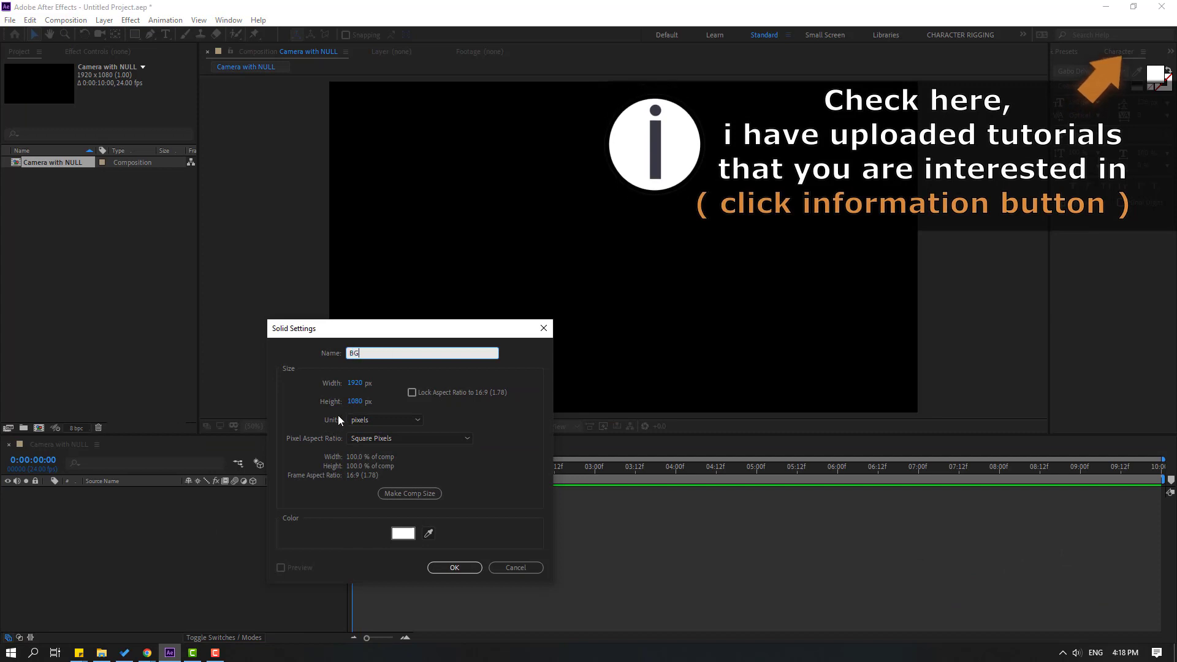
{"action": "left_click", "coordinate": [454, 567]}
{"action": "left_click", "coordinate": [39, 495]}
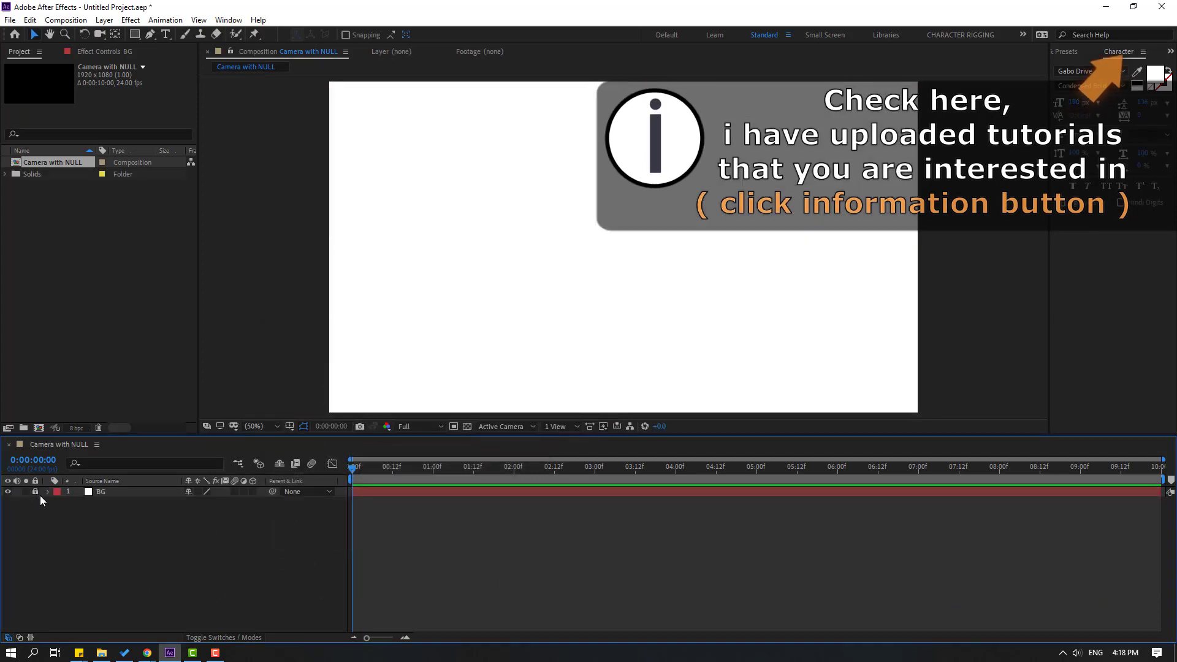
- Change the composition's 3D renderer to CINEMA 4D
{"action": "right_click", "coordinate": [105, 549]}
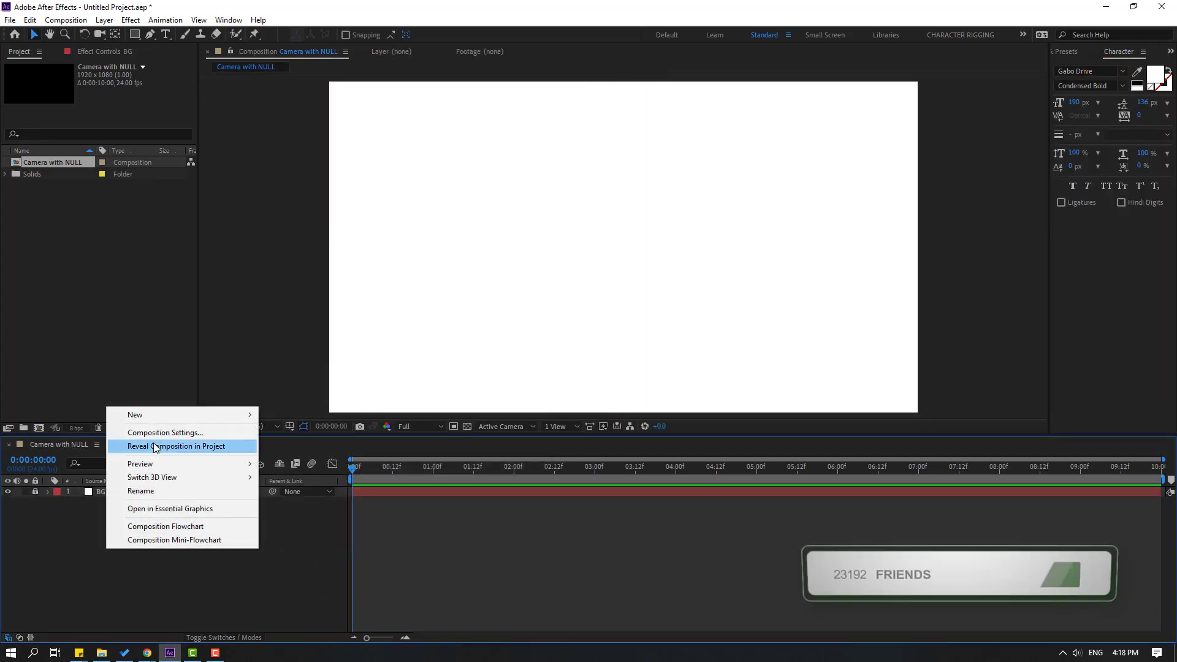
{"action": "left_click", "coordinate": [181, 436]}
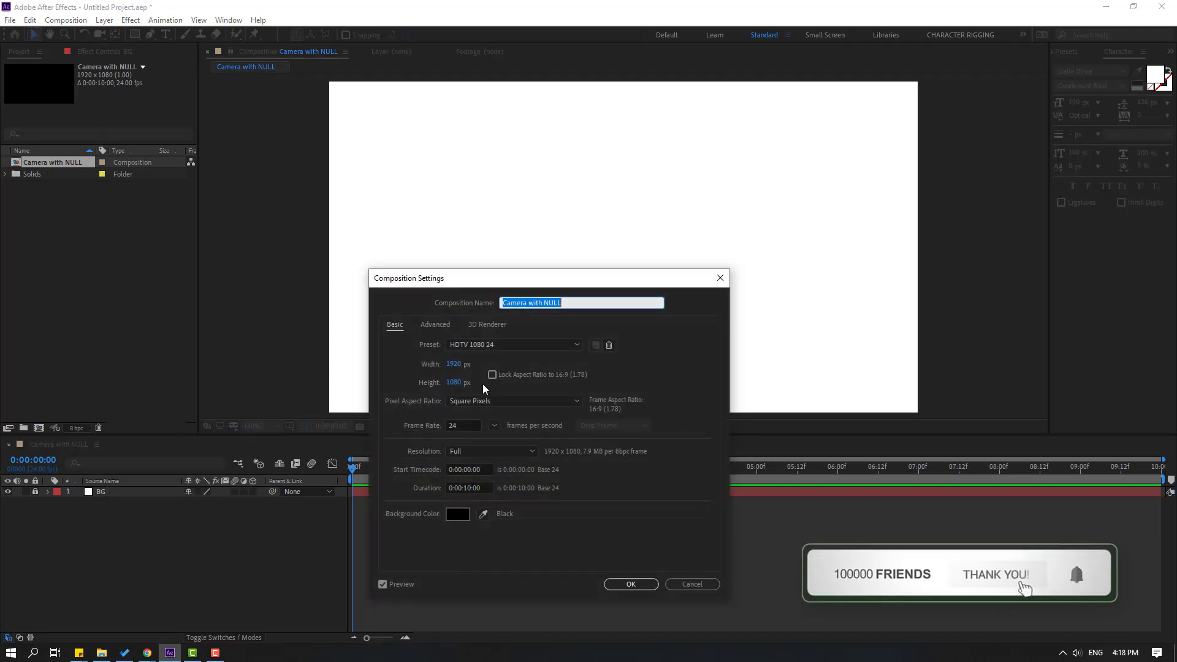
{"action": "left_click", "coordinate": [488, 324]}
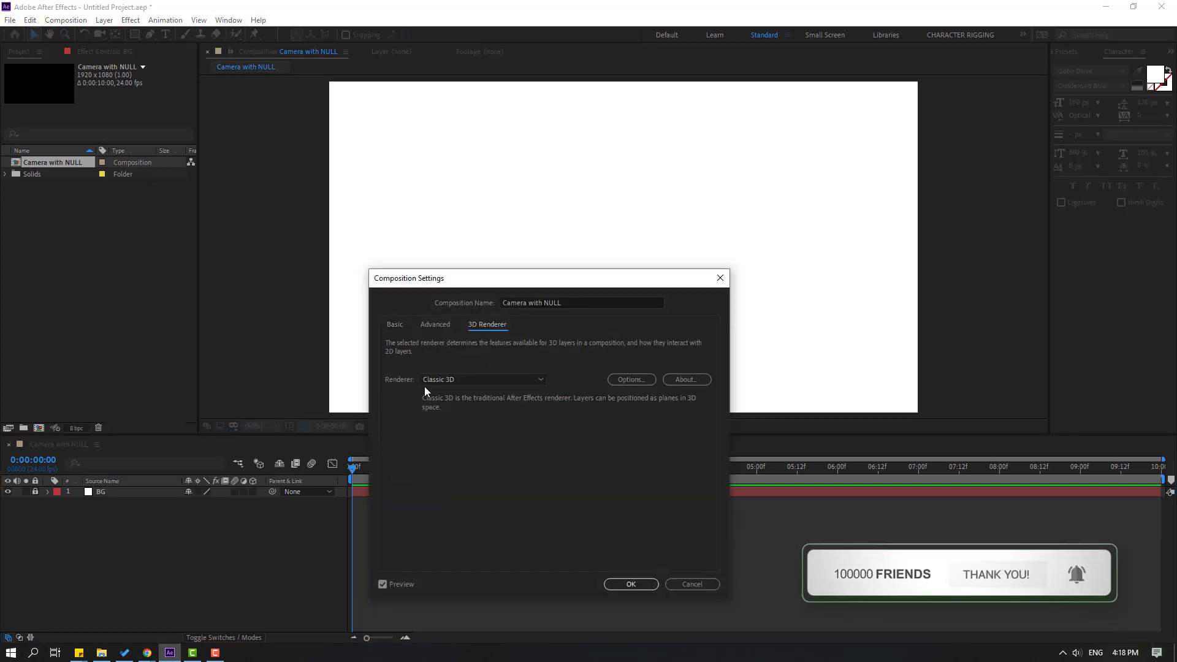
{"action": "left_click", "coordinate": [440, 380]}
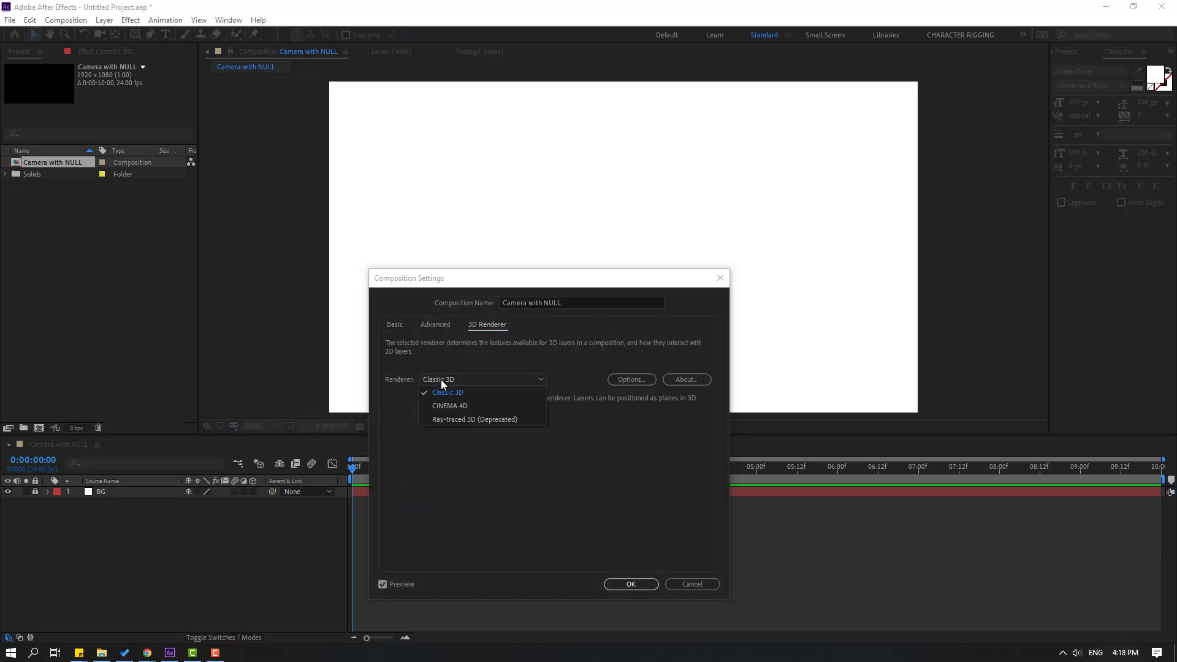
{"action": "left_click", "coordinate": [469, 406]}
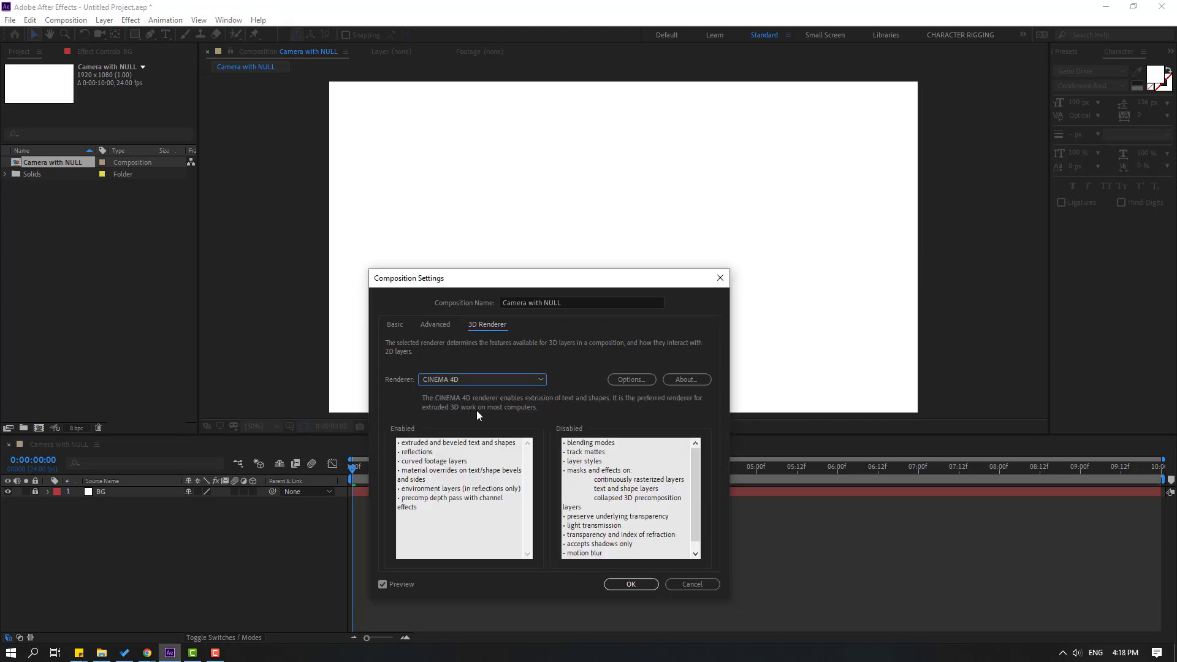
{"action": "left_click", "coordinate": [619, 584]}
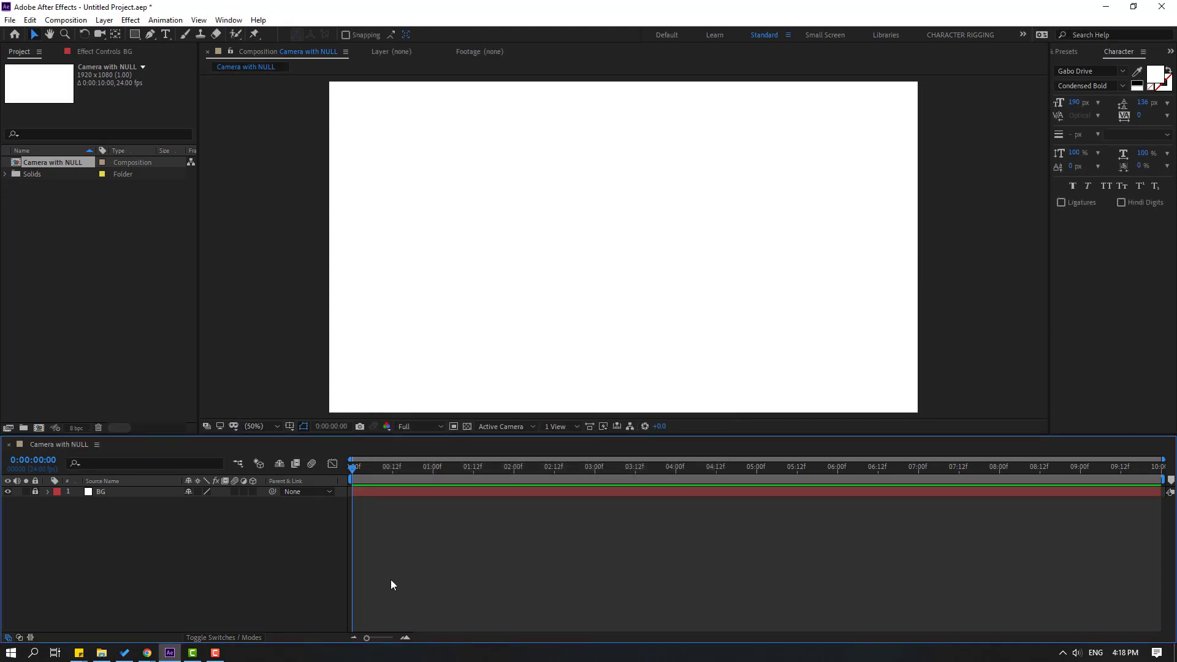
- Draw a square shape with the Rectangle tool near the composition's centre, centre its anchor point and shift it slightly sideways
{"action": "left_click", "coordinate": [135, 35]}
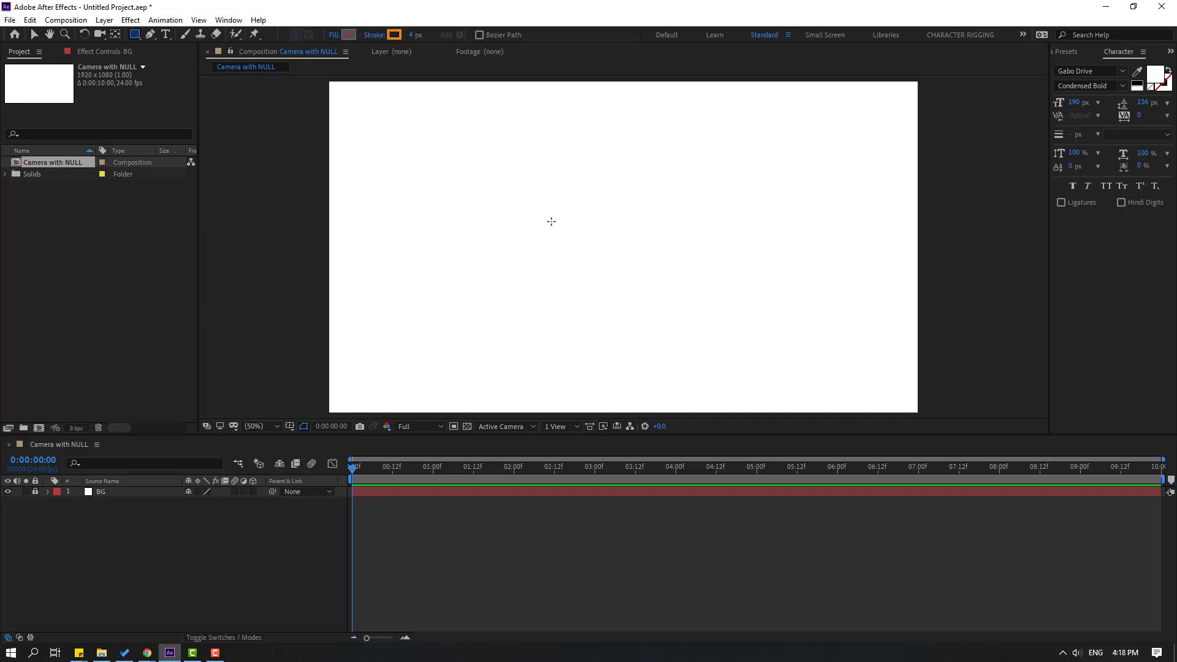
{"action": "left_click_drag", "start_coordinate": [541, 195], "coordinate": [649, 301]}
{"action": "key", "text": "ctrl+alt+Home"}
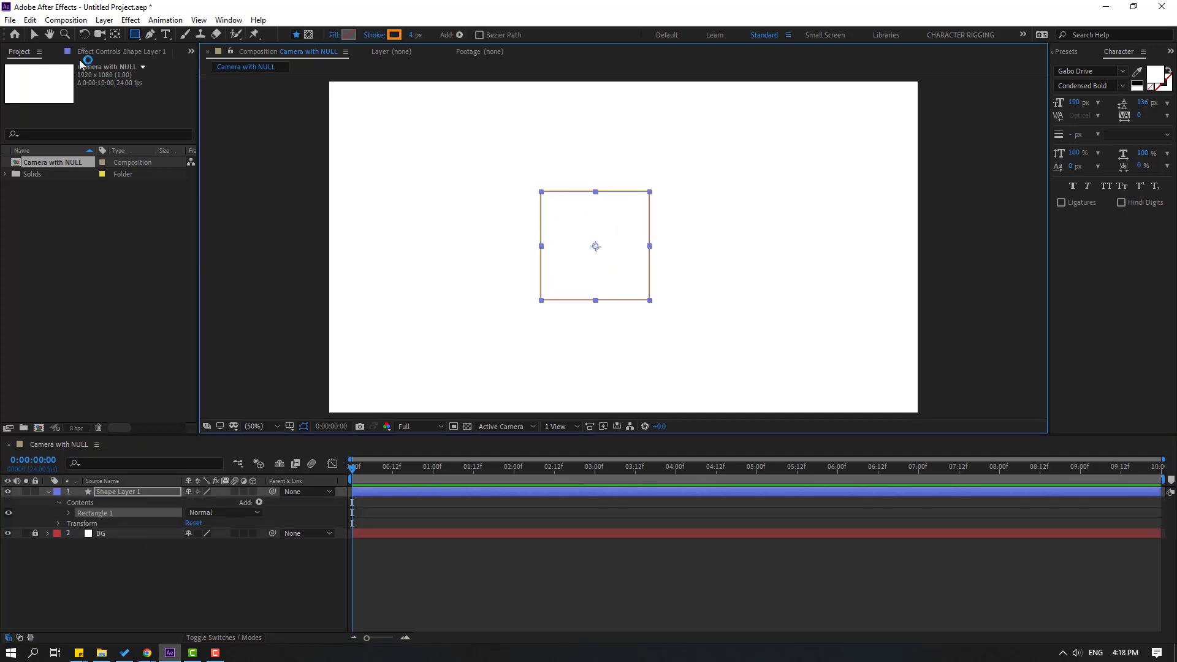
{"action": "key", "text": "v"}
{"action": "left_click_drag", "start_coordinate": [587, 242], "coordinate": [602, 246]}
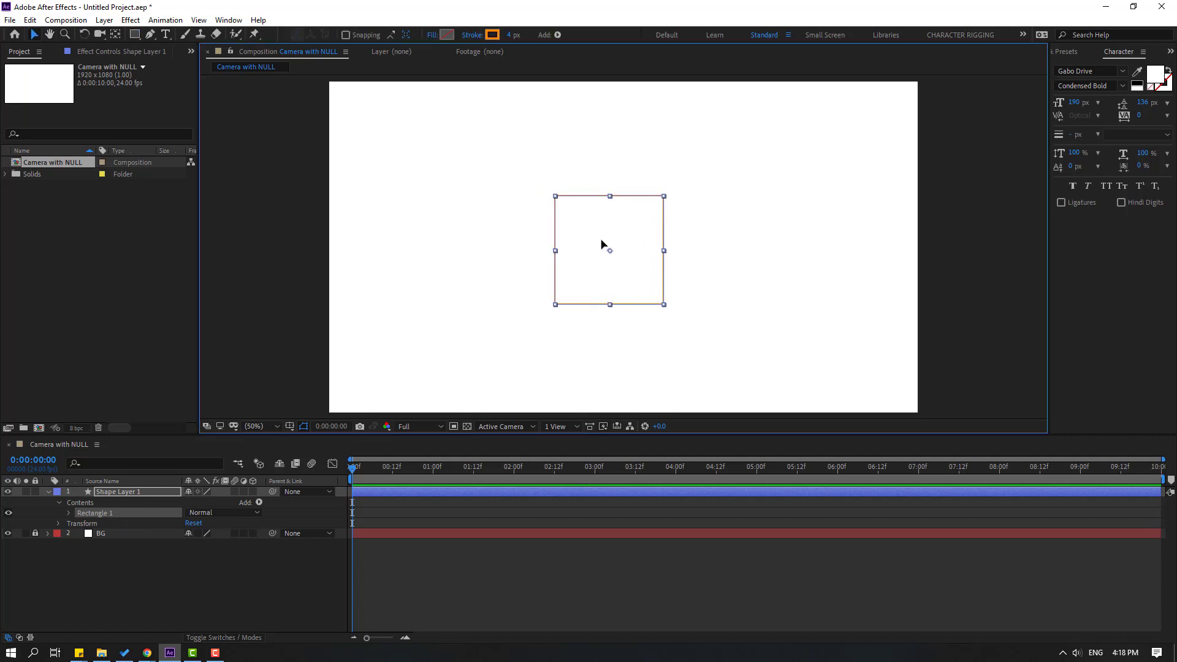
- Set the square's fill colour to yellow FFDE26
{"action": "left_click", "coordinate": [447, 35]}
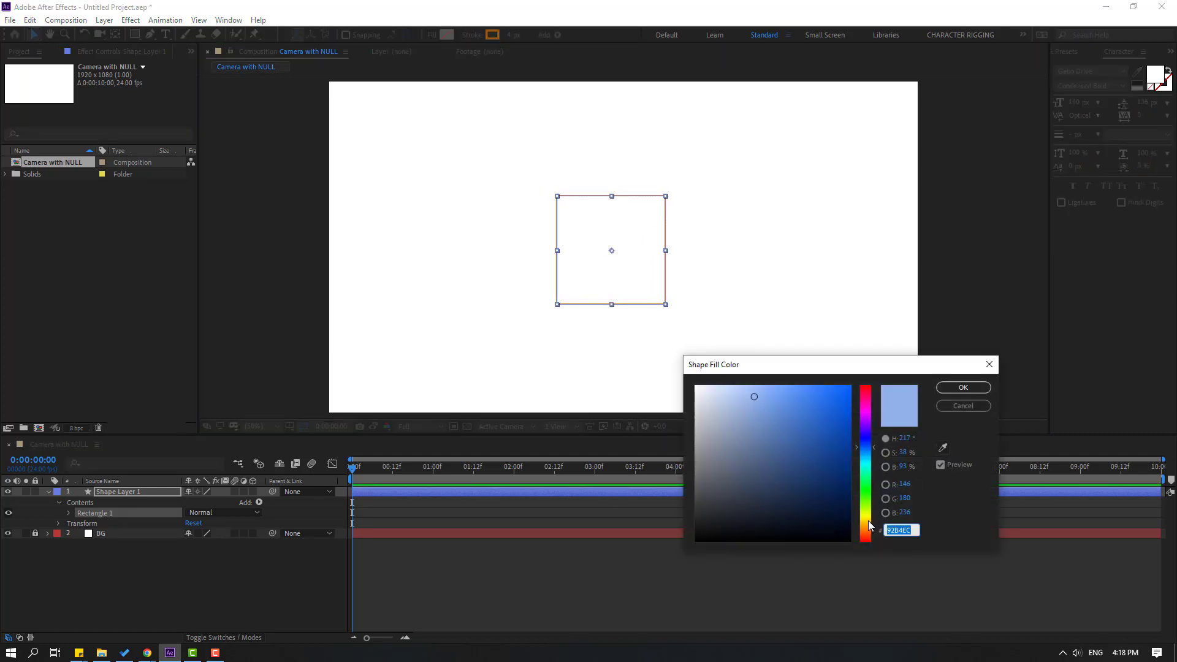
{"action": "left_click_drag", "start_coordinate": [869, 525], "coordinate": [870, 526]}
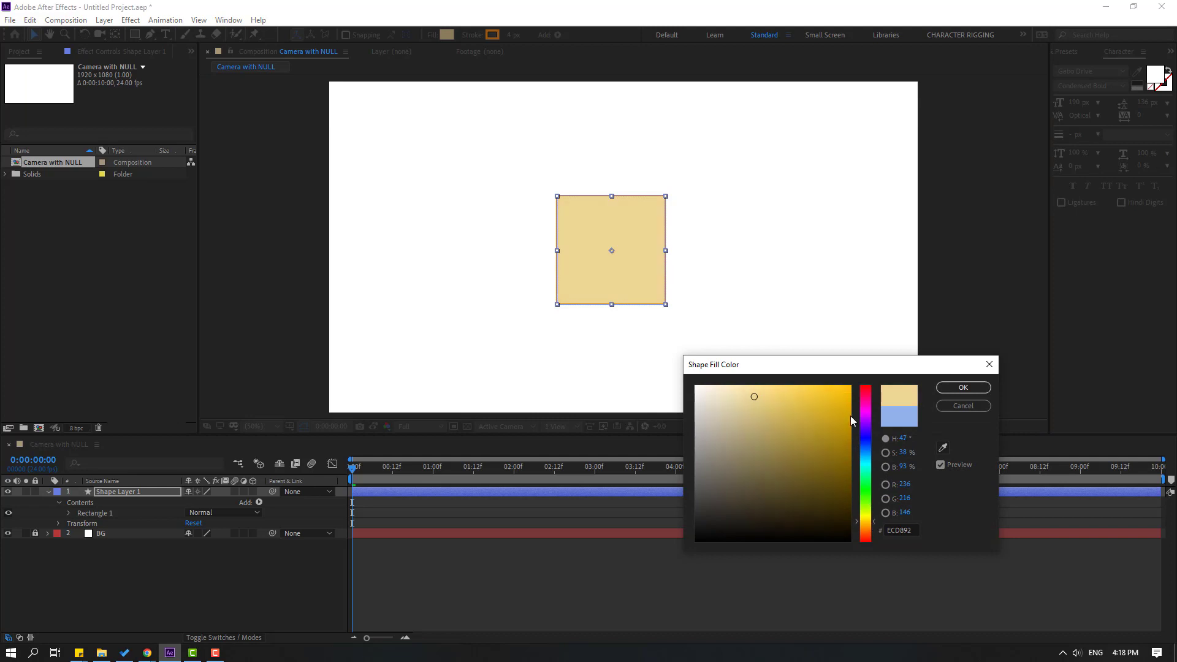
{"action": "left_click_drag", "start_coordinate": [838, 405], "coordinate": [816, 384]}
{"action": "left_click_drag", "start_coordinate": [871, 524], "coordinate": [870, 522]}
{"action": "left_click_drag", "start_coordinate": [835, 395], "coordinate": [829, 385]}
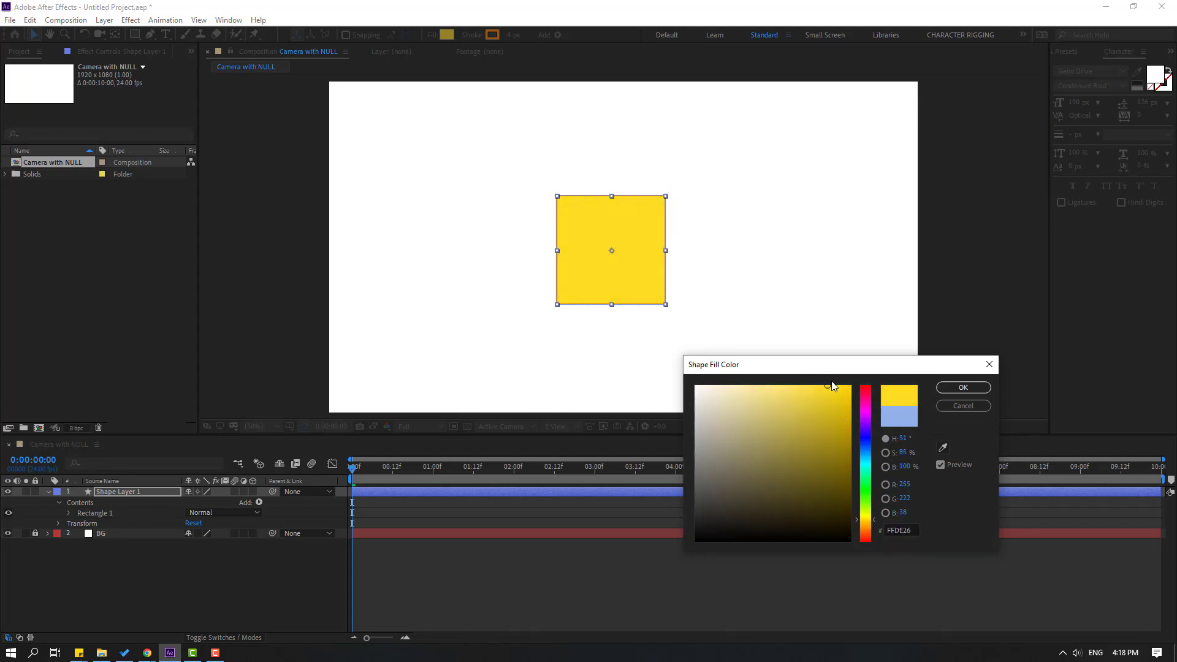
{"action": "left_click", "coordinate": [963, 387]}
- Sample the square's yellow fill for its stroke and darken the stroke colour to D4B920
{"action": "left_click", "coordinate": [493, 35]}
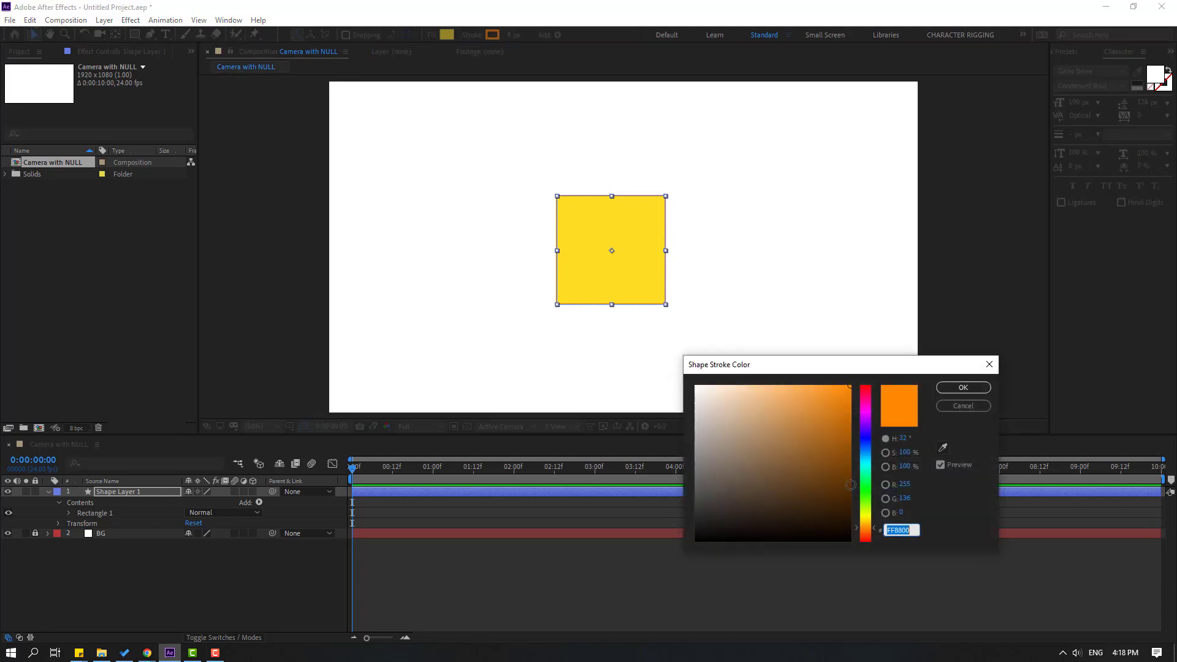
{"action": "left_click", "coordinate": [943, 448]}
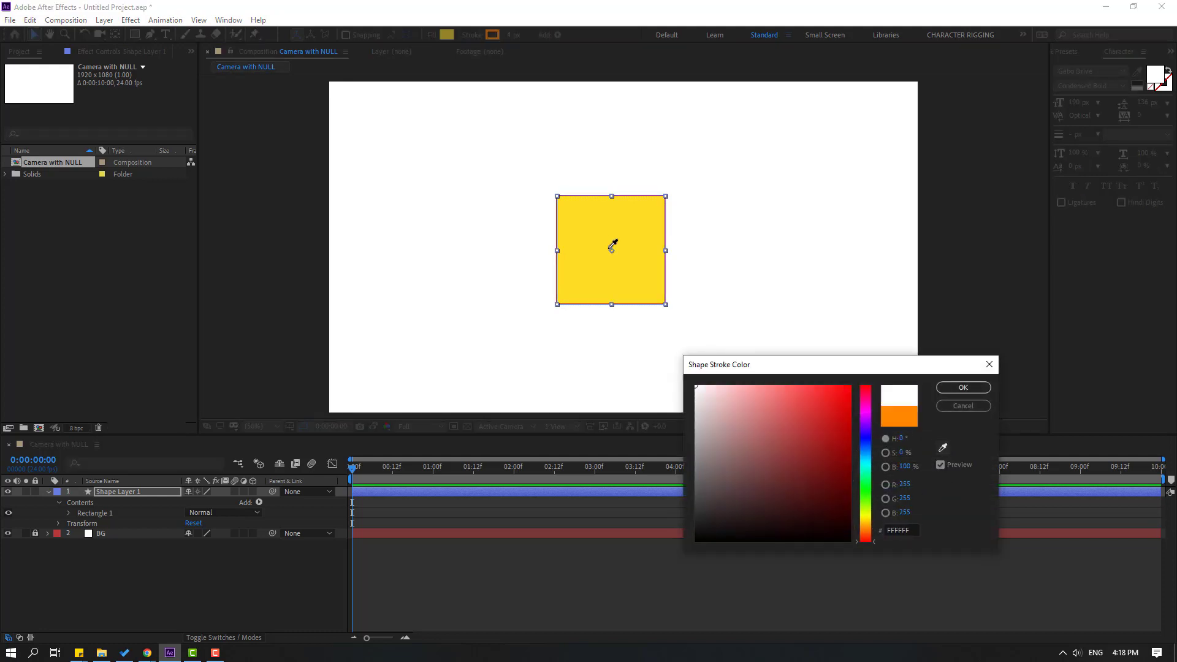
{"action": "left_click", "coordinate": [622, 232]}
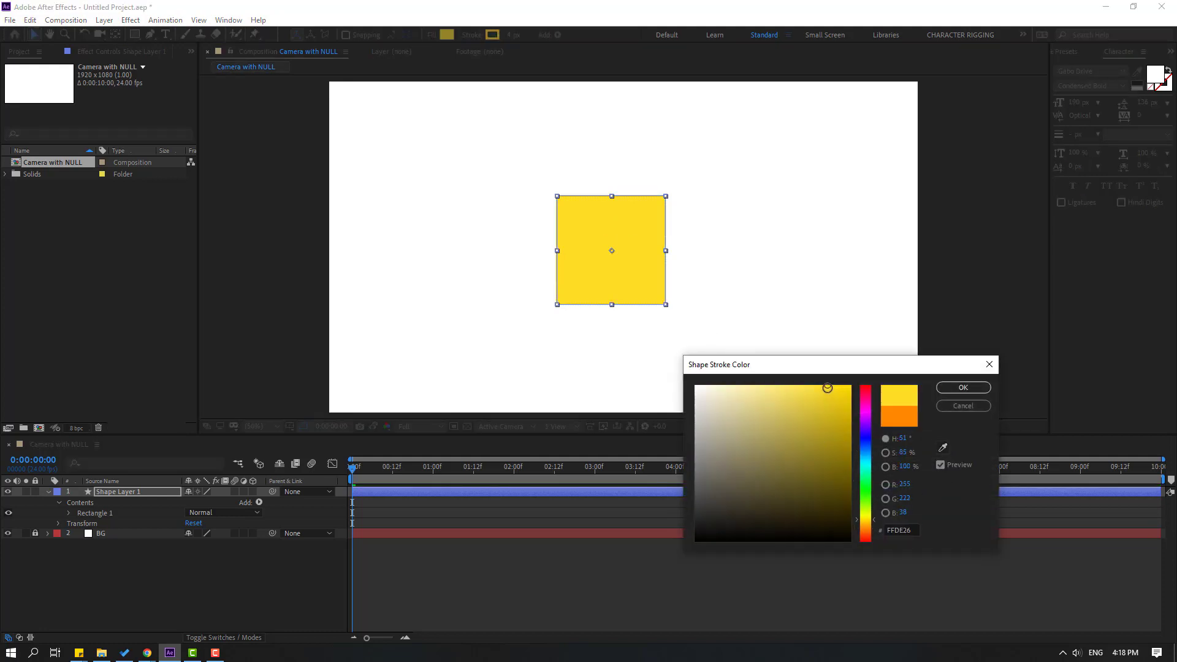
{"action": "left_click_drag", "start_coordinate": [827, 388], "coordinate": [828, 411]}
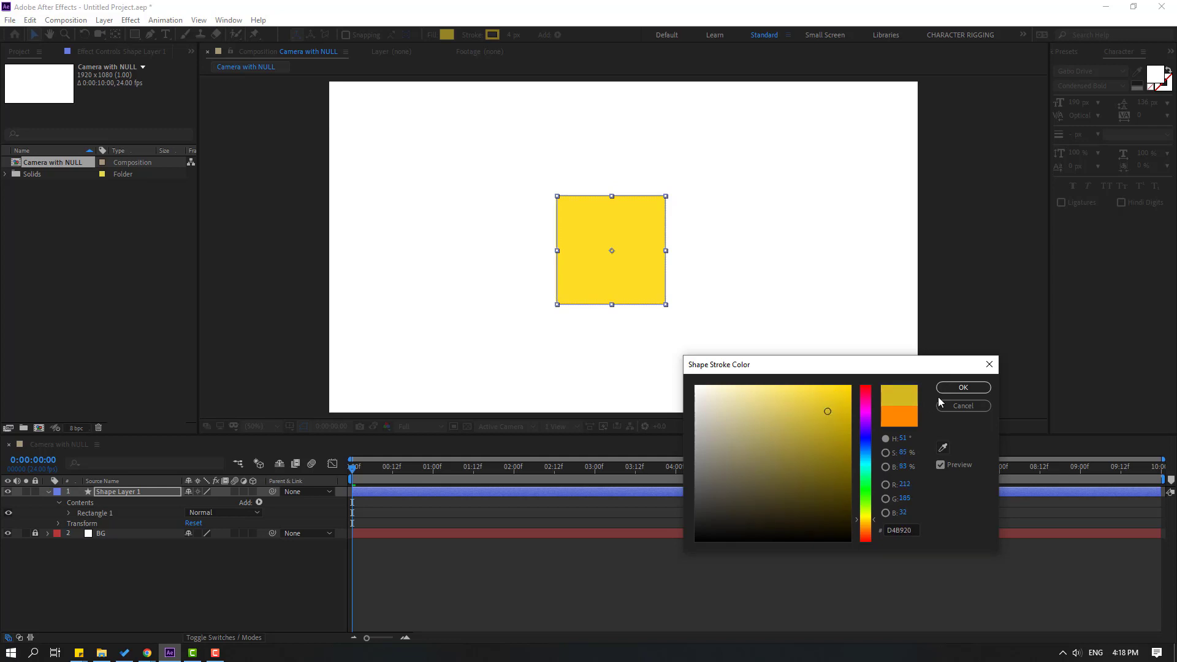
{"action": "left_click", "coordinate": [961, 388]}
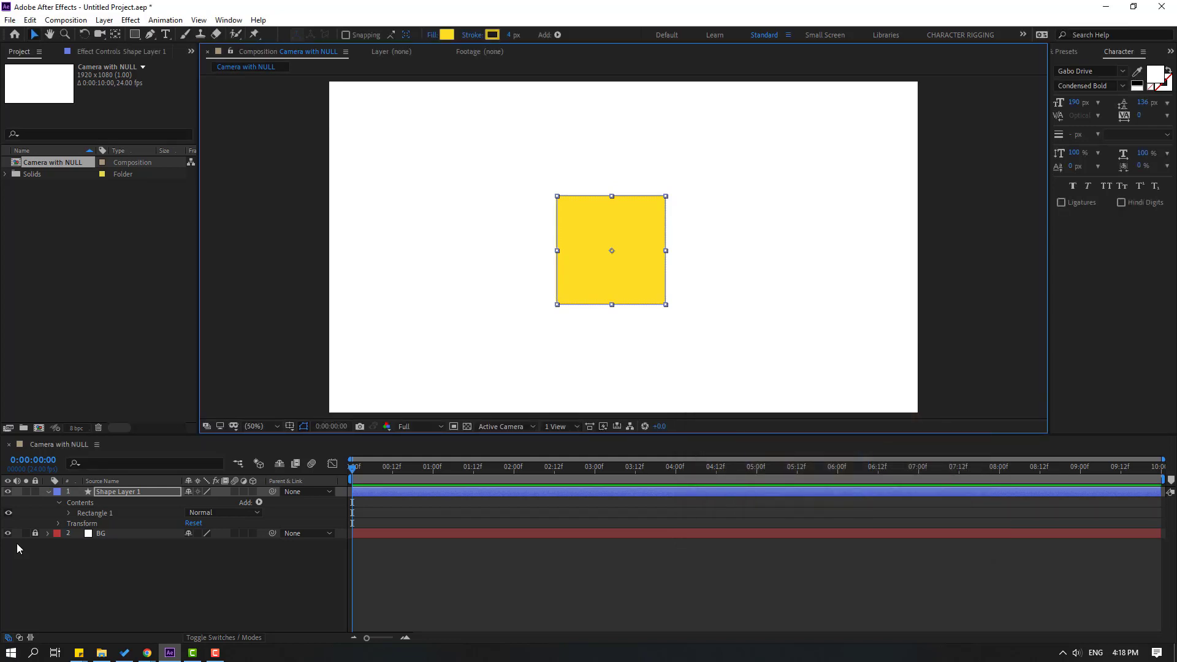
- Make the shape layer 3D and expand its Geometry Options
{"action": "left_click", "coordinate": [68, 513]}
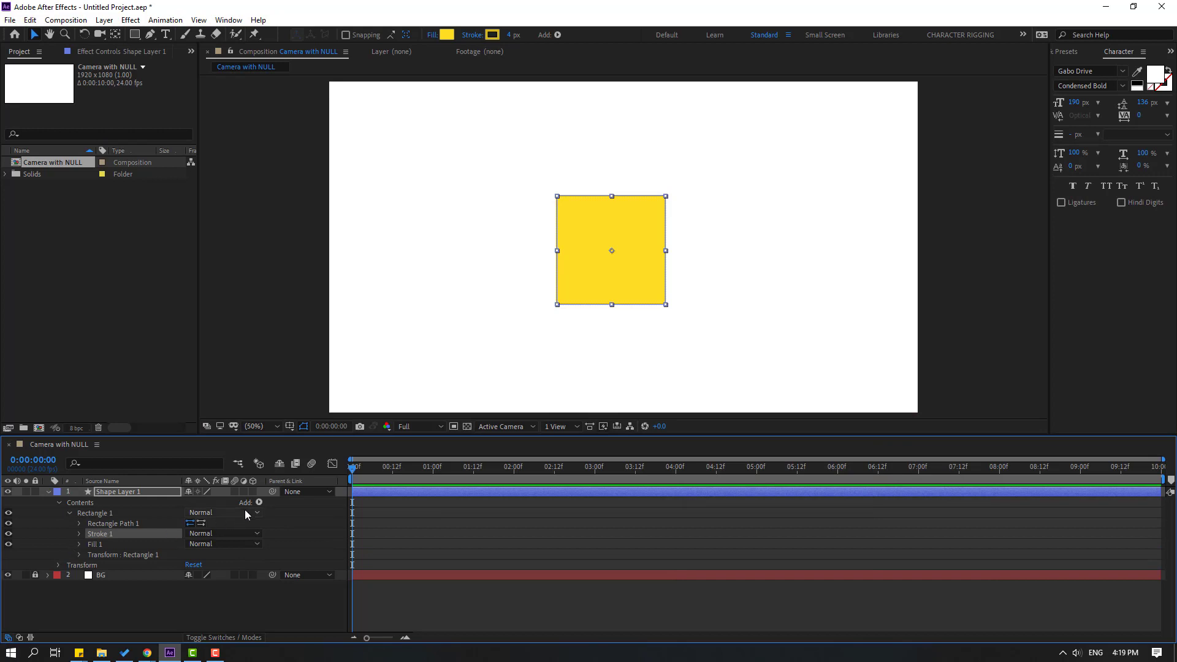
{"action": "left_click", "coordinate": [253, 492]}
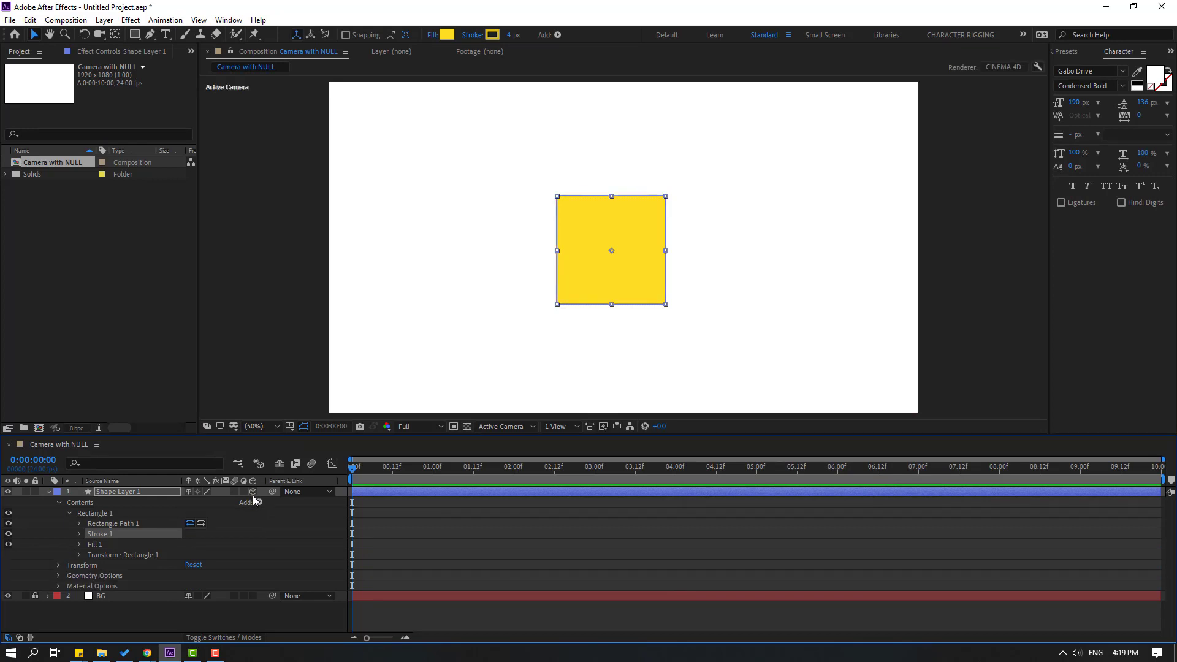
{"action": "left_click", "coordinate": [57, 577]}
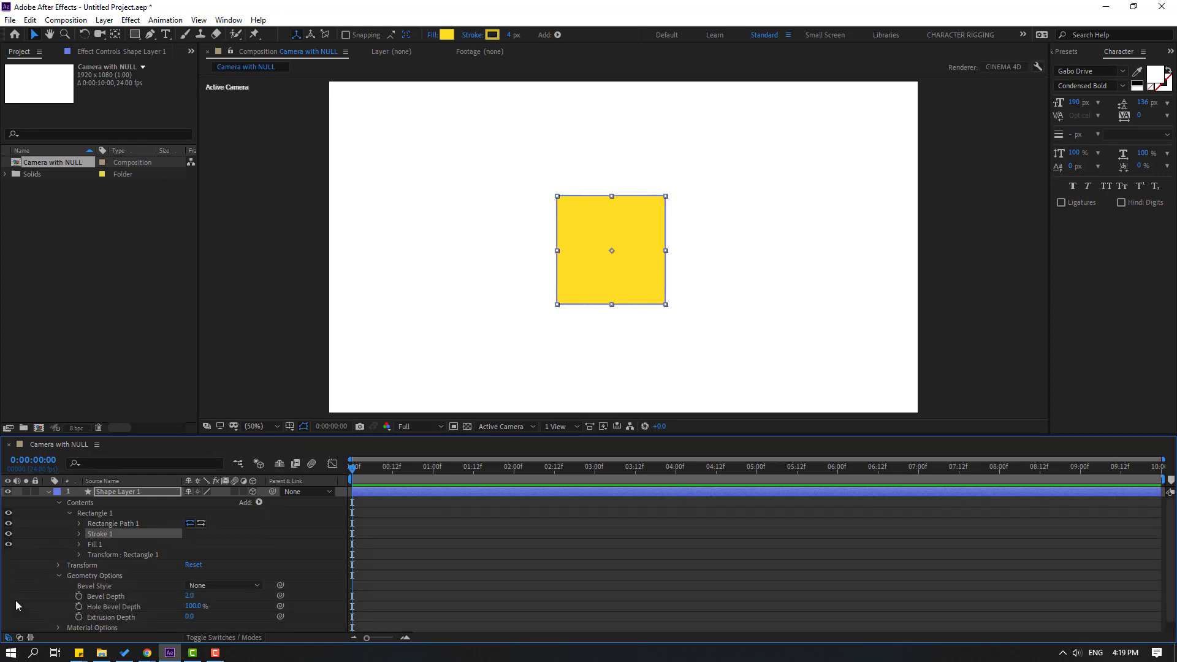
{"action": "scroll", "coordinate": [36, 587], "scroll_direction": "down", "scroll_amount": 1}
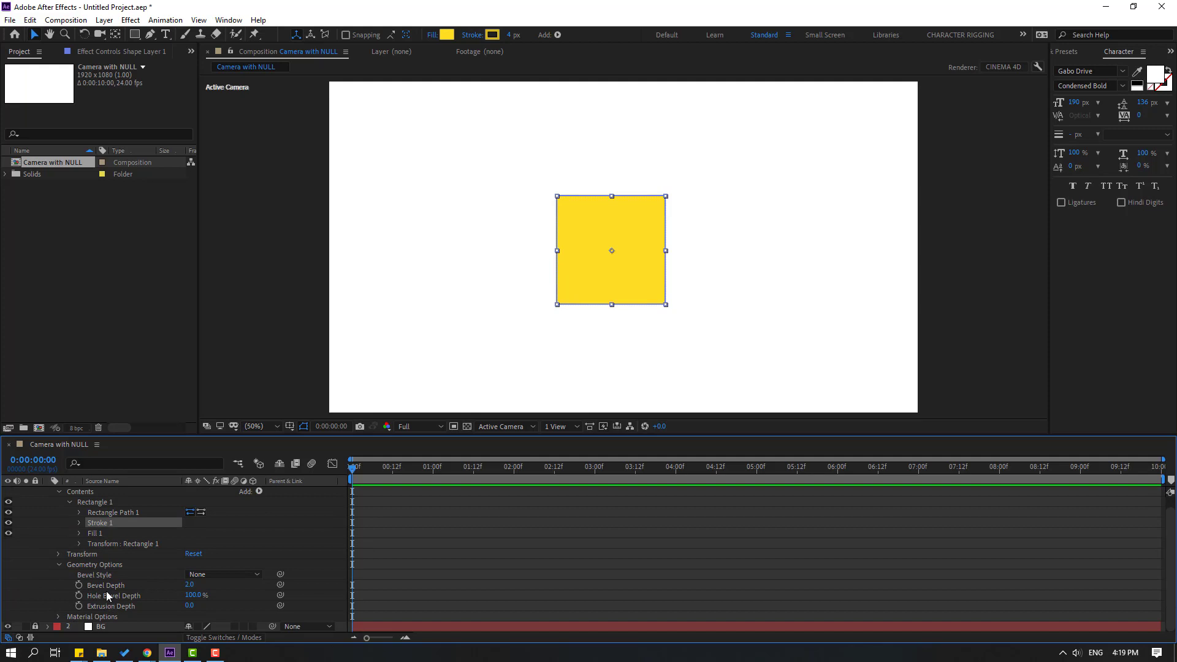
- Try a Bevel Depth of 20 on the shape layer and undo it
{"action": "left_click", "coordinate": [189, 585]}
{"action": "type", "text": "20"}
{"action": "key", "text": "Return"}
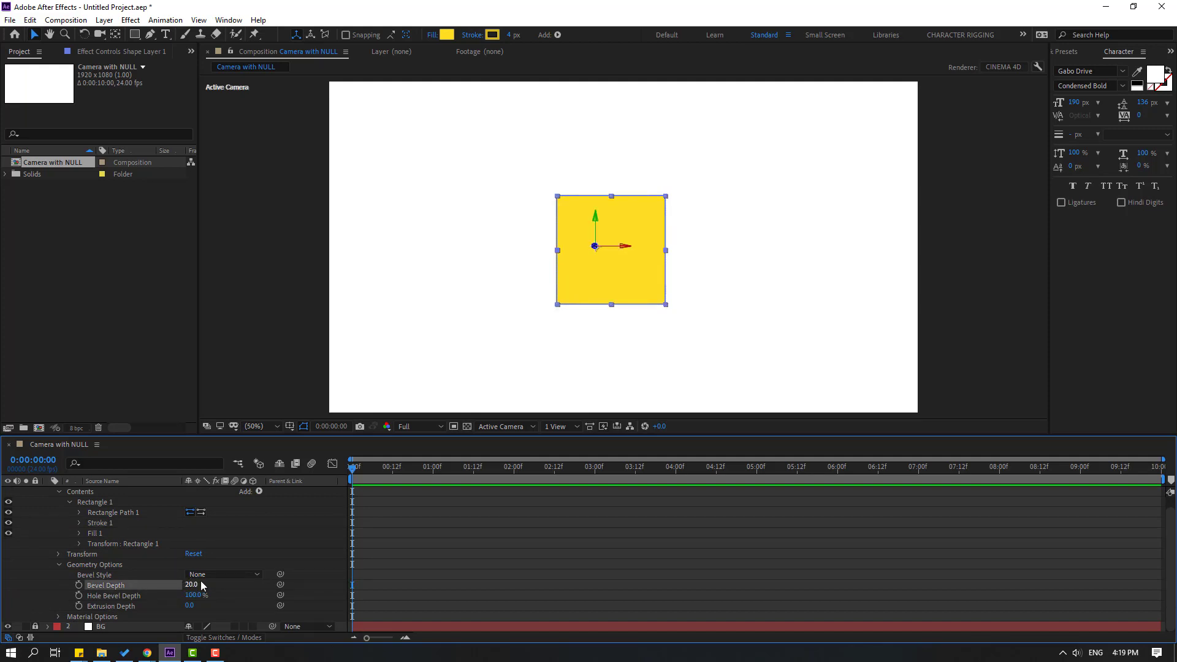
{"action": "key", "text": "ctrl+z"}
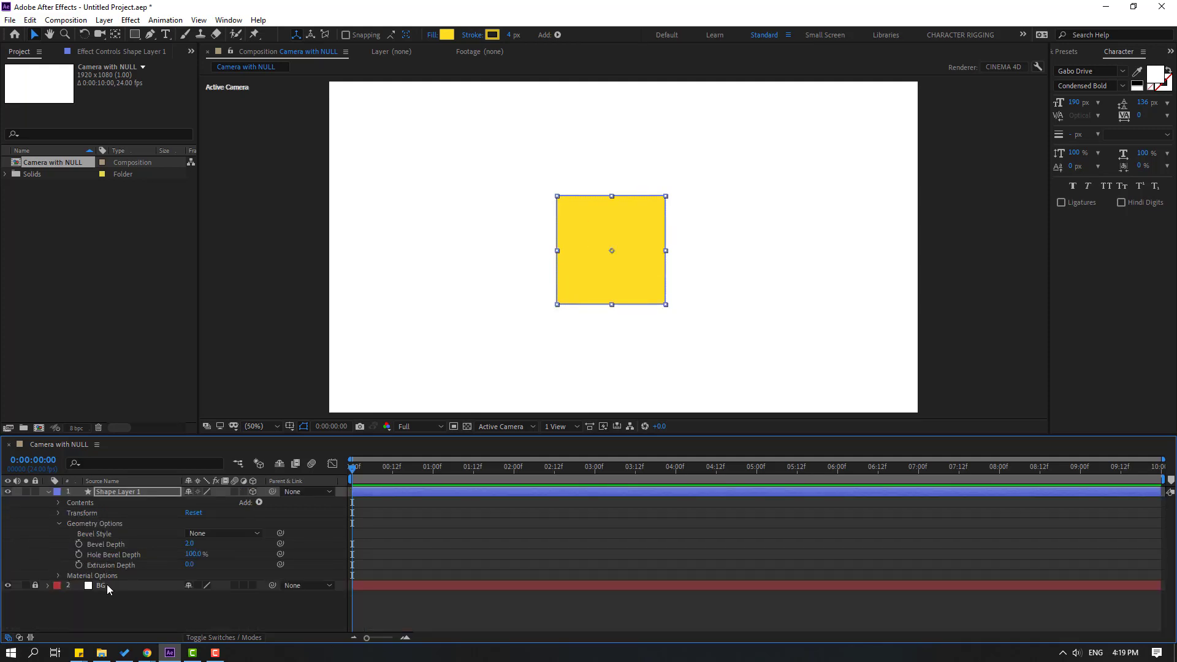
- Set the shape layer's Extrusion Depth to 25
{"action": "left_click", "coordinate": [188, 565]}
{"action": "type", "text": "25"}
{"action": "key", "text": "Return"}
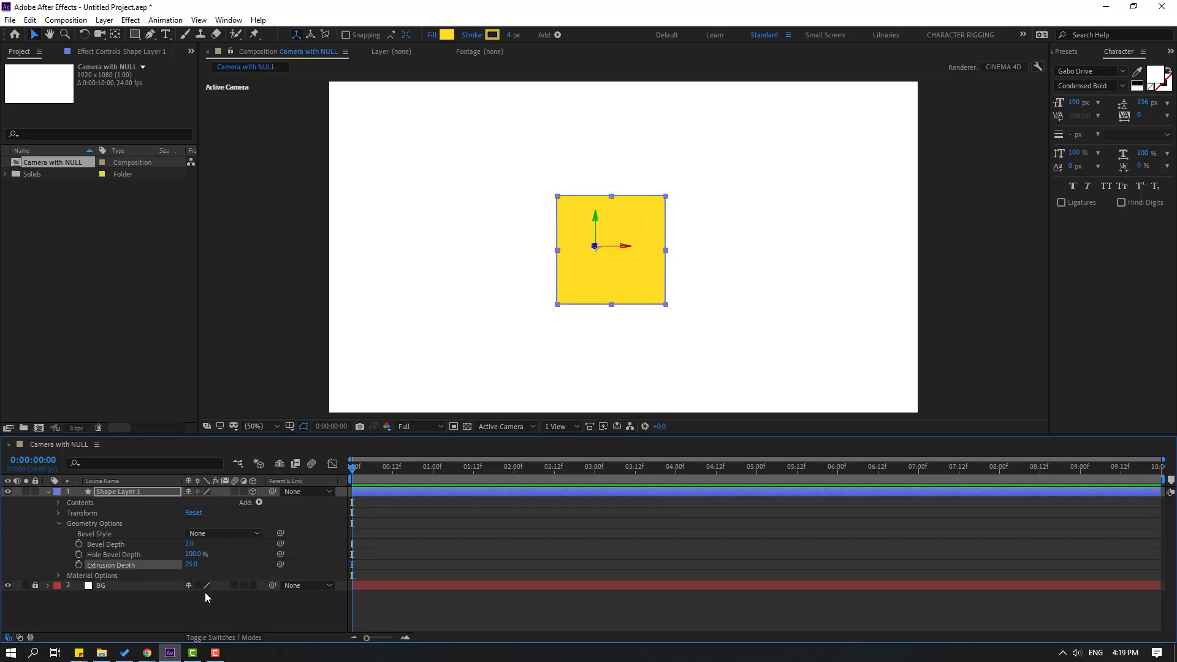
- Show the composition in Custom View 1 and increase the shape's Extrusion Depth to 329 so it forms a cube
{"action": "left_click", "coordinate": [506, 431]}
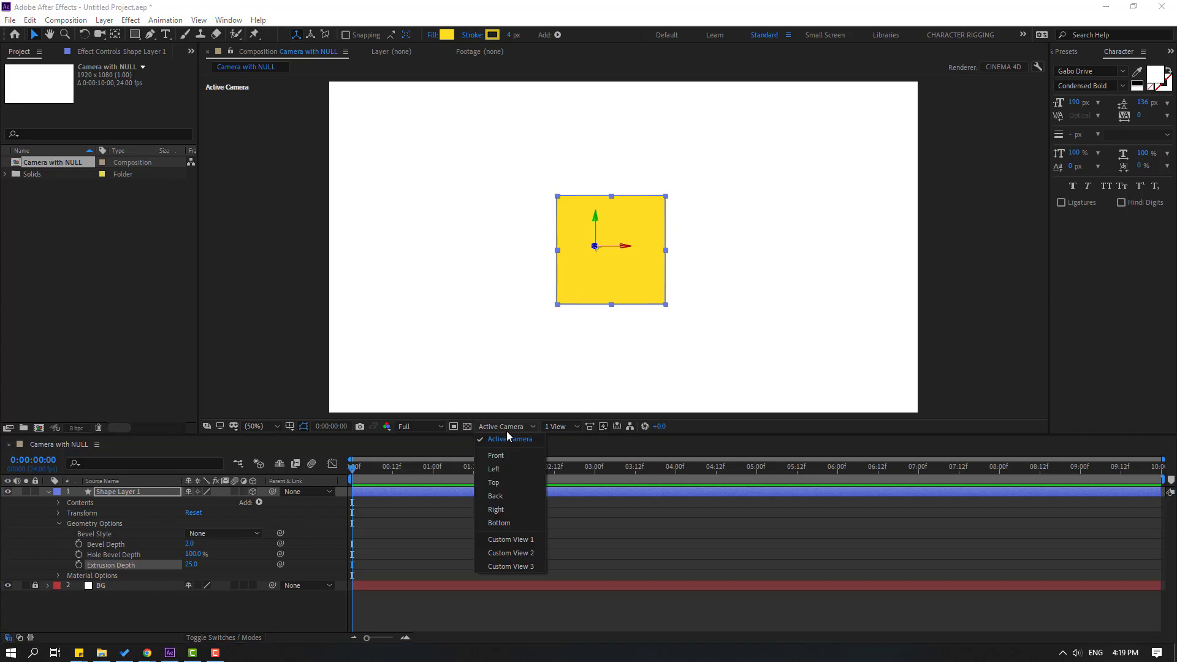
{"action": "left_click", "coordinate": [520, 545]}
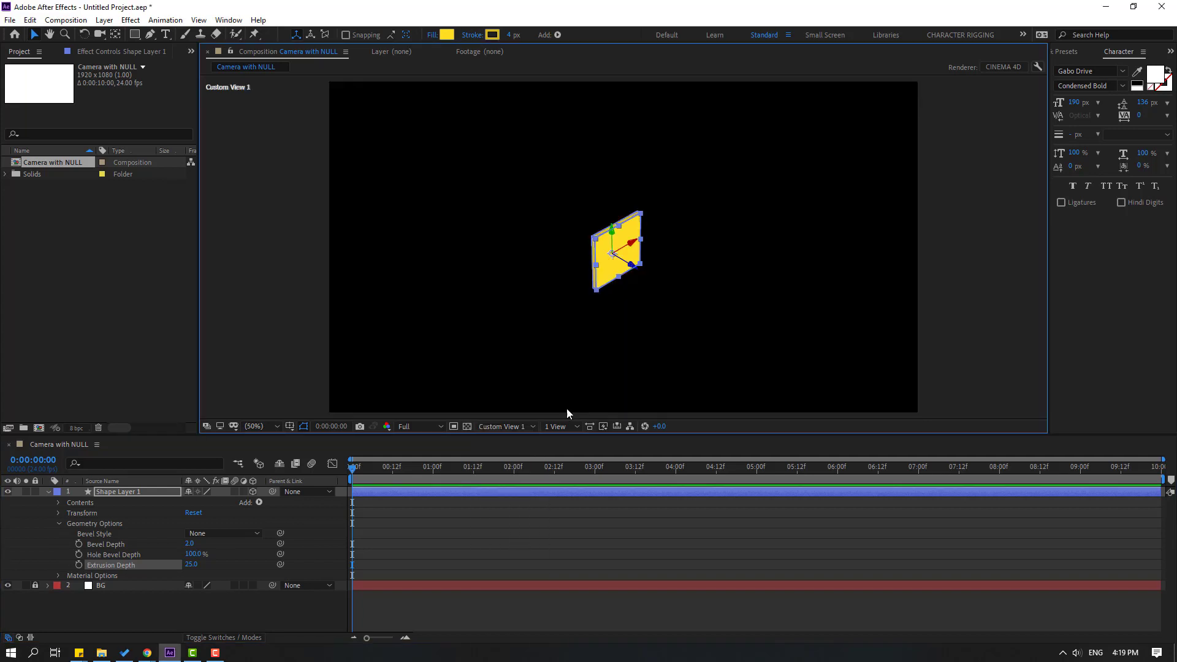
{"action": "key", "text": "period"}
{"action": "key", "text": "period"}
{"action": "key", "text": "period"}
{"action": "key", "text": "period"}
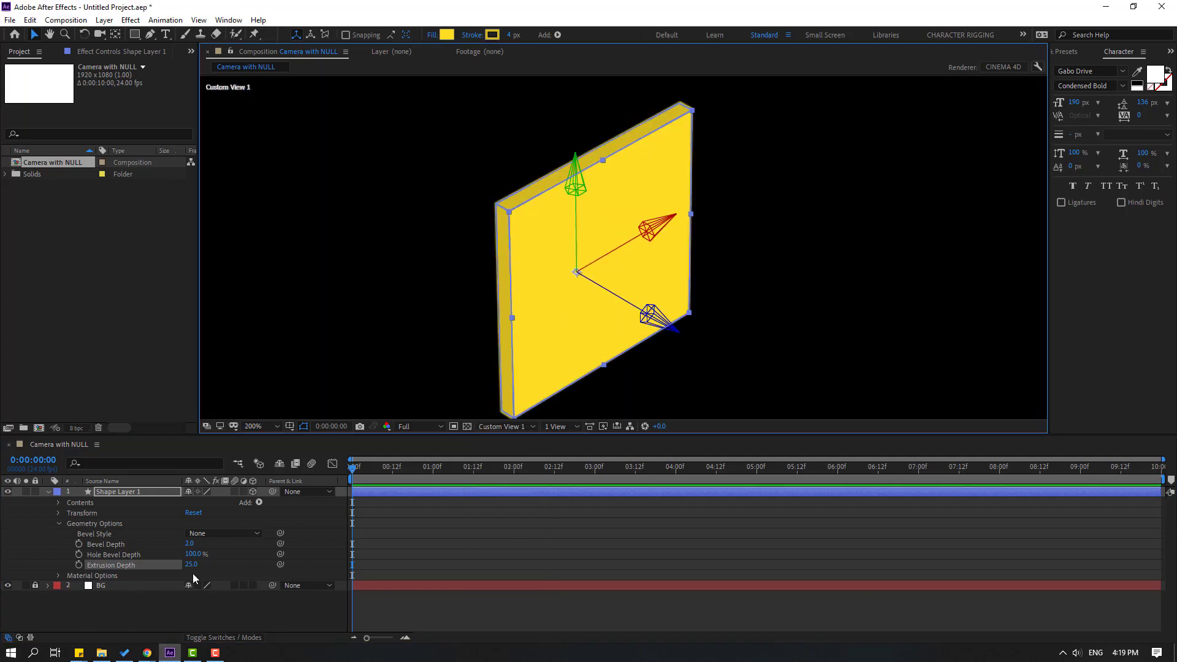
{"action": "left_click_drag", "start_coordinate": [191, 564], "coordinate": [373, 563]}
{"action": "key", "text": "comma"}
{"action": "key", "text": "comma"}
{"action": "key", "text": "comma"}
{"action": "key", "text": "comma"}
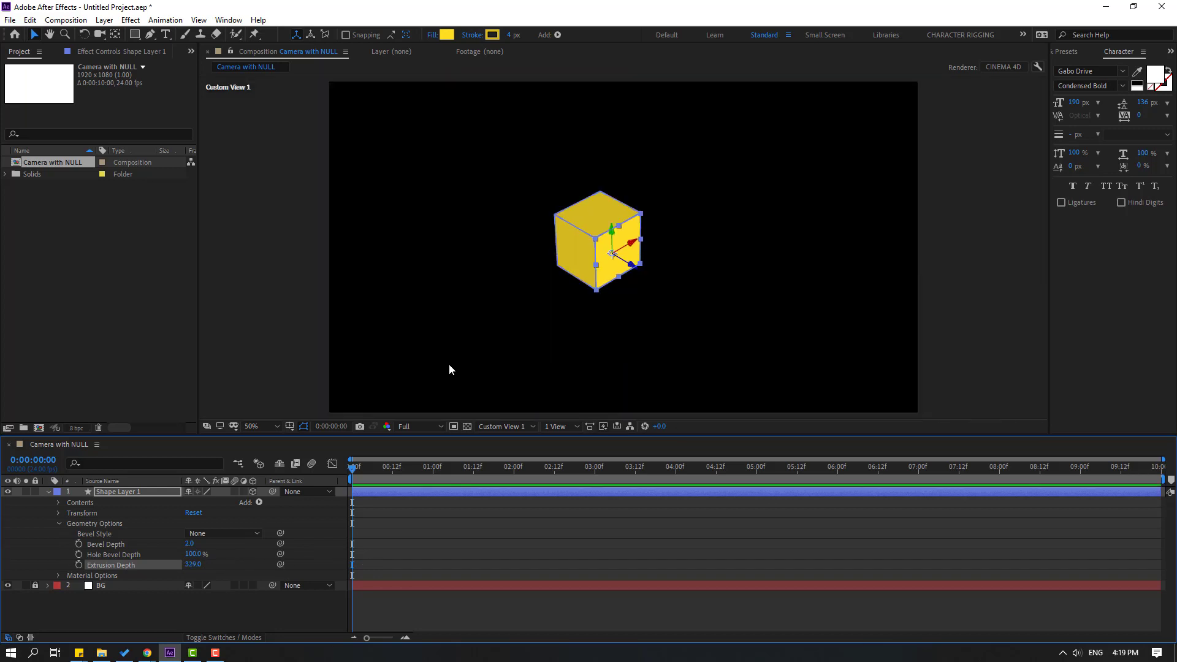
- Change the cube's stroke colour to a light orange, FFBE41, so the extruded sides contrast with the yellow front face
{"action": "key", "text": "period"}
{"action": "key", "text": "period"}
{"action": "left_click", "coordinate": [492, 35]}
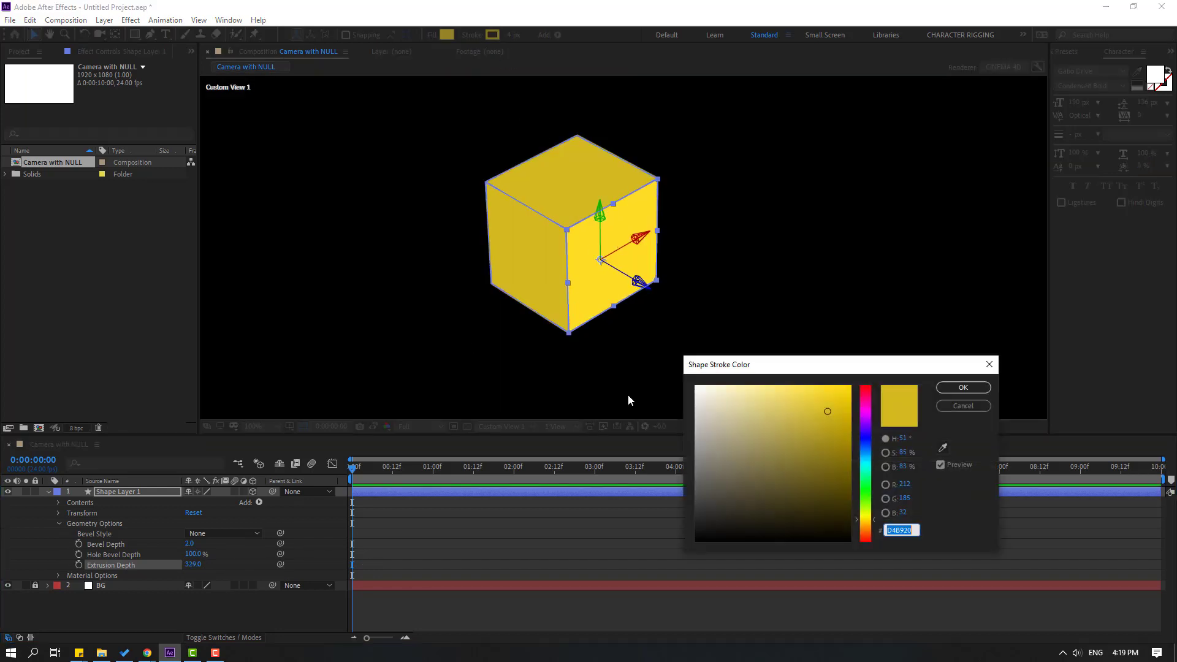
{"action": "left_click", "coordinate": [810, 424]}
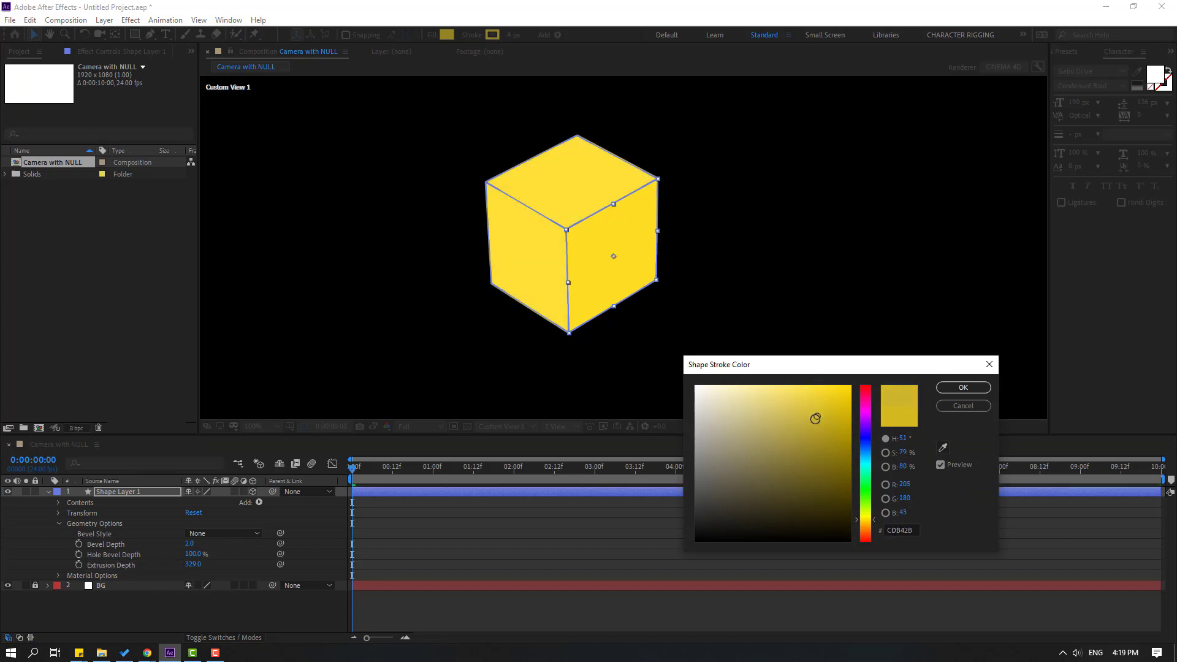
{"action": "left_click", "coordinate": [830, 427]}
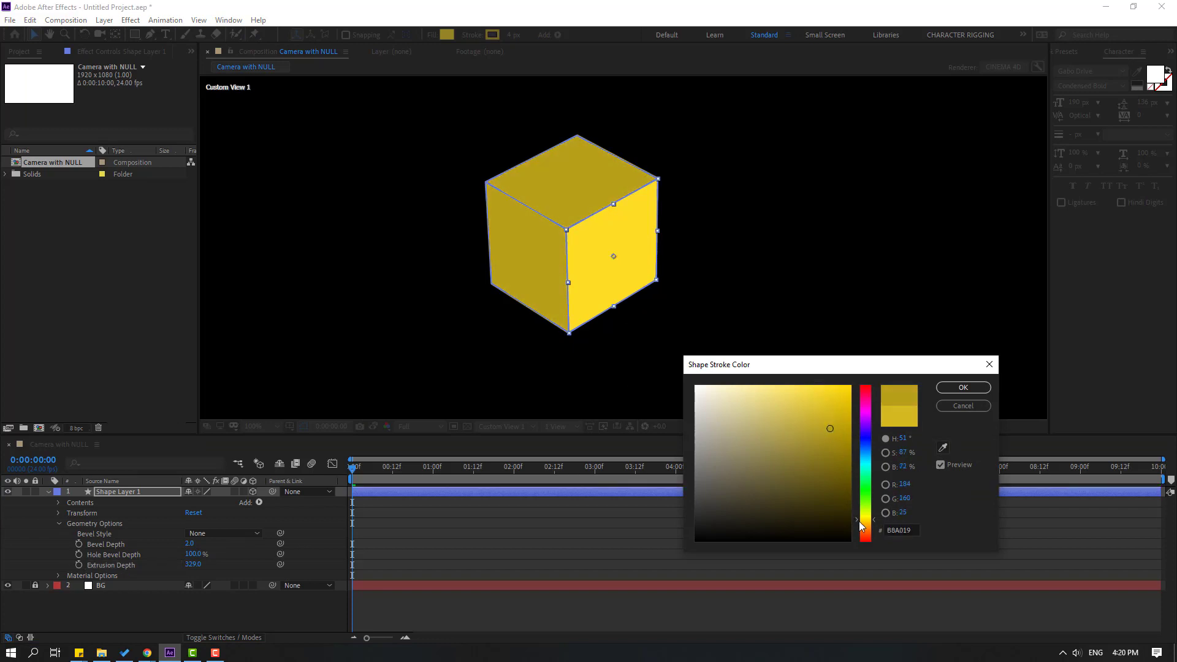
{"action": "left_click", "coordinate": [861, 525]}
{"action": "left_click_drag", "start_coordinate": [843, 406], "coordinate": [811, 383]}
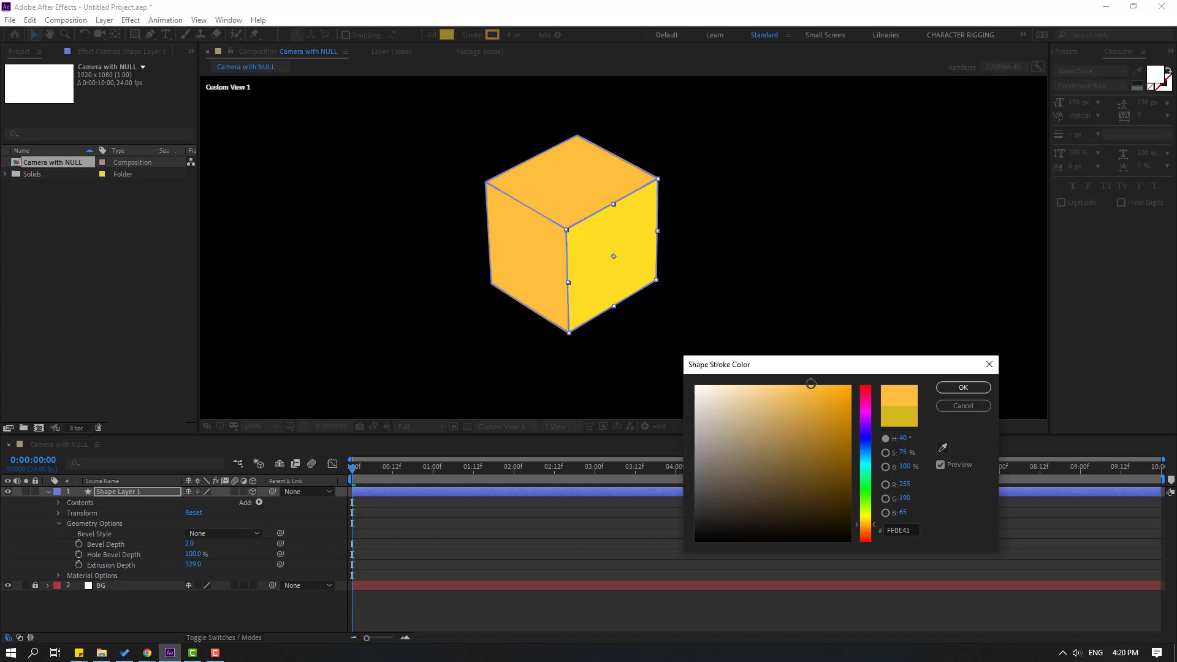
{"action": "left_click", "coordinate": [959, 388]}
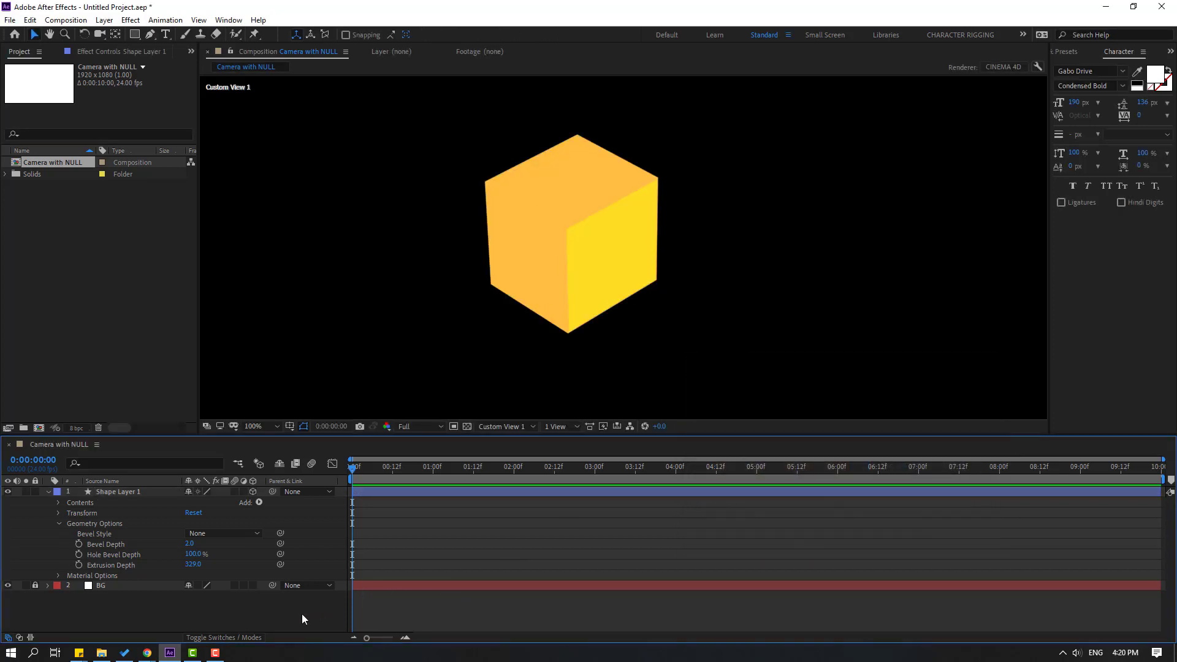
- Centre the anchor point of Shape Layer 1 on its shape with the Pan Behind tool, and return to the Selection tool
{"action": "left_click", "coordinate": [117, 494]}
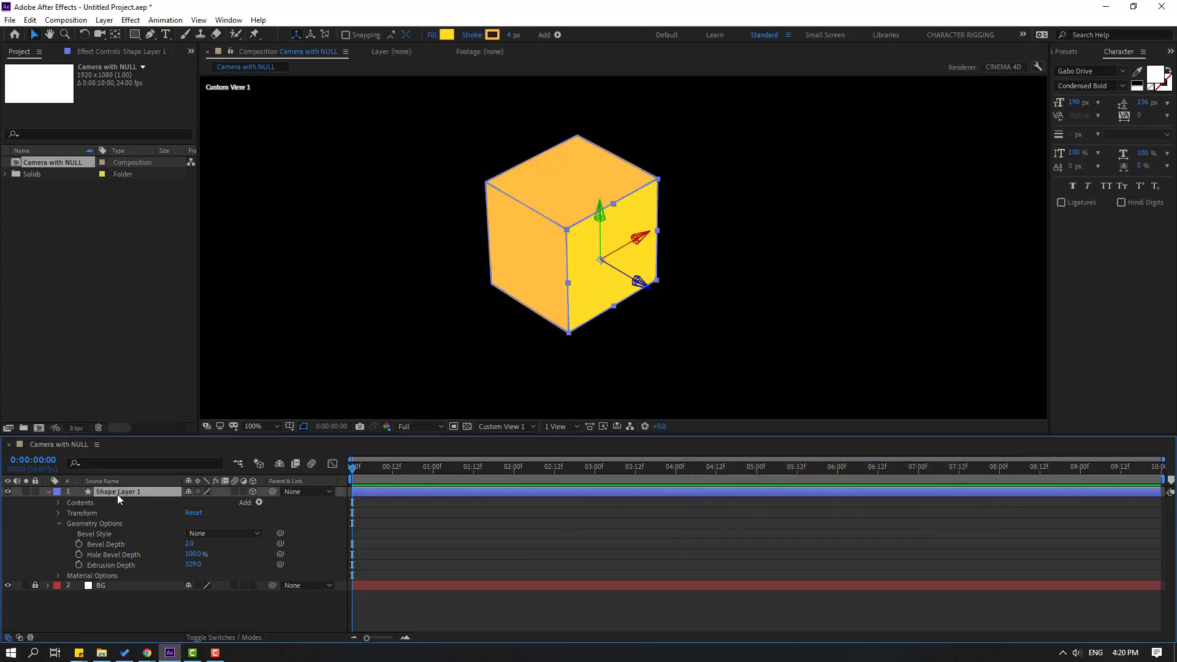
{"action": "left_click", "coordinate": [115, 36]}
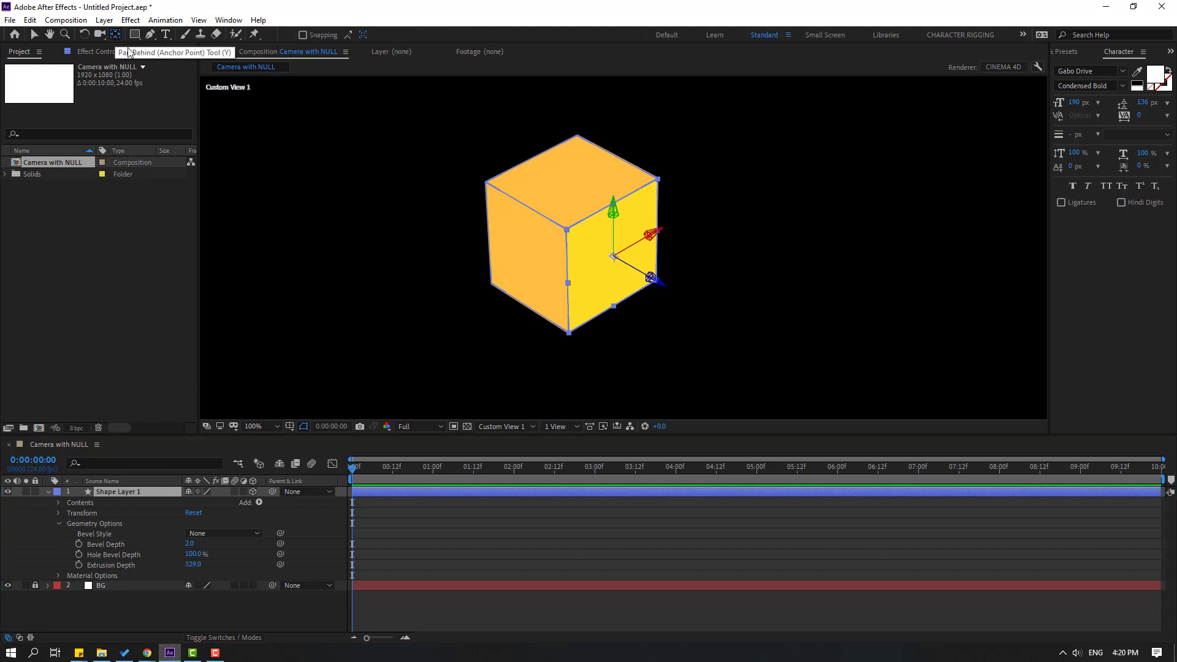
{"action": "left_click", "coordinate": [34, 35]}
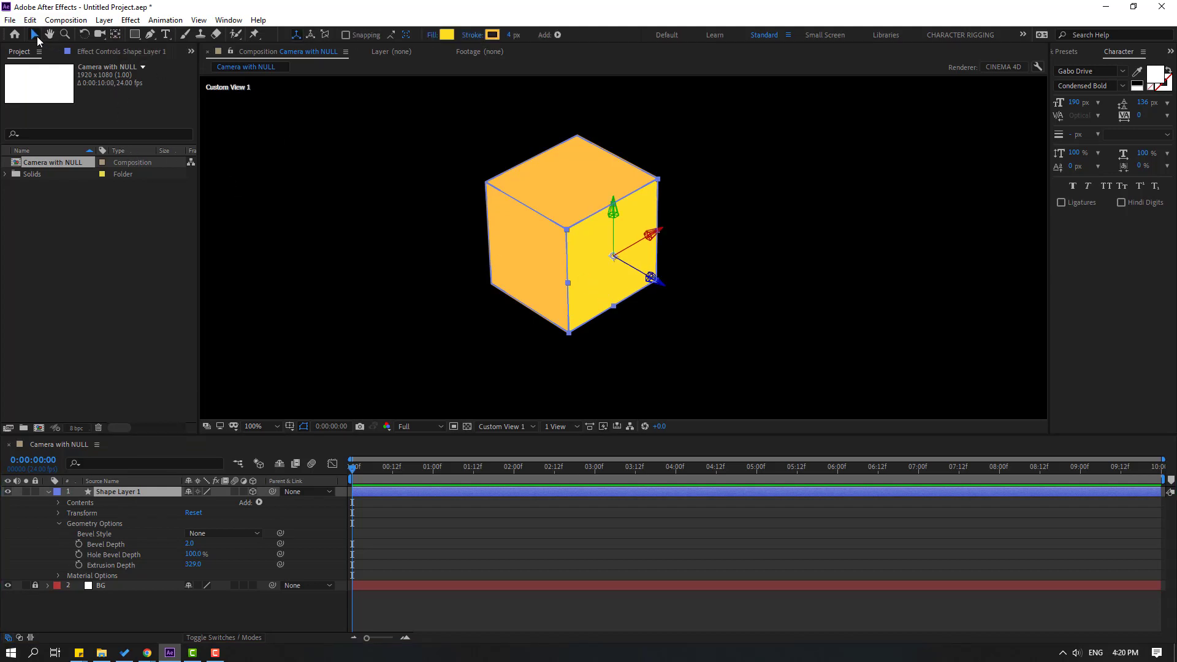
- Return the composition to the Active Camera view and add a two-node camera named Camera 1 with the 50mm preset
{"action": "left_click", "coordinate": [492, 427]}
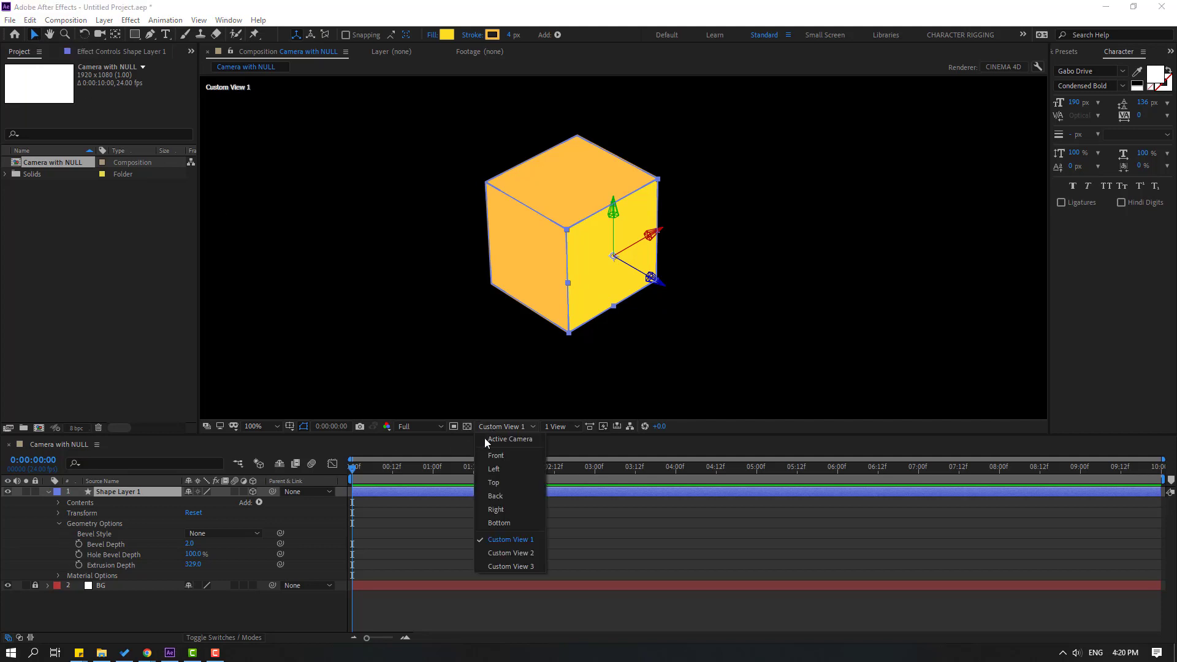
{"action": "left_click", "coordinate": [498, 440]}
{"action": "left_click", "coordinate": [97, 565]}
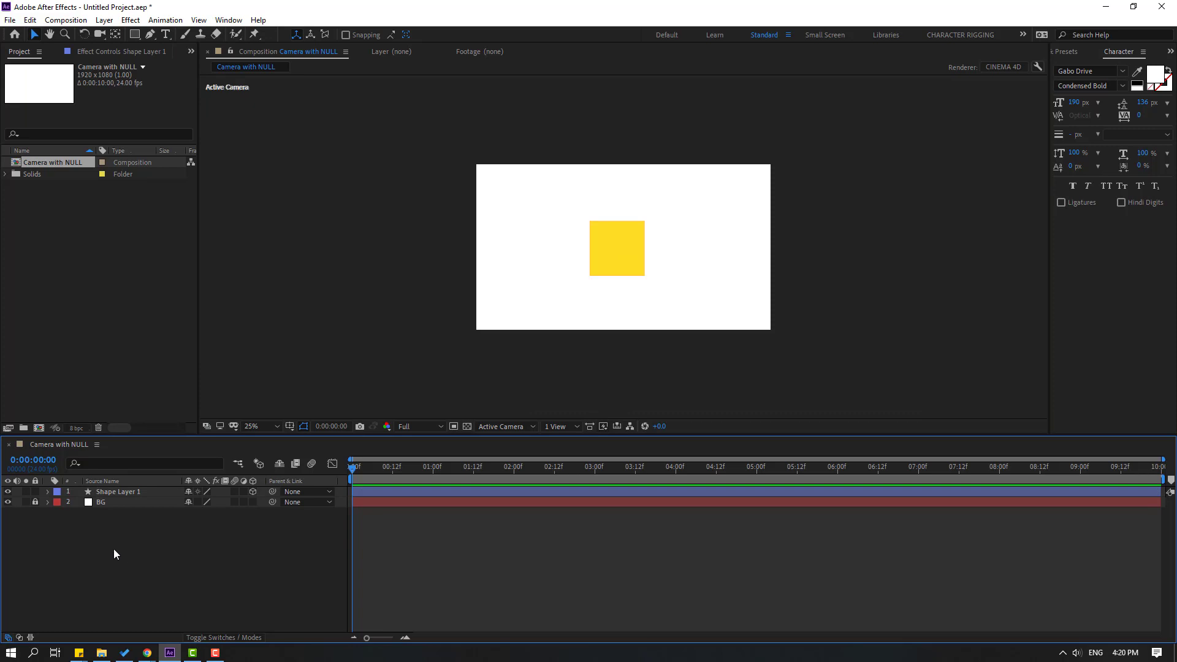
{"action": "right_click", "coordinate": [113, 549]}
{"action": "mouse_move", "coordinate": [200, 421]}
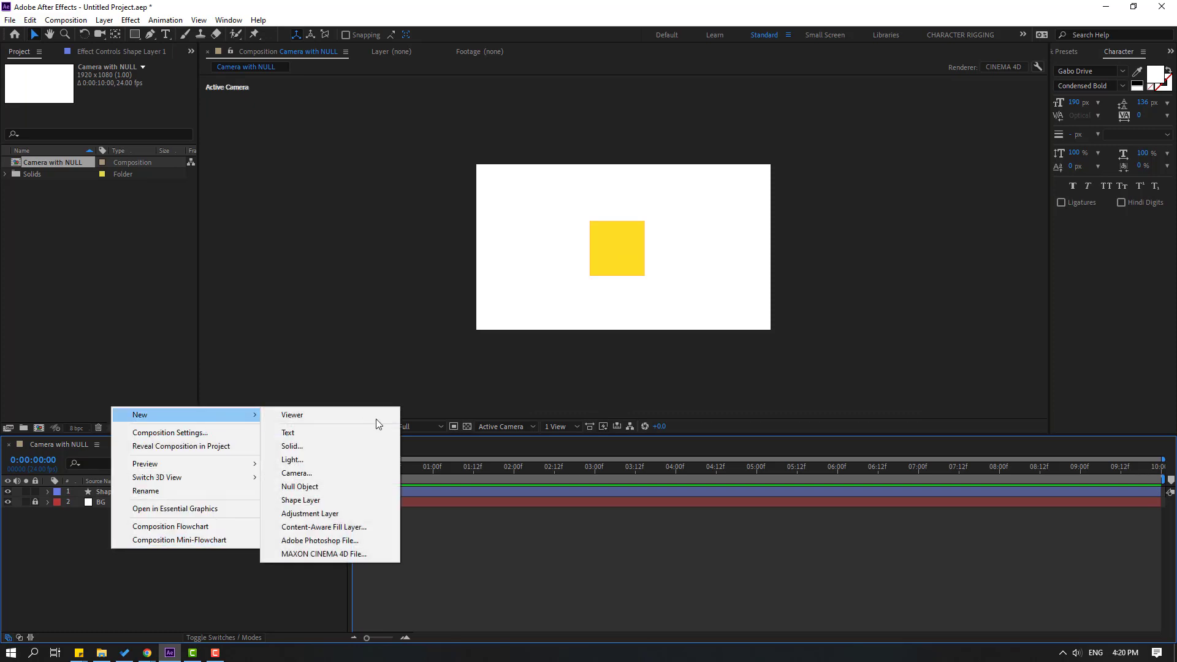
{"action": "left_click", "coordinate": [343, 473]}
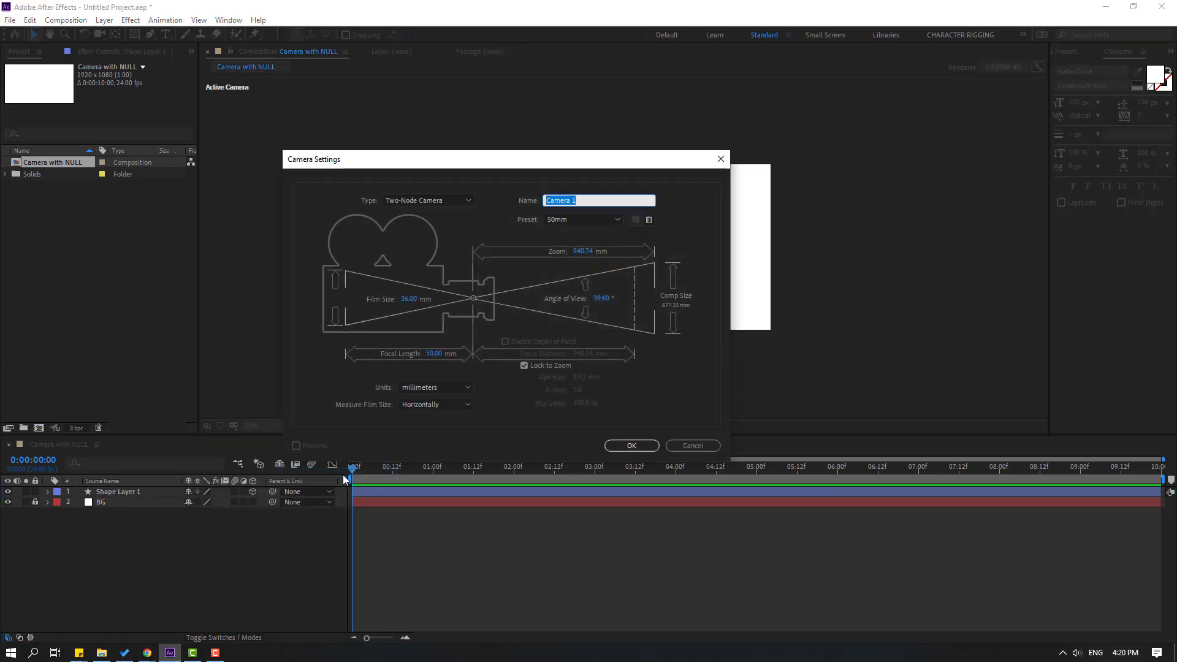
{"action": "left_click", "coordinate": [631, 445]}
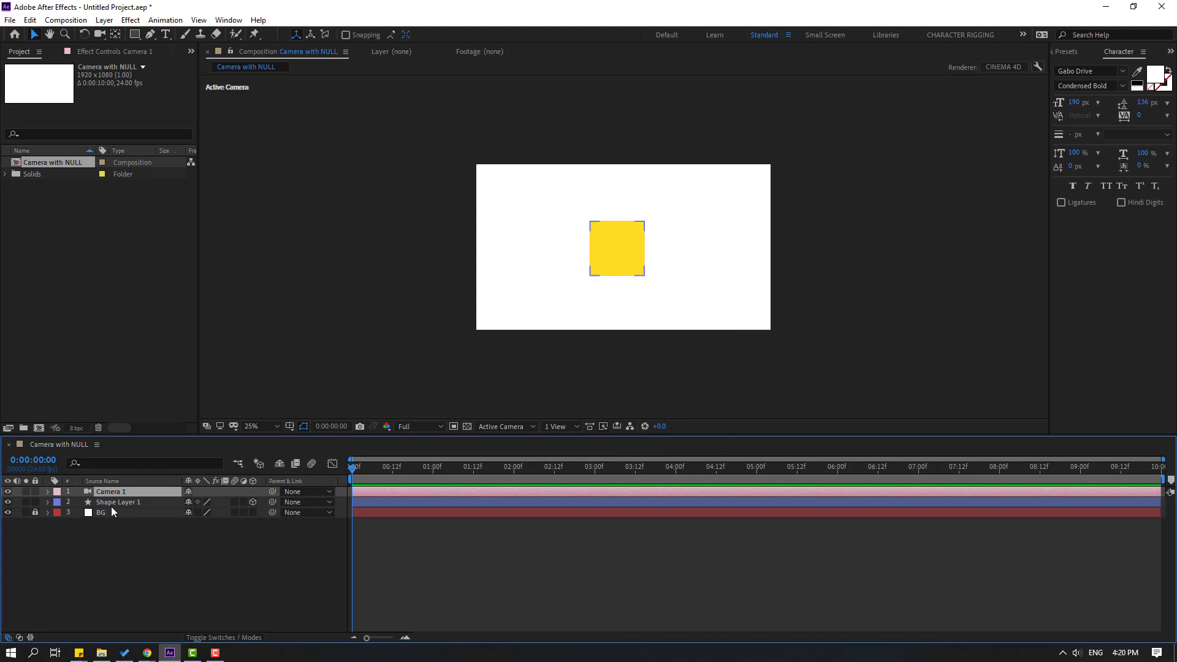
- Create an orbit null for Camera 1 and centre the null's anchor point within its box
{"action": "left_click", "coordinate": [101, 35]}
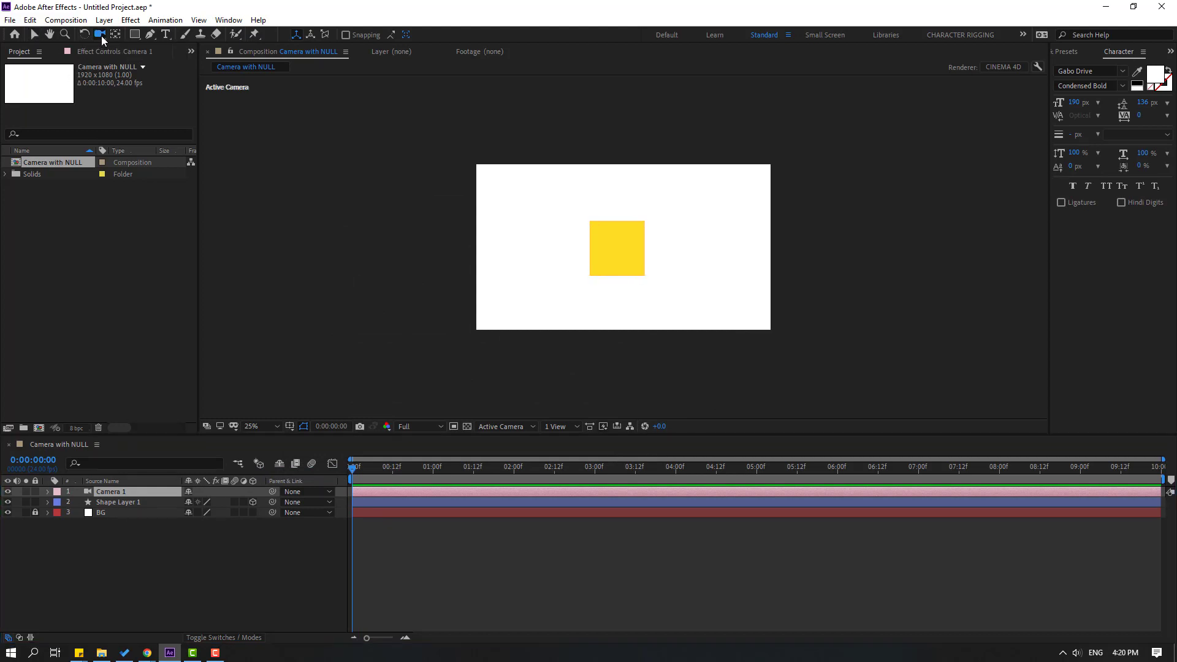
{"action": "left_click", "coordinate": [270, 425]}
{"action": "left_click", "coordinate": [260, 223]}
{"action": "left_click", "coordinate": [121, 491]}
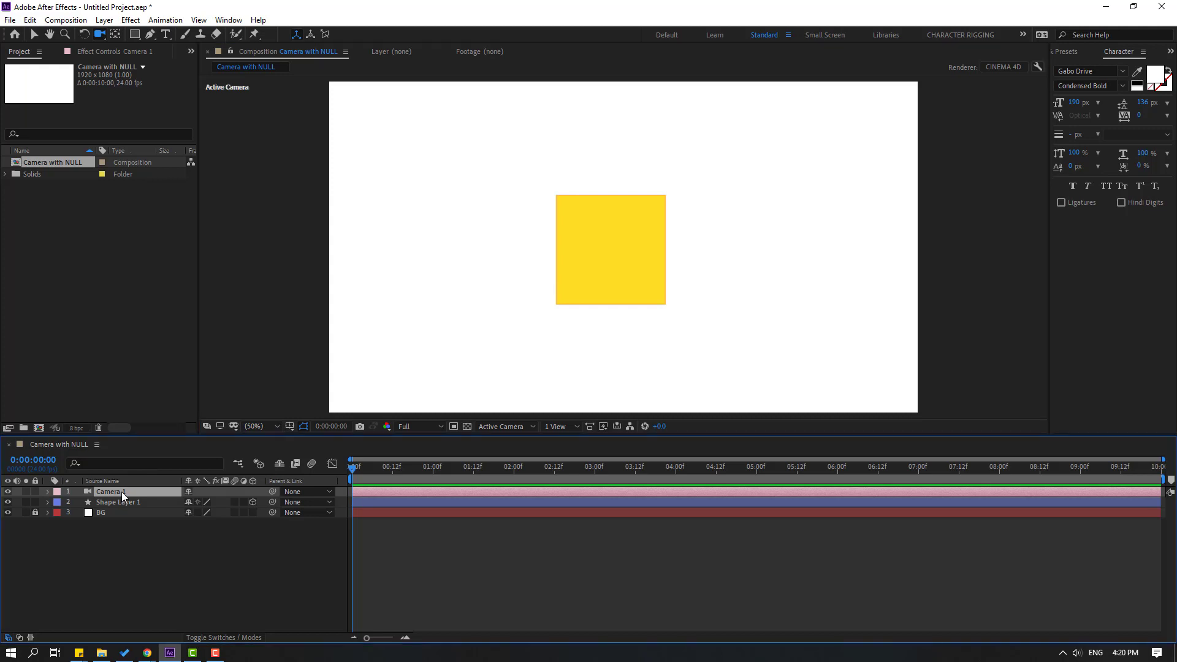
{"action": "right_click", "coordinate": [112, 489]}
{"action": "mouse_move", "coordinate": [159, 425]}
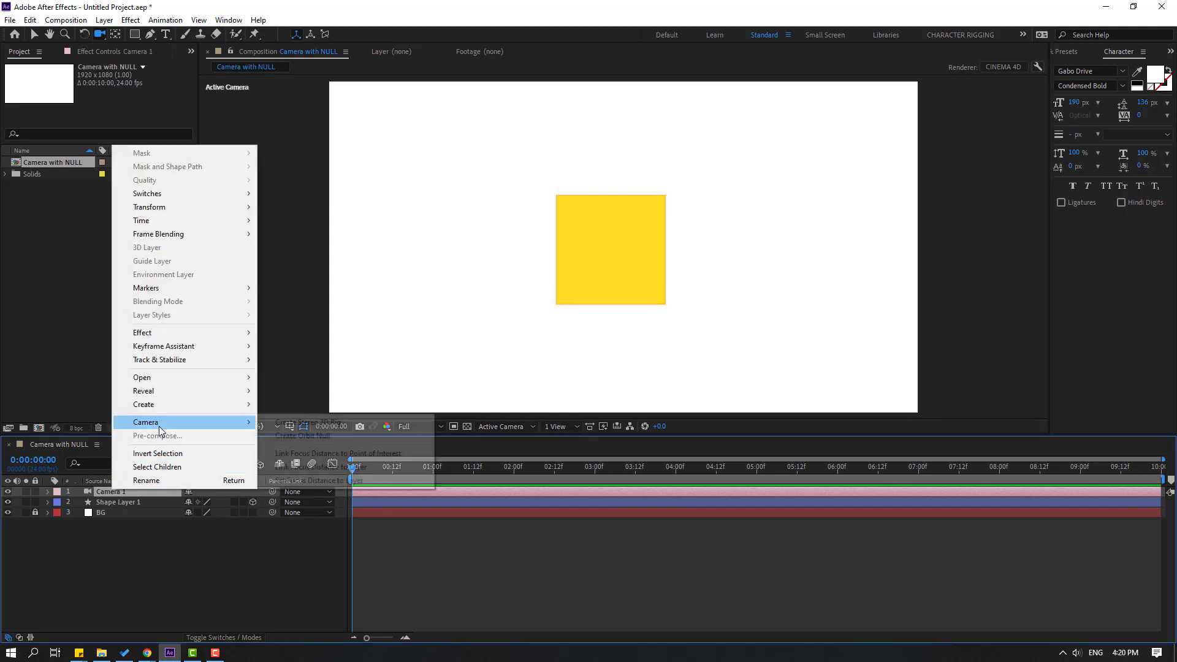
{"action": "left_click", "coordinate": [332, 436]}
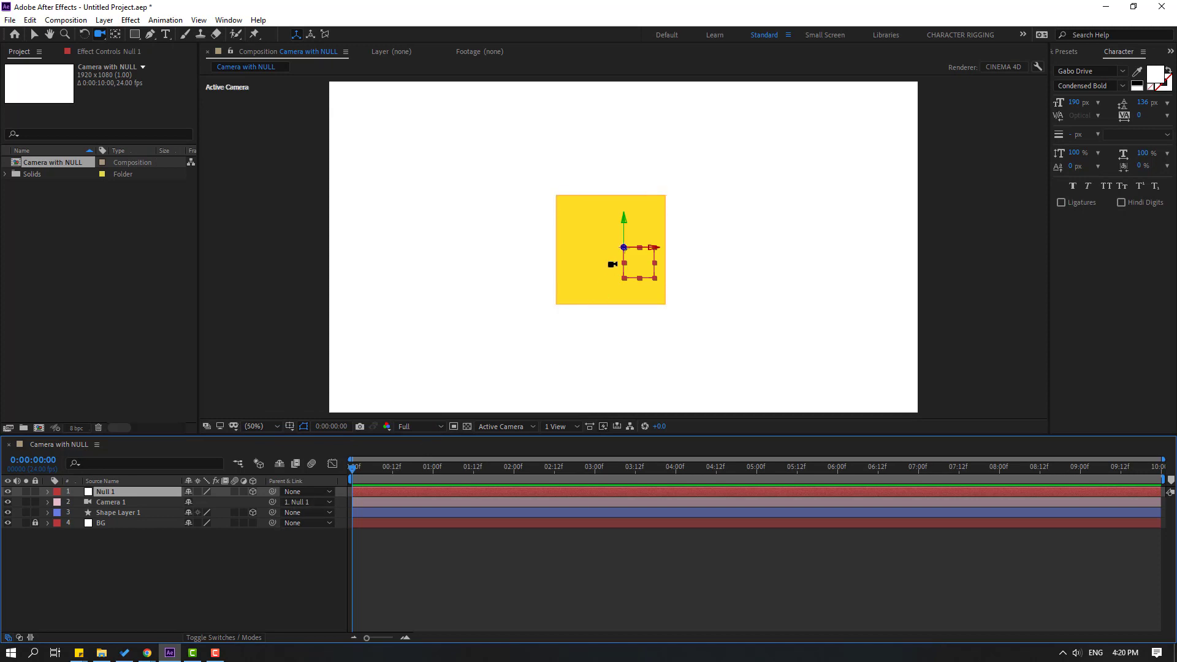
{"action": "left_click", "coordinate": [115, 35]}
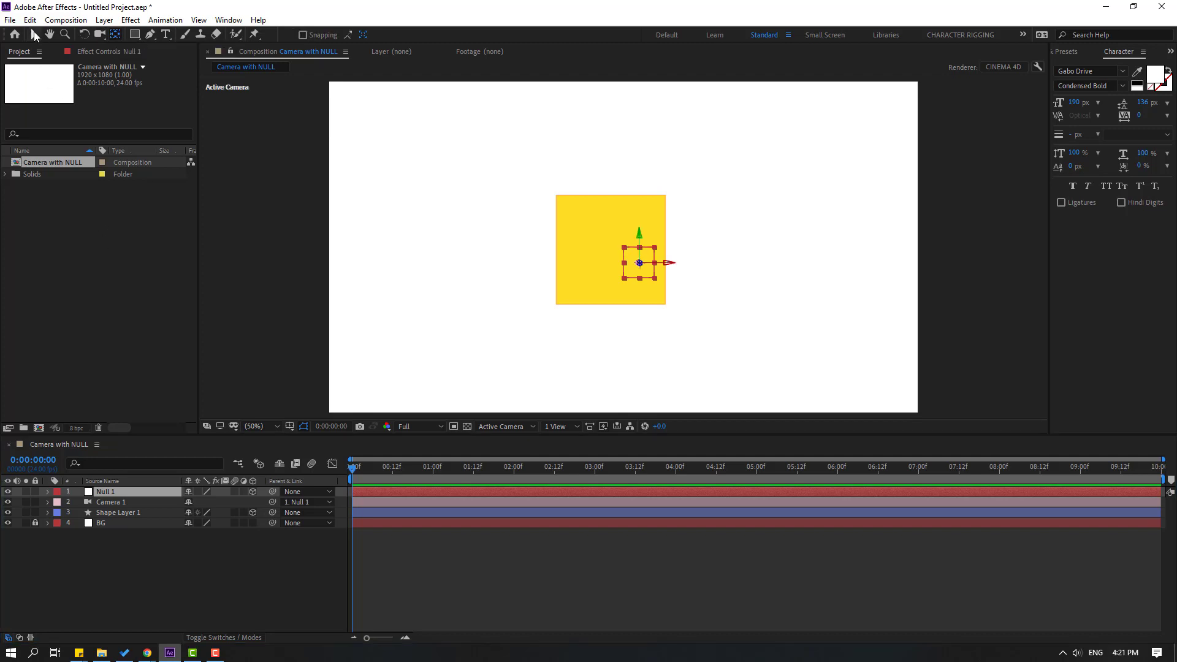
{"action": "left_click", "coordinate": [35, 35]}
- Try changing Null 1's Y Rotation and its Z Position to about 643, undoing each change
{"action": "left_click", "coordinate": [105, 493]}
{"action": "key", "text": "r"}
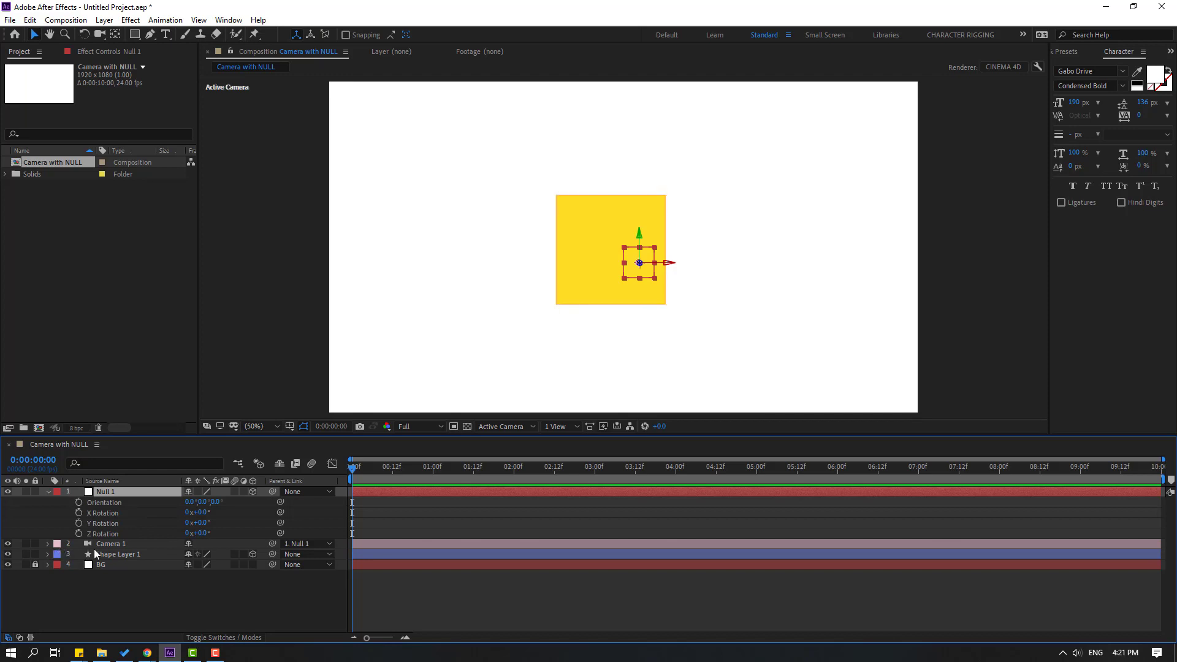
{"action": "left_click_drag", "start_coordinate": [206, 523], "coordinate": [566, 452]}
{"action": "key", "text": "ctrl+z"}
{"action": "key", "text": "p"}
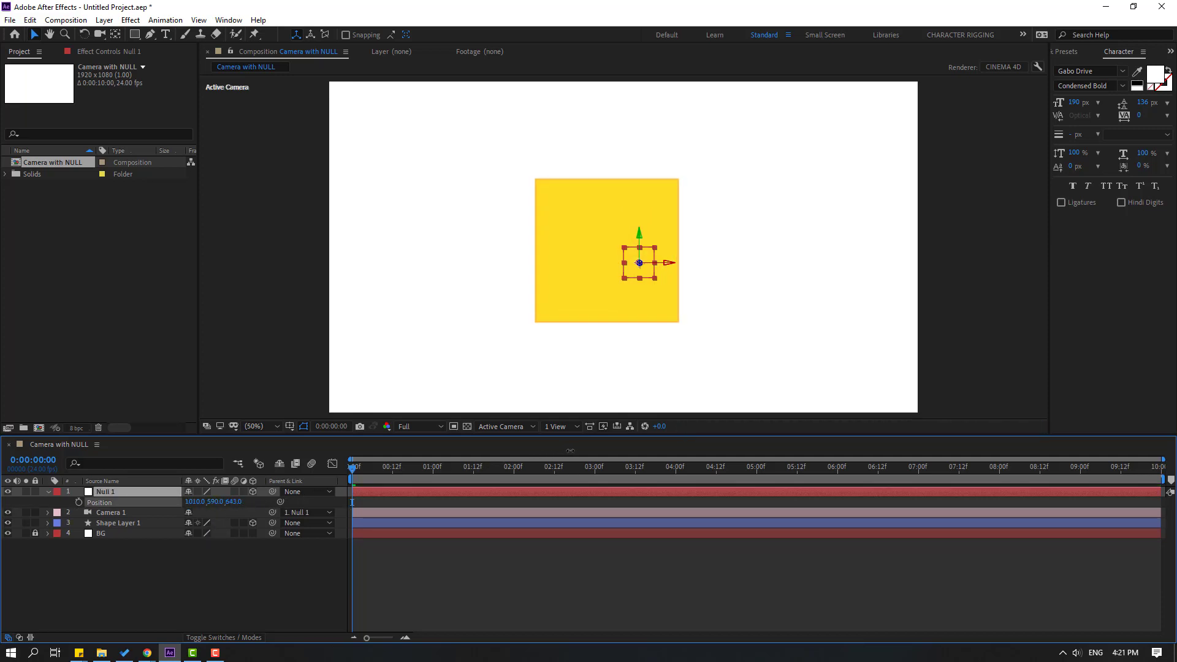
{"action": "key", "text": "ctrl+z"}
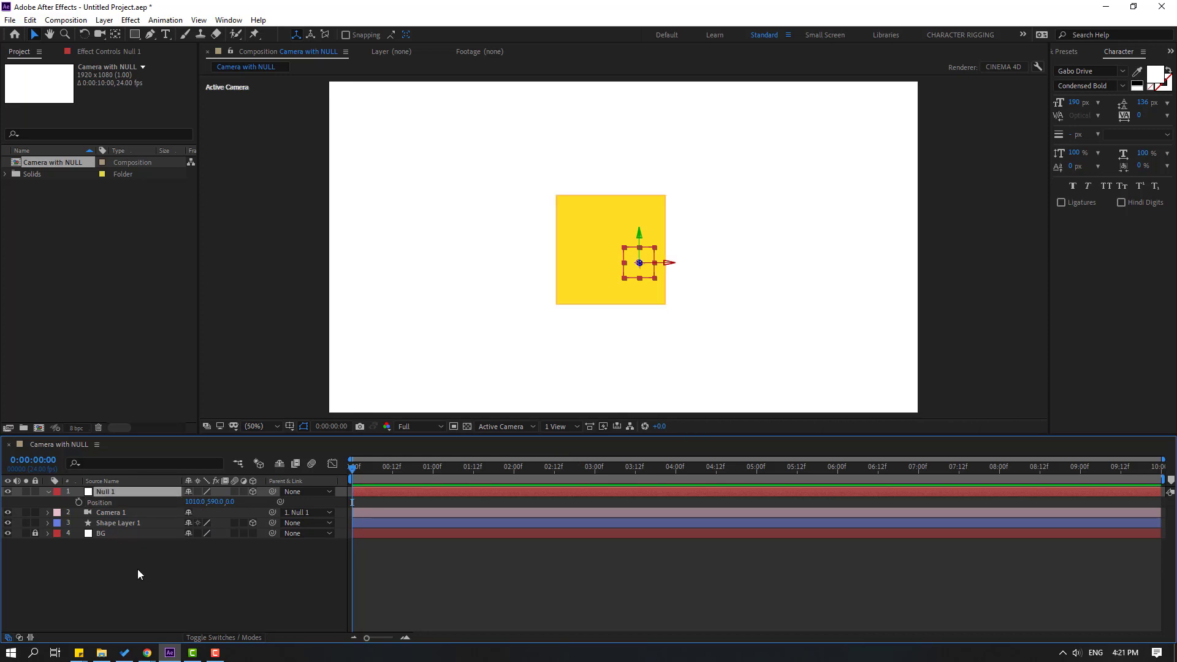
- Try changing the Y Rotation of Shape Layer 1 and collapse the layer's properties again
{"action": "left_click", "coordinate": [113, 524]}
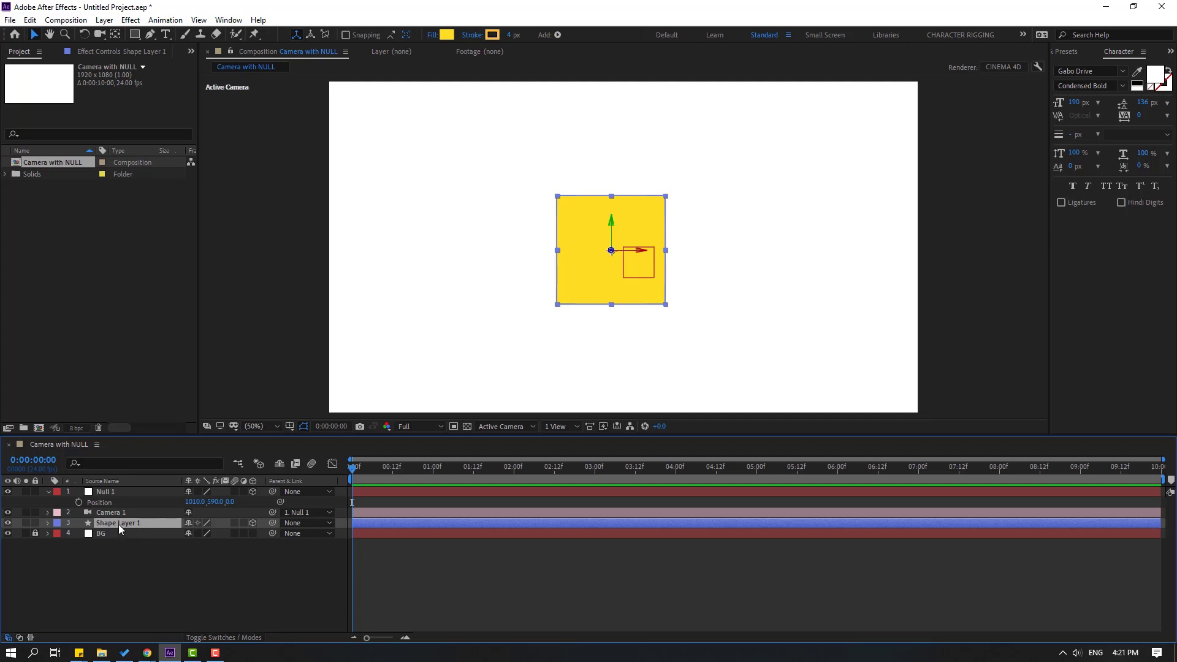
{"action": "key", "text": "r"}
{"action": "mouse_move", "coordinate": [200, 557]}
{"action": "left_mouse_down"}
{"action": "mouse_move", "coordinate": [245, 549]}
{"action": "mouse_move", "coordinate": [200, 552]}
{"action": "left_mouse_up"}
{"action": "left_click", "coordinate": [48, 523]}
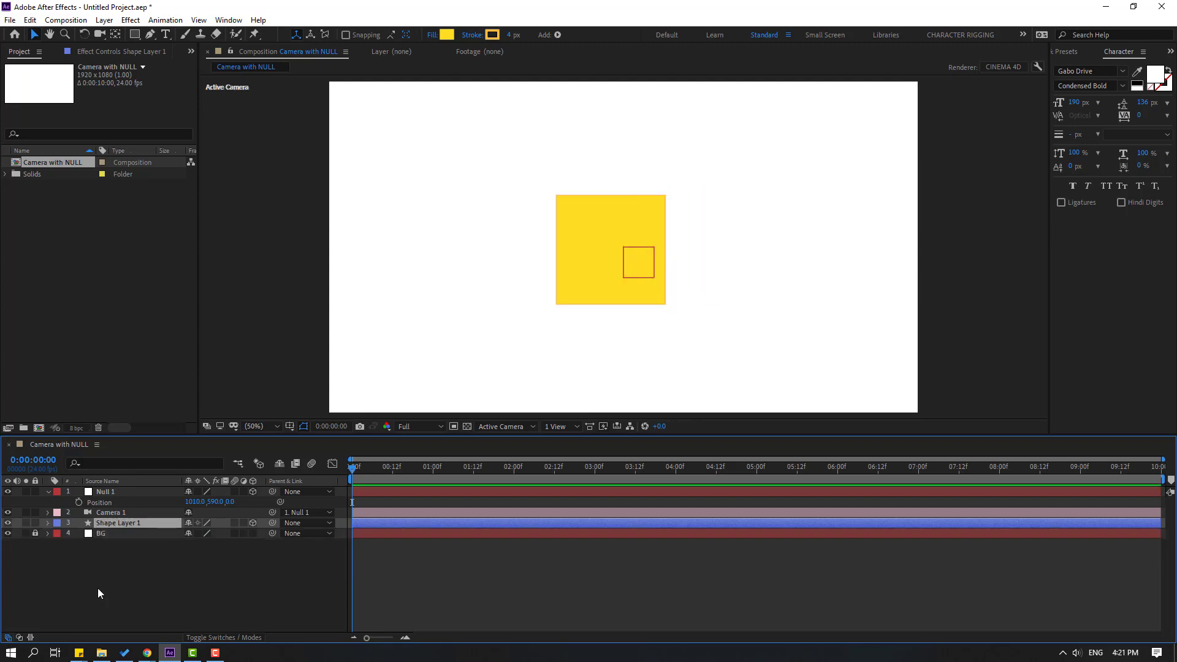
{"action": "left_click", "coordinate": [98, 587]}
- Duplicate Shape Layer 1 and move the copy to the left of the original cube and farther back along the Z axis
{"action": "left_click", "coordinate": [120, 524]}
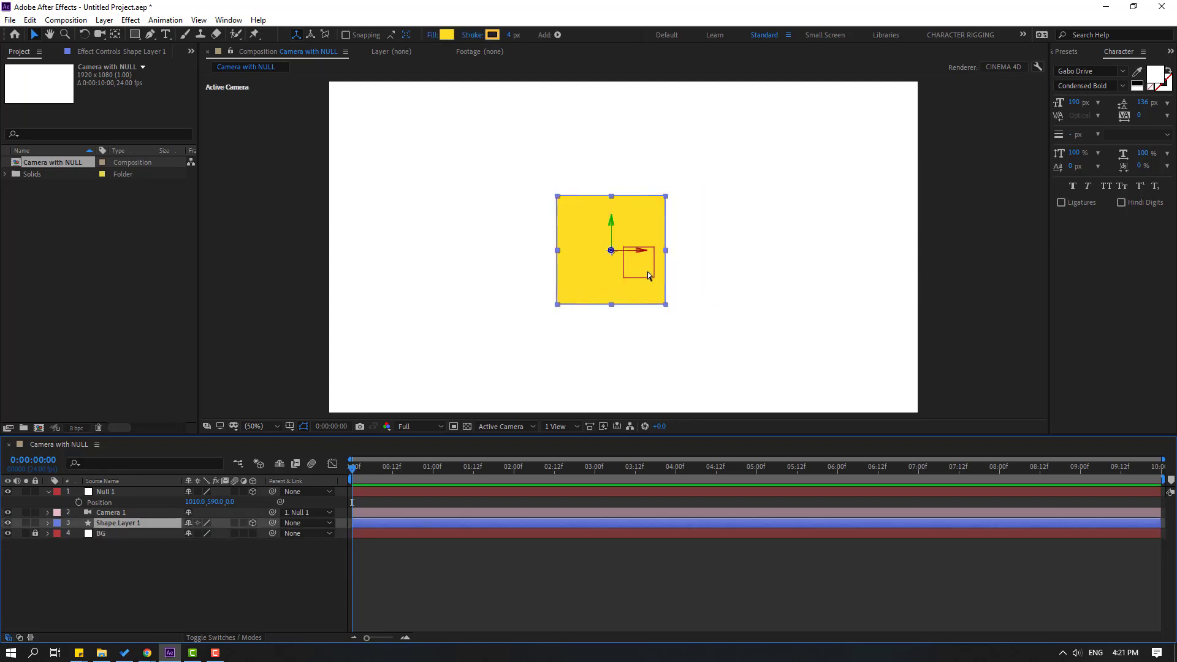
{"action": "key", "text": "ctrl+d"}
{"action": "left_click_drag", "start_coordinate": [632, 257], "coordinate": [477, 260]}
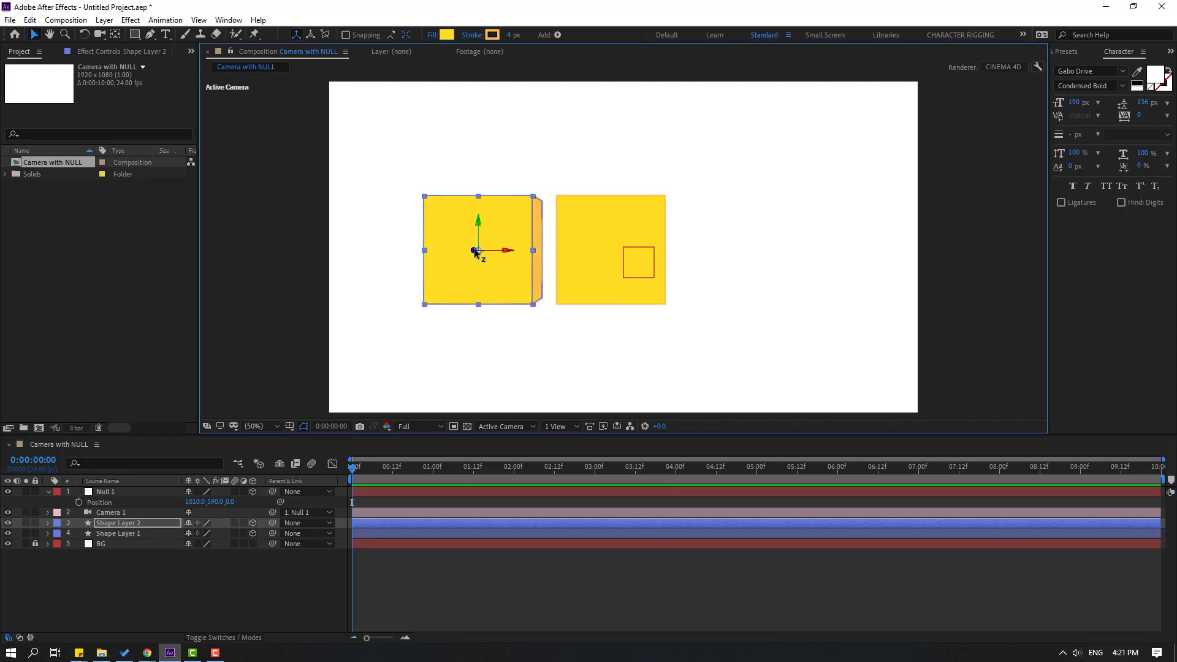
{"action": "left_click_drag", "start_coordinate": [465, 274], "coordinate": [570, 261]}
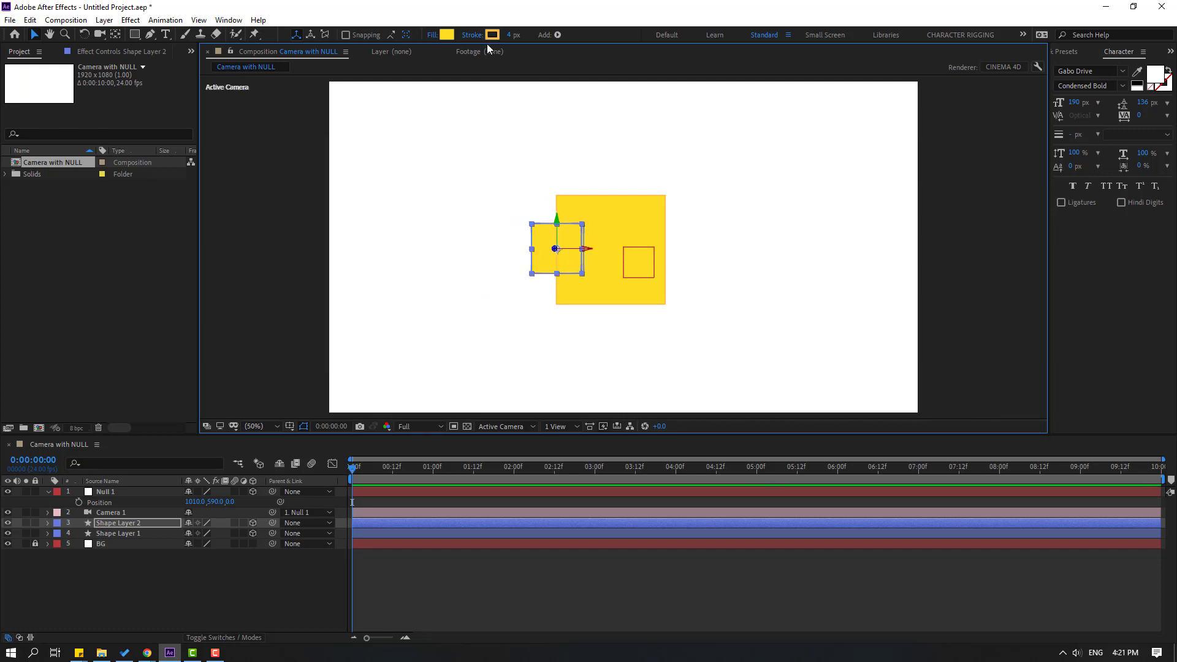
- Set the fill colour of Shape Layer 2 to pink, FB7C7F
{"action": "left_click", "coordinate": [446, 35]}
{"action": "left_click_drag", "start_coordinate": [865, 407], "coordinate": [788, 388]}
{"action": "left_click", "coordinate": [810, 384]}
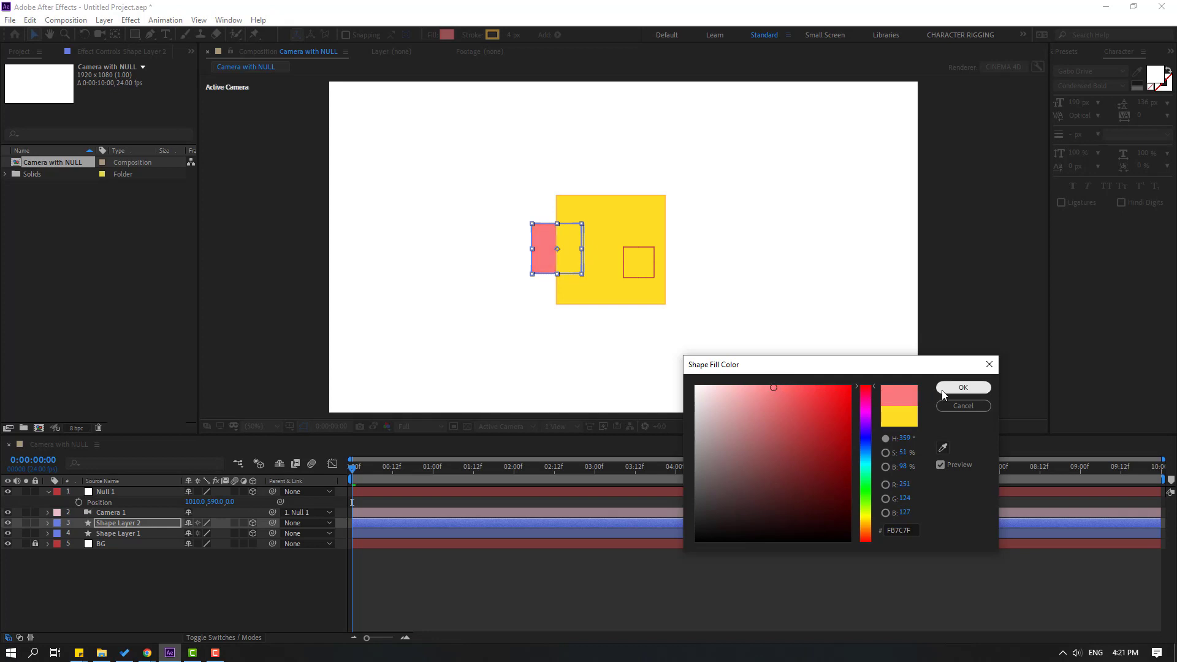
{"action": "left_click", "coordinate": [963, 387]}
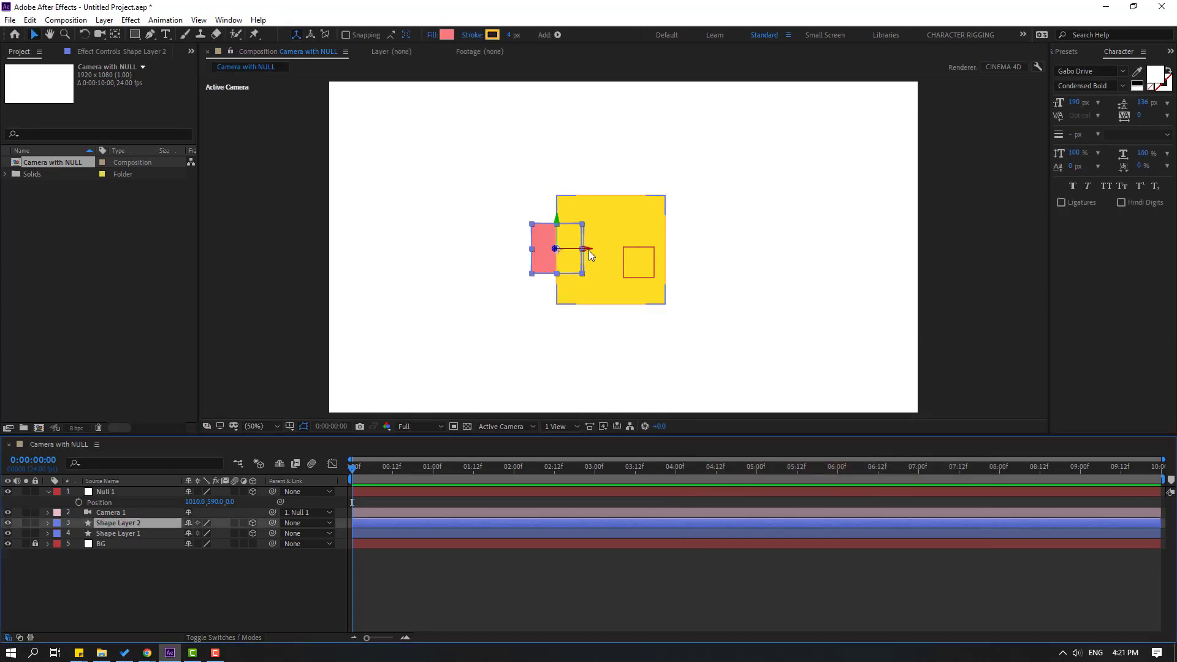
- Move the pink cube clear of the yellow cube's left side and place a duplicate of it on the right side
{"action": "left_click_drag", "start_coordinate": [589, 250], "coordinate": [484, 257]}
{"action": "key", "text": "ctrl+d"}
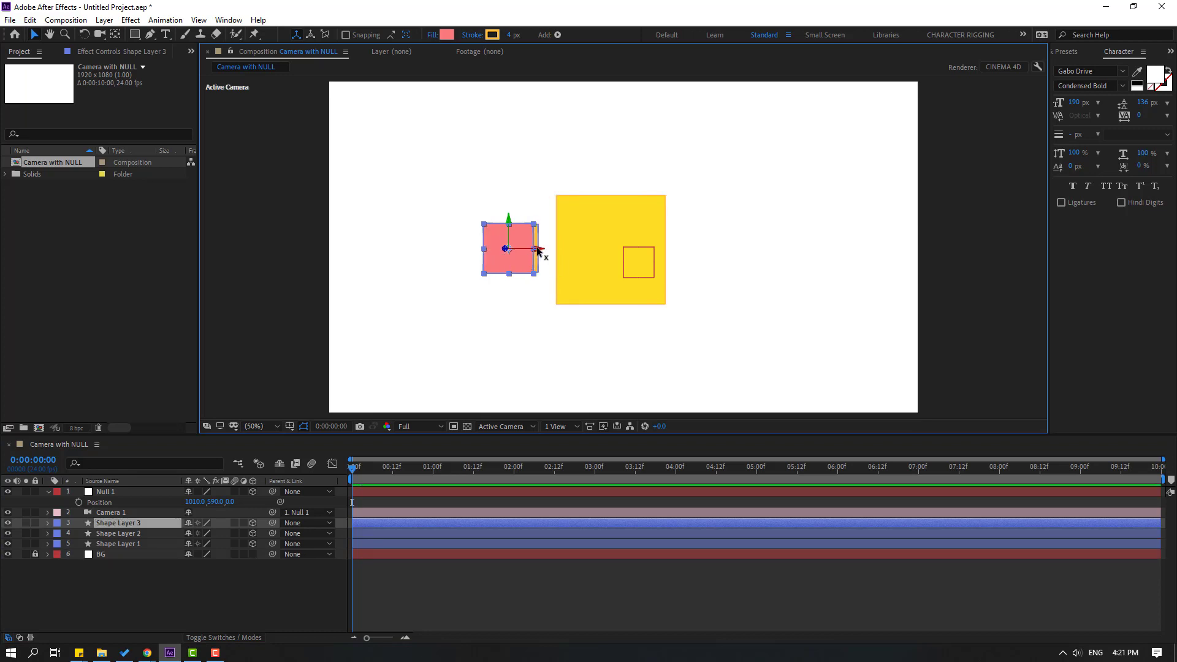
{"action": "left_click_drag", "start_coordinate": [689, 251], "coordinate": [970, 239]}
- Set the fill colour of Shape Layer 3 to blue, 4AA6F4
{"action": "left_click", "coordinate": [450, 36]}
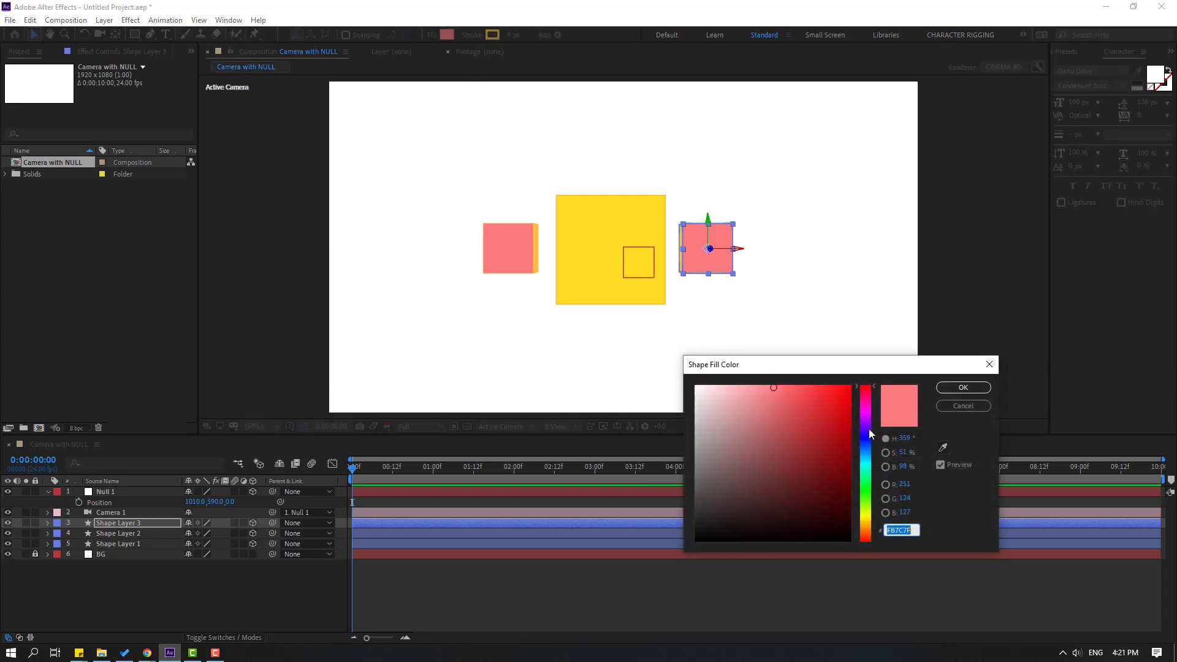
{"action": "left_click", "coordinate": [866, 452]}
{"action": "mouse_move", "coordinate": [815, 404]}
{"action": "left_mouse_down"}
{"action": "mouse_move", "coordinate": [801, 402]}
{"action": "mouse_move", "coordinate": [829, 395]}
{"action": "mouse_move", "coordinate": [803, 391]}
{"action": "left_mouse_up"}
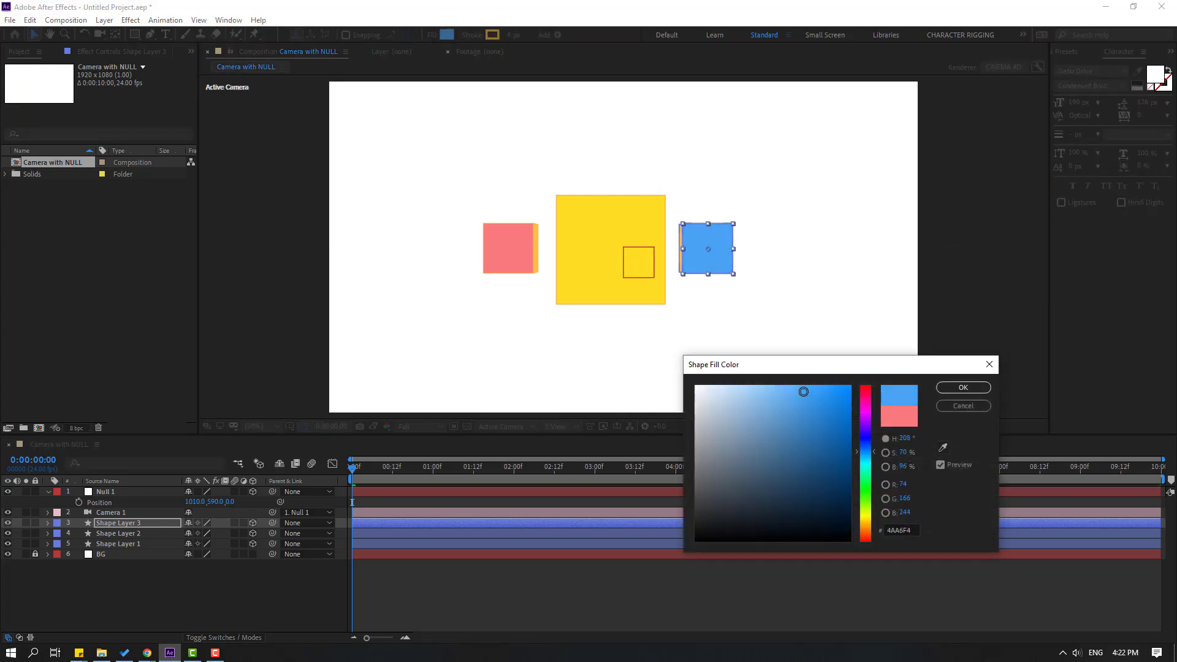
{"action": "left_click", "coordinate": [963, 387]}
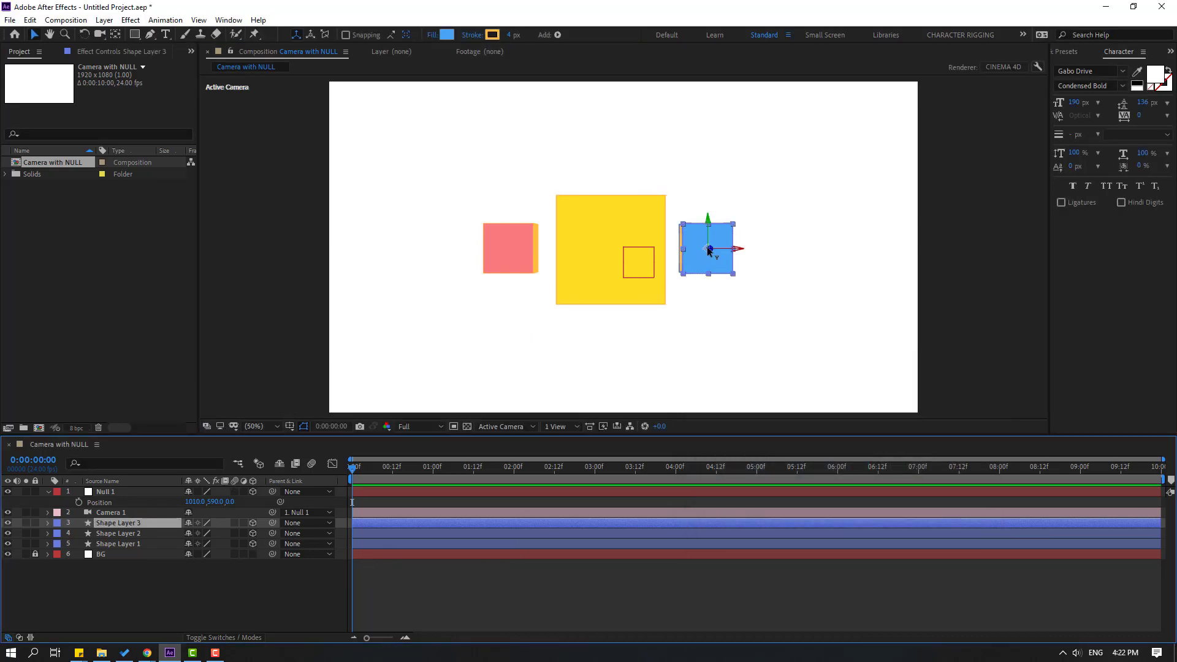
- Bring the blue cube closer to the camera and farther right of the yellow cube, and show the scene in Custom View 1
{"action": "left_click_drag", "start_coordinate": [711, 250], "coordinate": [825, 253]}
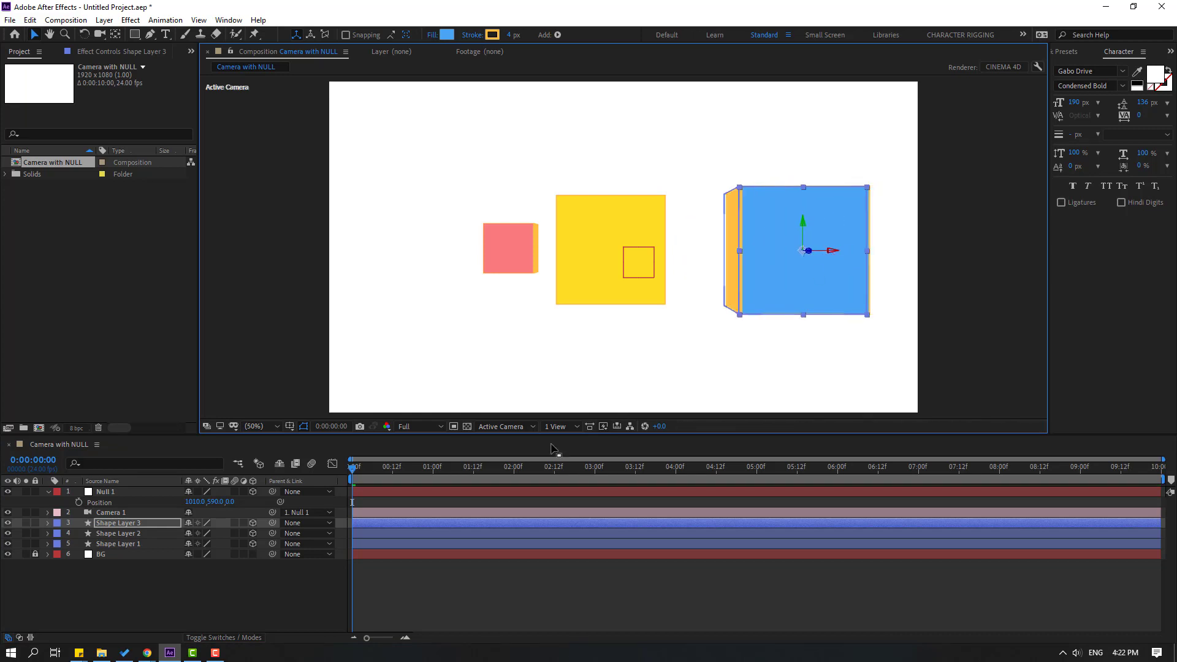
{"action": "left_click", "coordinate": [506, 426]}
{"action": "left_click", "coordinate": [517, 556]}
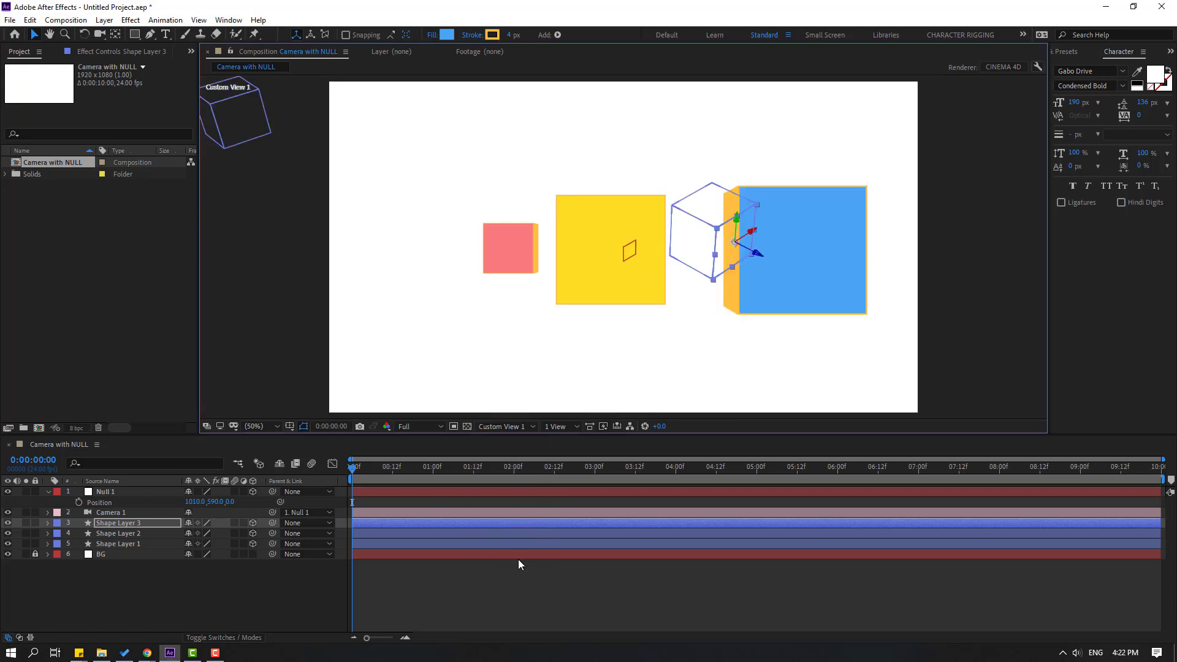
{"action": "key", "text": "comma"}
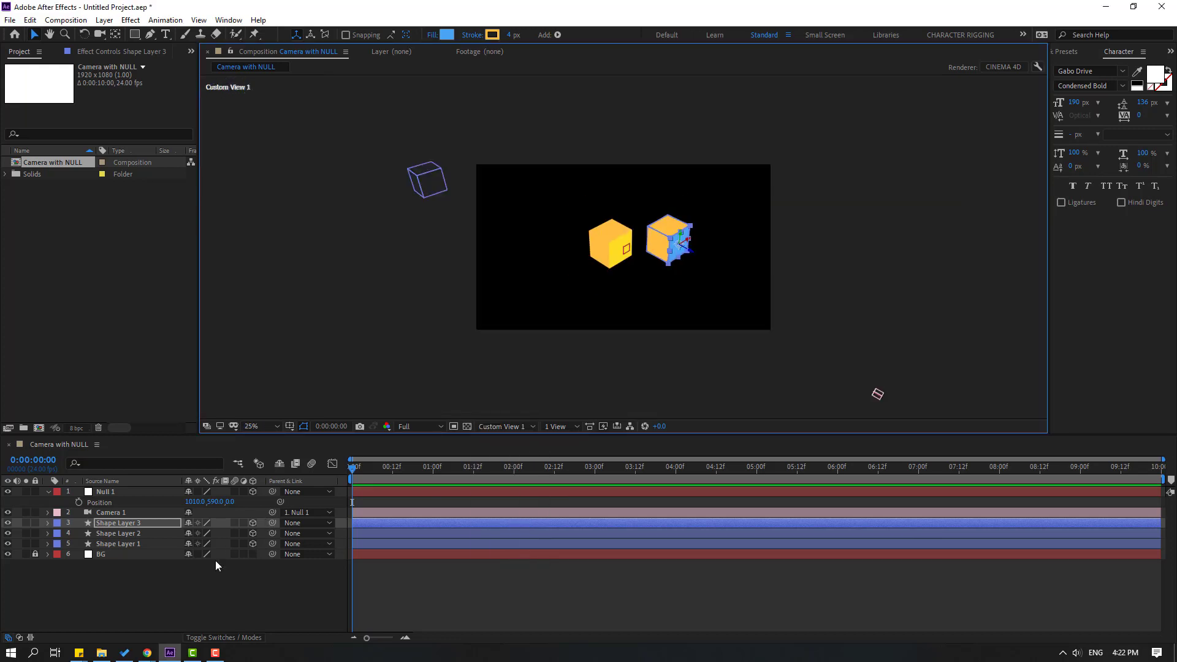
- Rename Shape Layer 1 as yellow, Shape Layer 2 as red and Shape Layer 3 as blue
{"action": "left_click", "coordinate": [117, 545]}
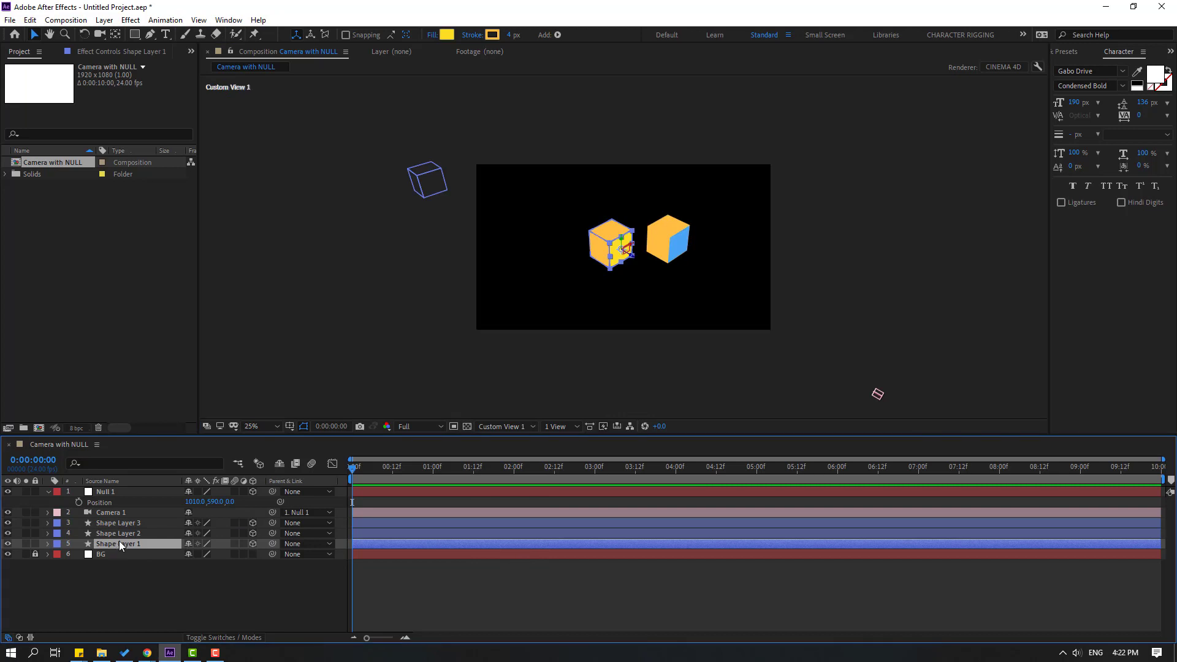
{"action": "key", "text": "Return"}
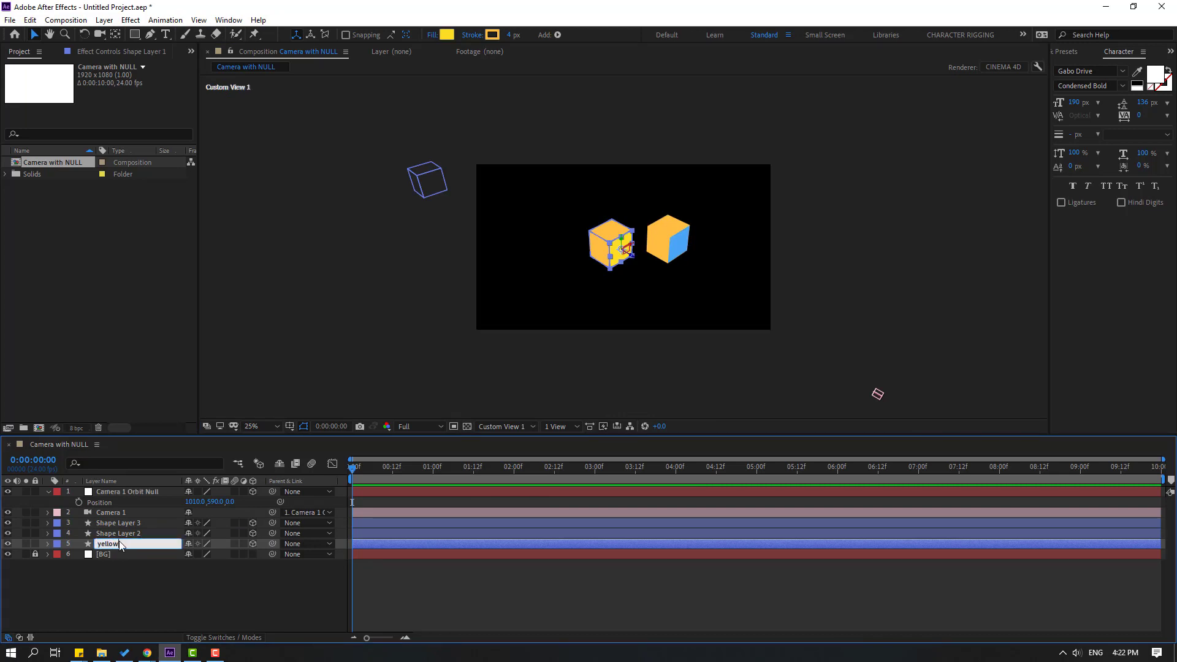
{"action": "key", "text": "Return"}
{"action": "left_click", "coordinate": [120, 536]}
{"action": "key", "text": "Return"}
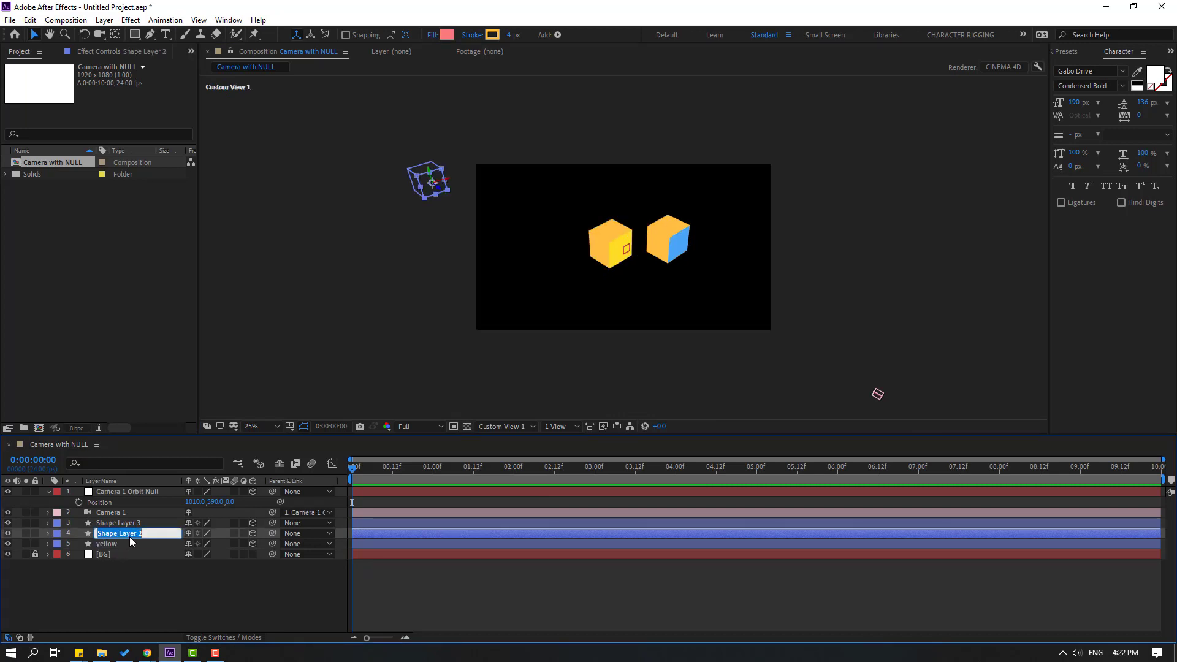
{"action": "type", "text": "red"}
{"action": "key", "text": "Return"}
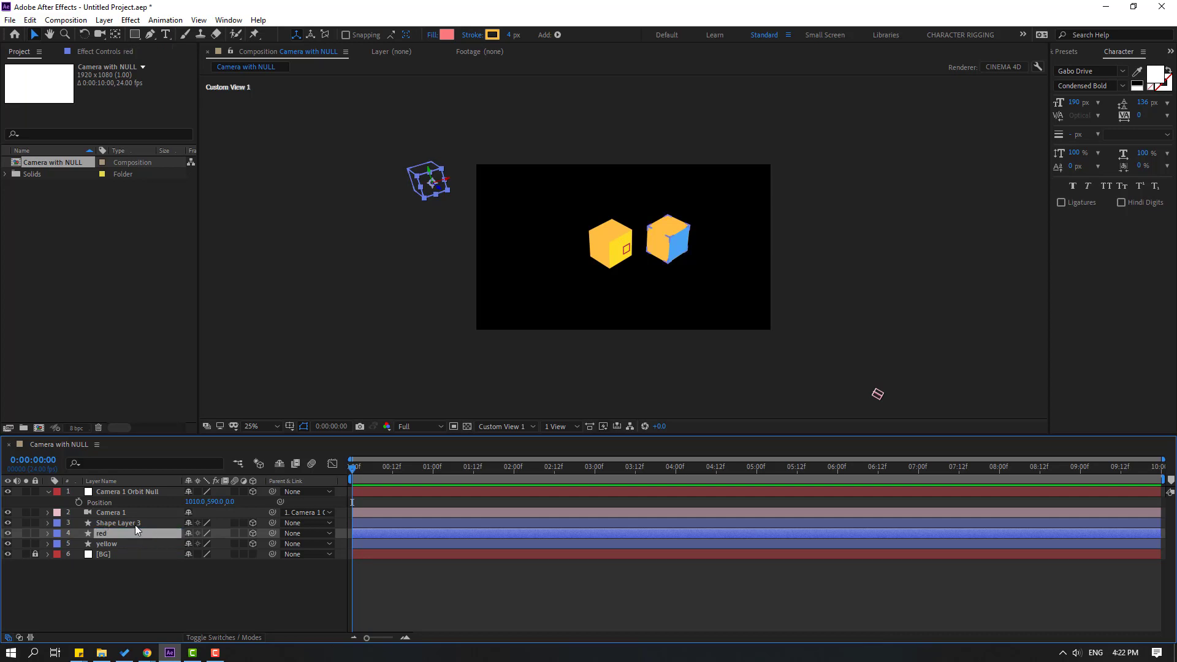
{"action": "left_click", "coordinate": [135, 524]}
{"action": "key", "text": "Return"}
{"action": "type", "text": "blue"}
{"action": "key", "text": "Return"}
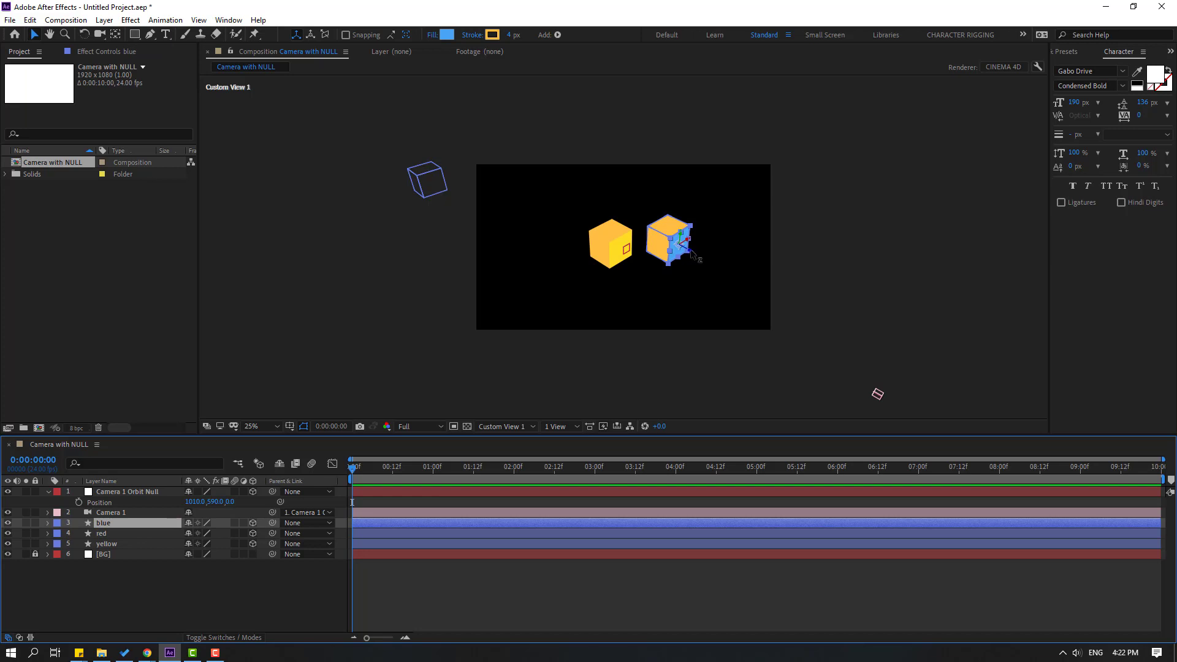
- Move the blue cube in front of the yellow cube and to its left, and show the scene through the active camera
{"action": "left_click_drag", "start_coordinate": [692, 252], "coordinate": [671, 285]}
{"action": "left_click", "coordinate": [501, 427]}
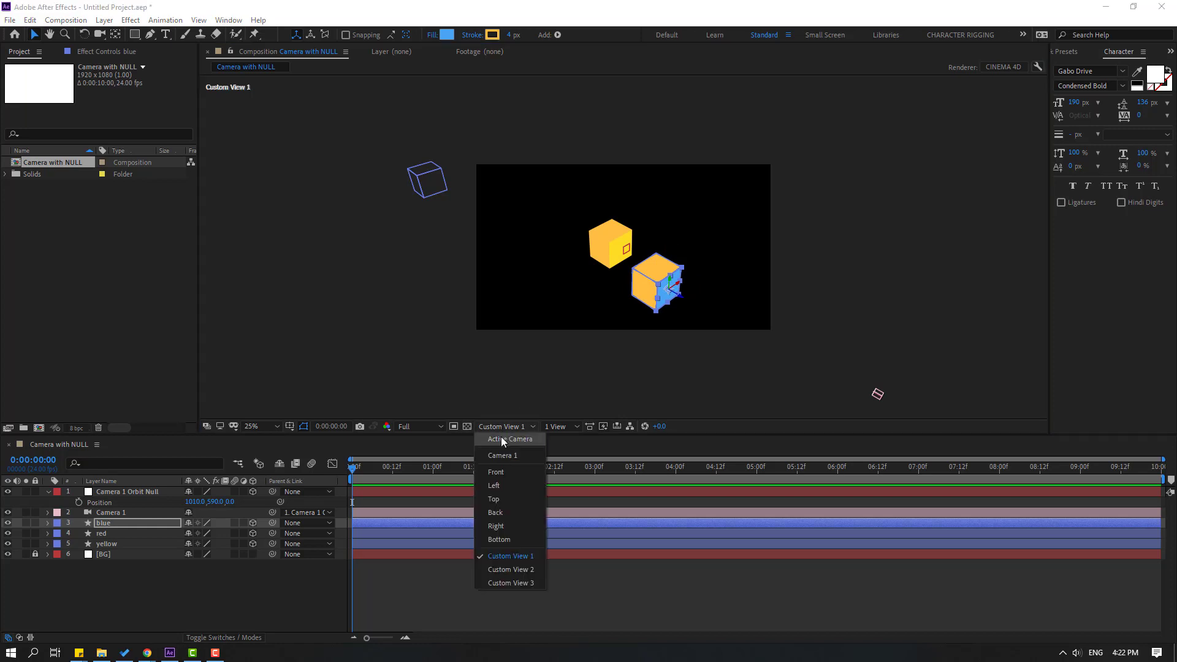
{"action": "left_click", "coordinate": [502, 439]}
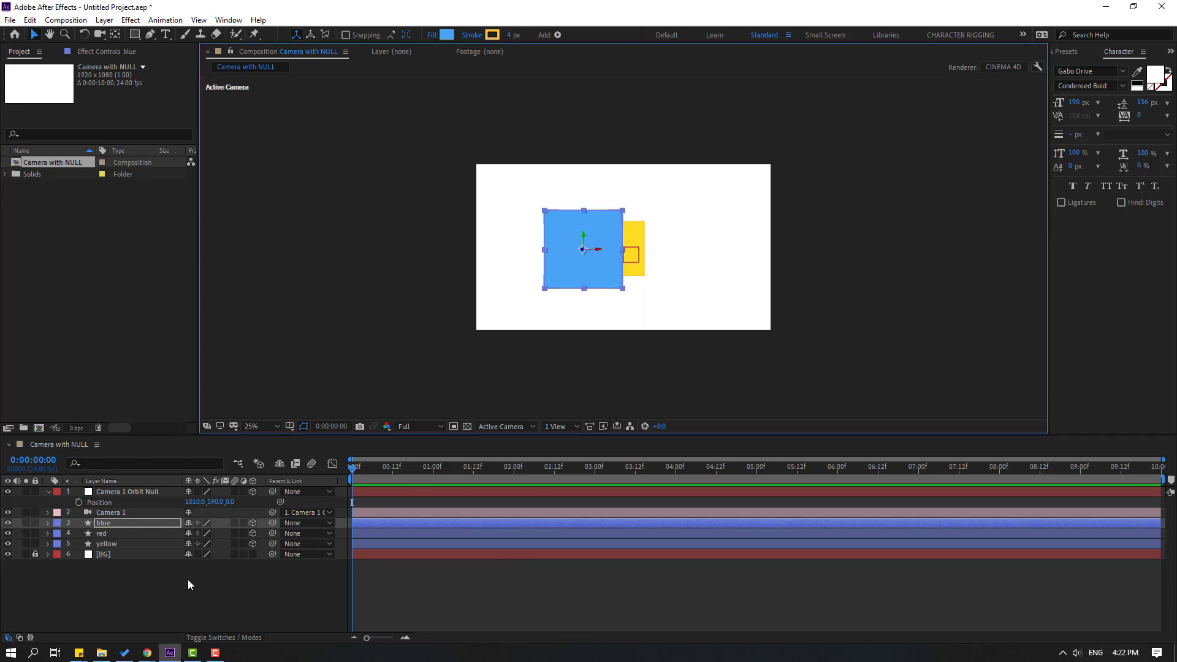
{"action": "left_click", "coordinate": [134, 576]}
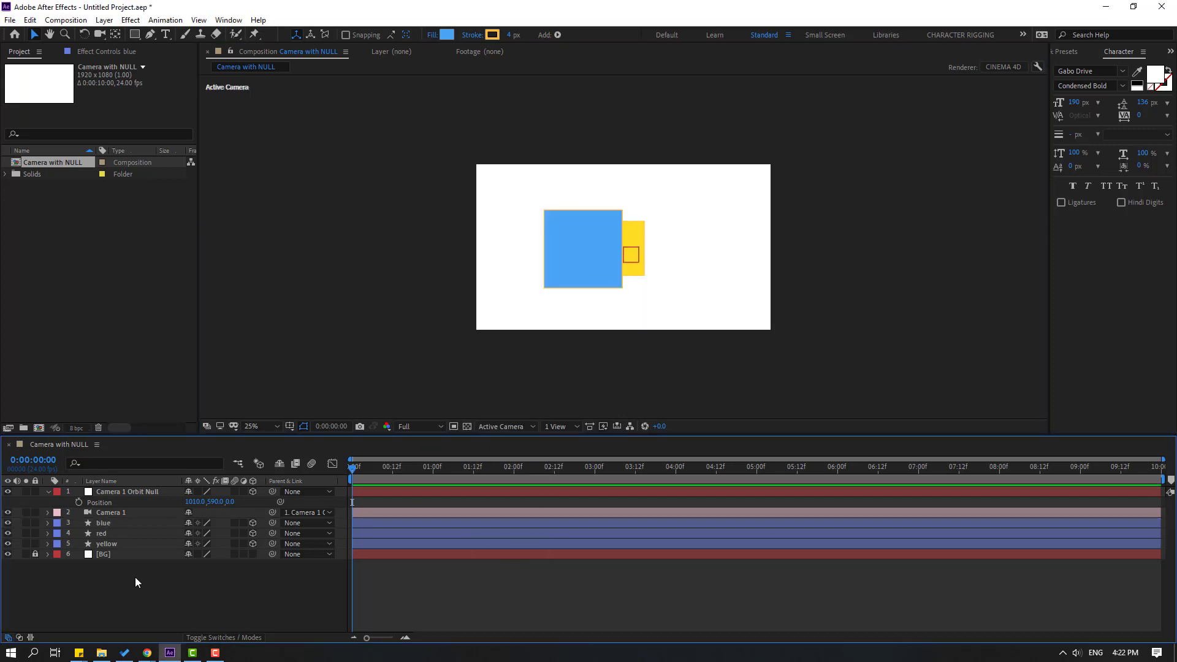
- Keyframe the Camera 1 Orbit Null's Position at 0:00:00:00, and at 0:00:05:00 set its Z position to 3836
{"action": "left_click", "coordinate": [120, 493]}
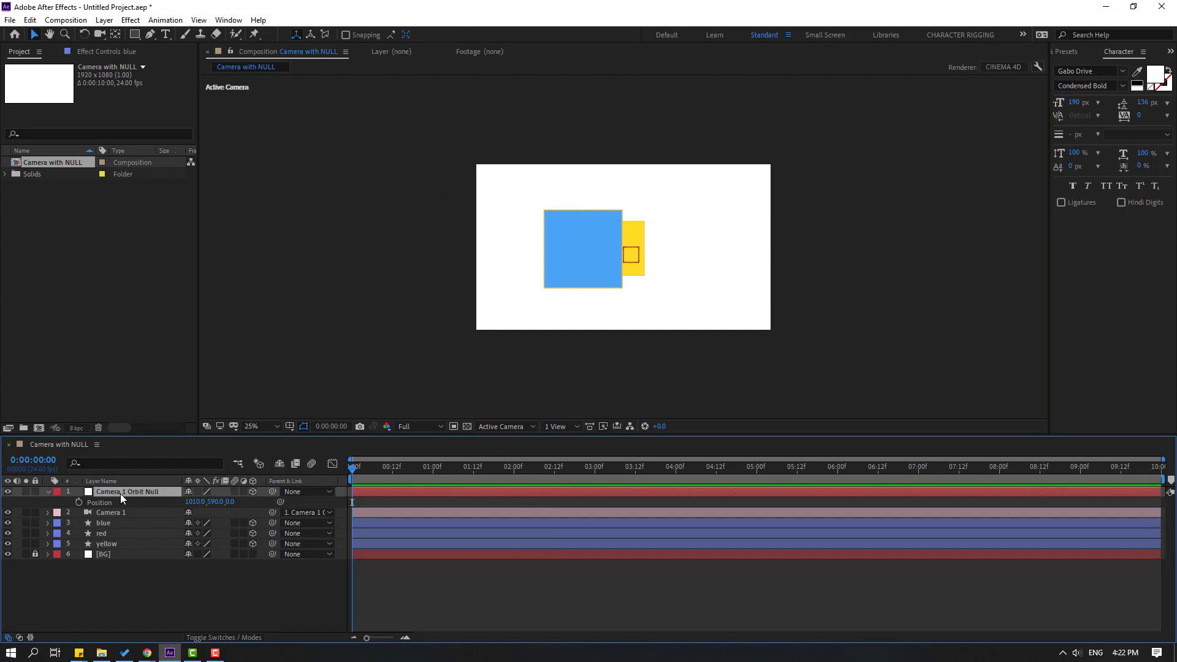
{"action": "left_click", "coordinate": [79, 502]}
{"action": "left_click_drag", "start_coordinate": [353, 469], "coordinate": [555, 471]}
{"action": "mouse_move", "coordinate": [736, 480]}
{"action": "left_mouse_down"}
{"action": "mouse_move", "coordinate": [782, 483]}
{"action": "mouse_move", "coordinate": [758, 482]}
{"action": "left_mouse_up"}
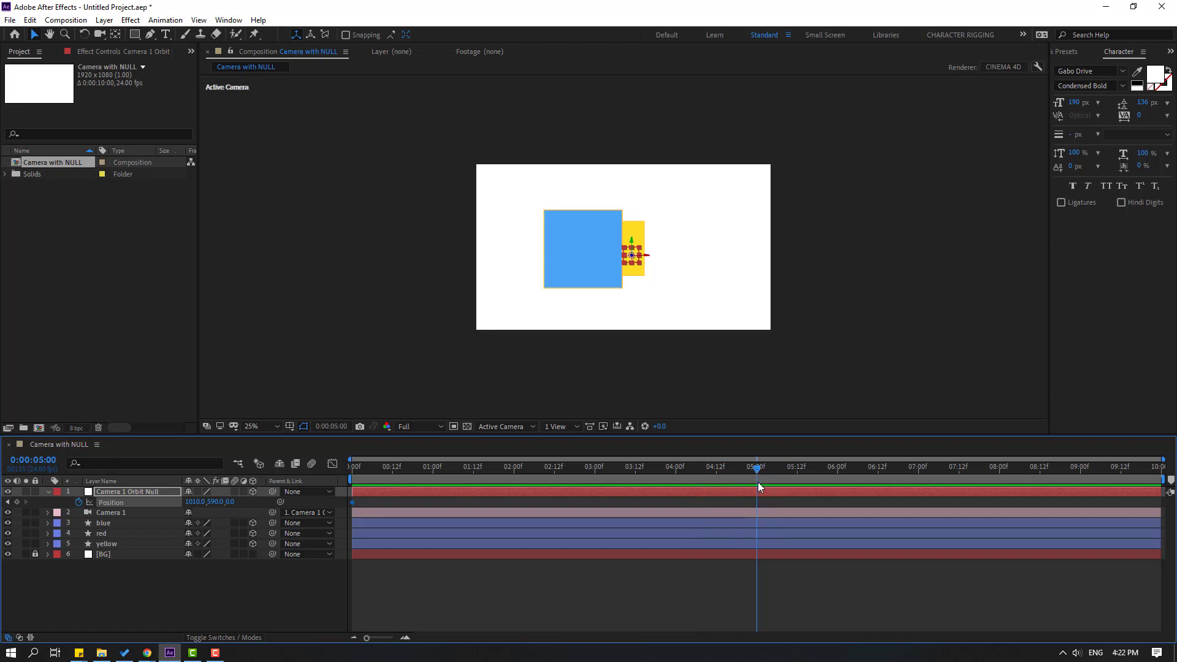
{"action": "left_click_drag", "start_coordinate": [228, 502], "coordinate": [485, 490]}
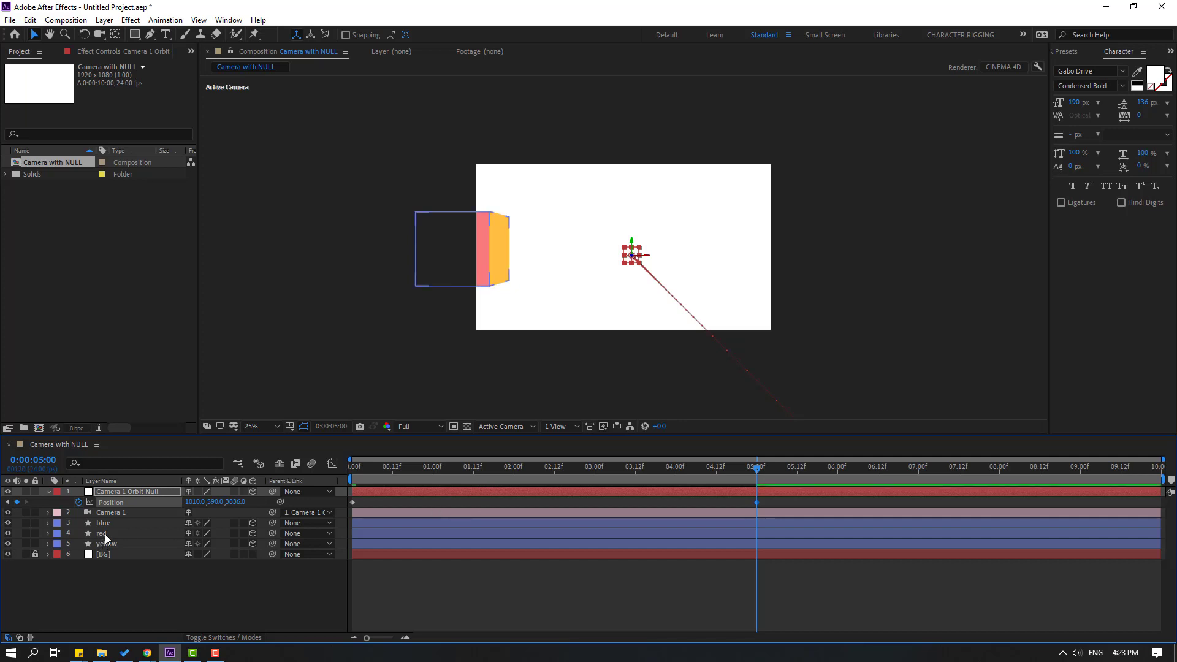
- Move the red cube right into the frame at 0:00:05:00, and move the yellow cube right, clear of the blue cube, at 0:00:01:19
{"action": "left_click", "coordinate": [105, 534]}
{"action": "left_click_drag", "start_coordinate": [468, 253], "coordinate": [517, 257]}
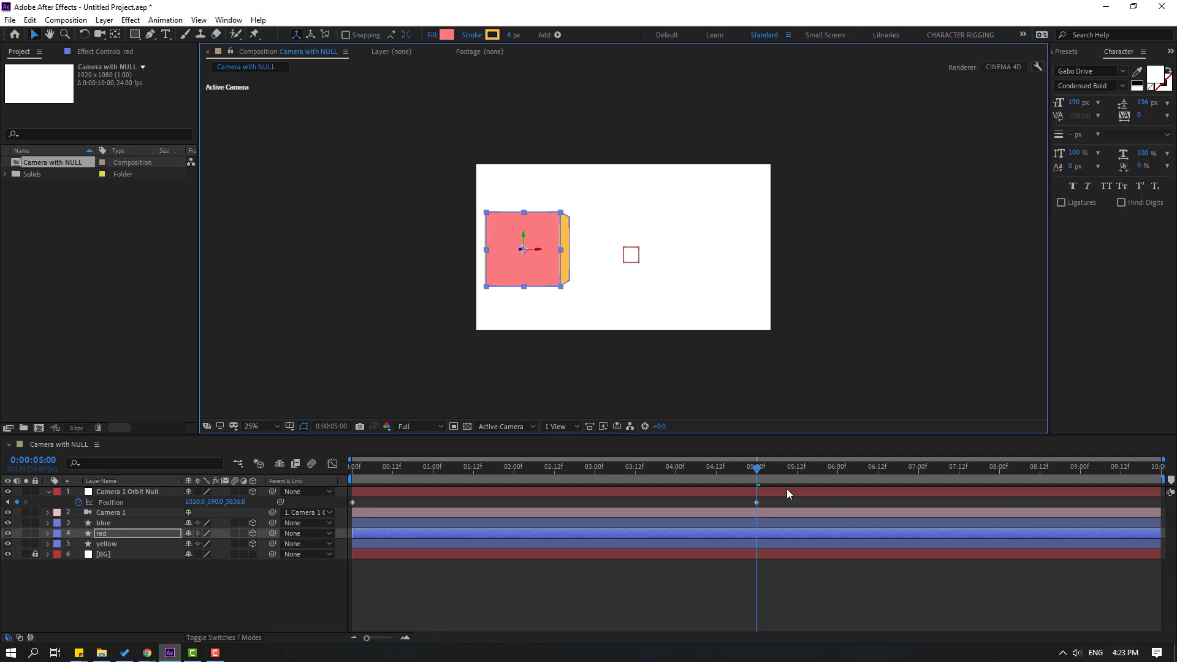
{"action": "left_click_drag", "start_coordinate": [754, 469], "coordinate": [497, 473]}
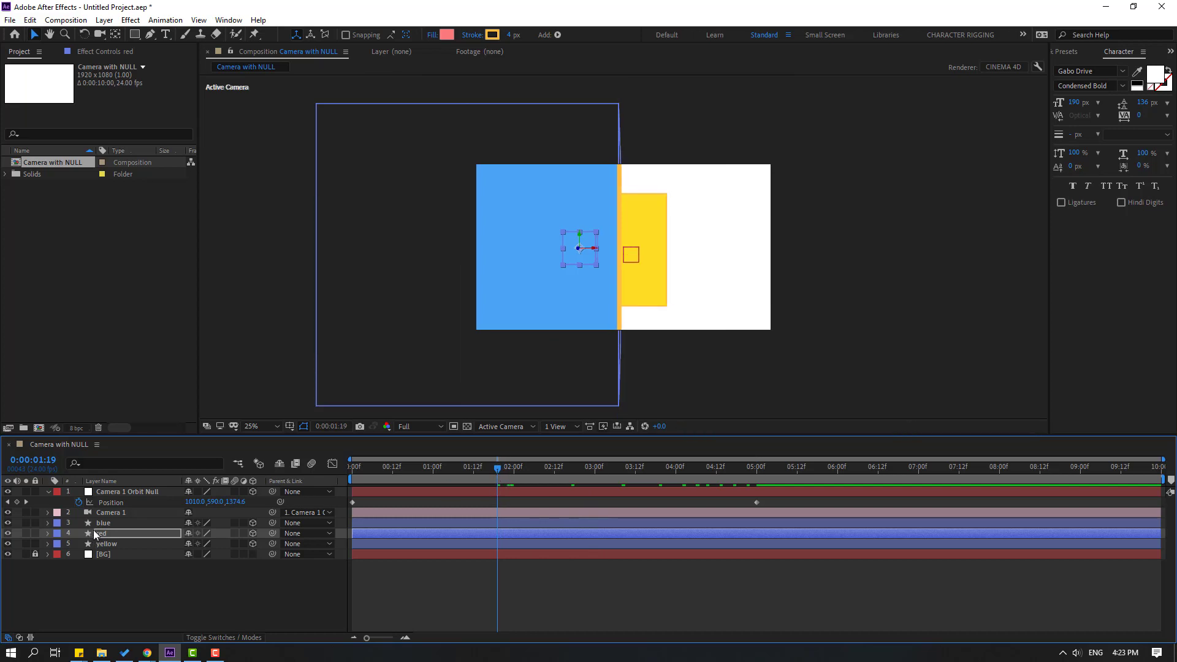
{"action": "left_click", "coordinate": [104, 544]}
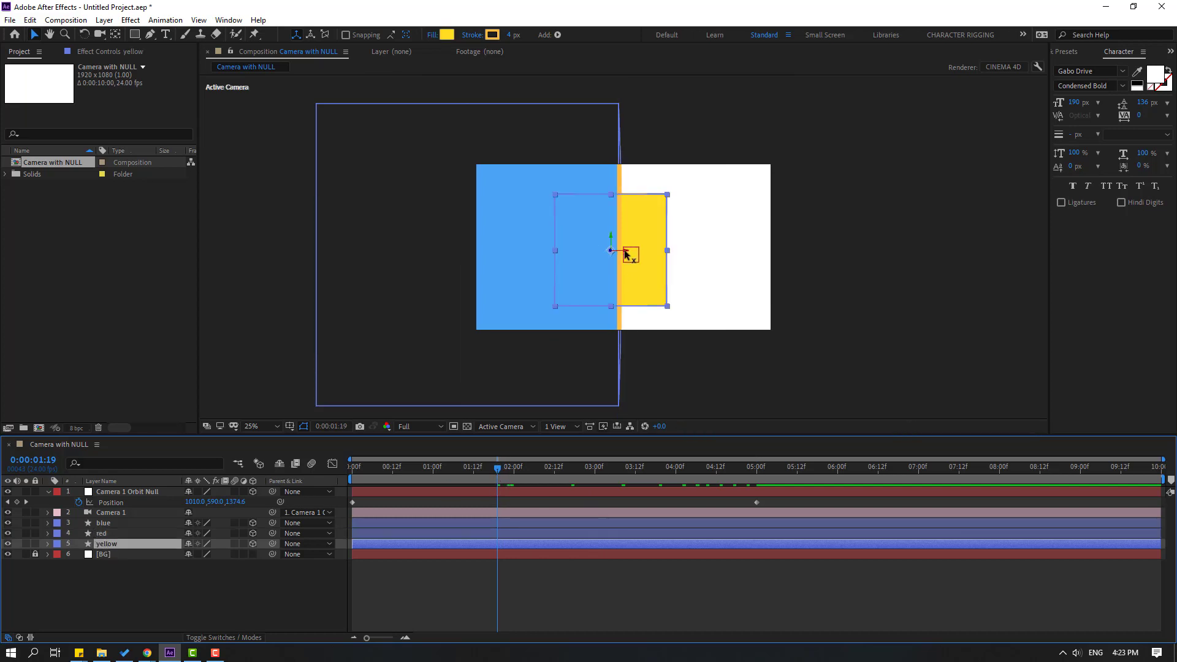
{"action": "left_click_drag", "start_coordinate": [624, 250], "coordinate": [691, 261]}
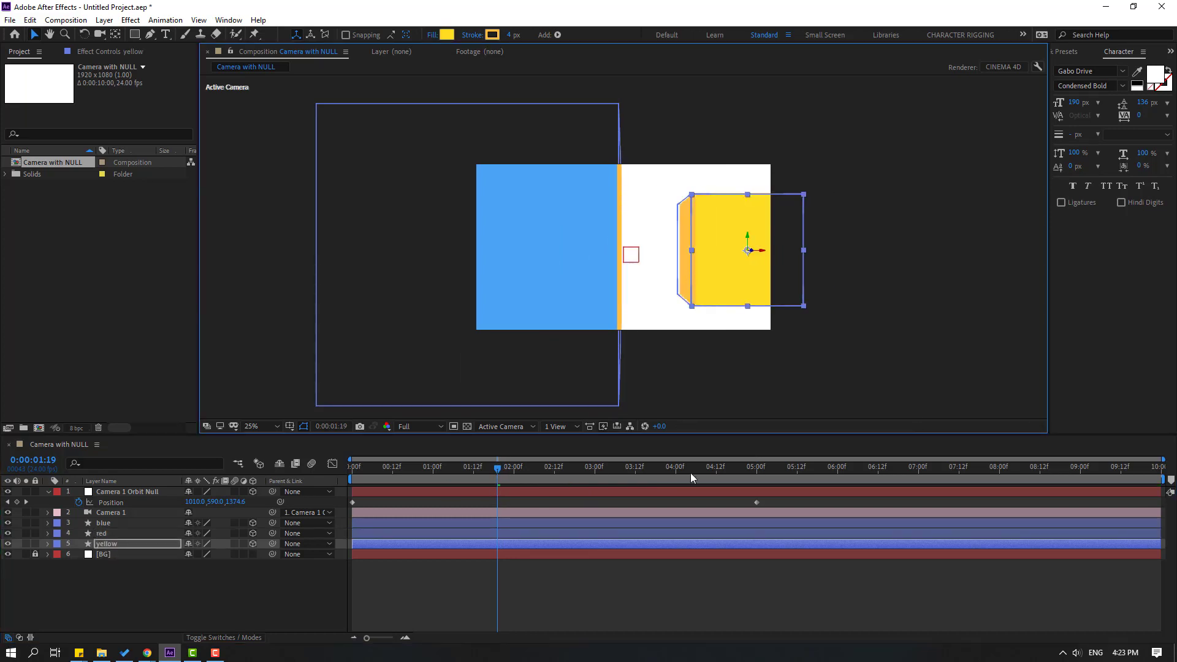
{"action": "left_click_drag", "start_coordinate": [496, 472], "coordinate": [337, 473]}
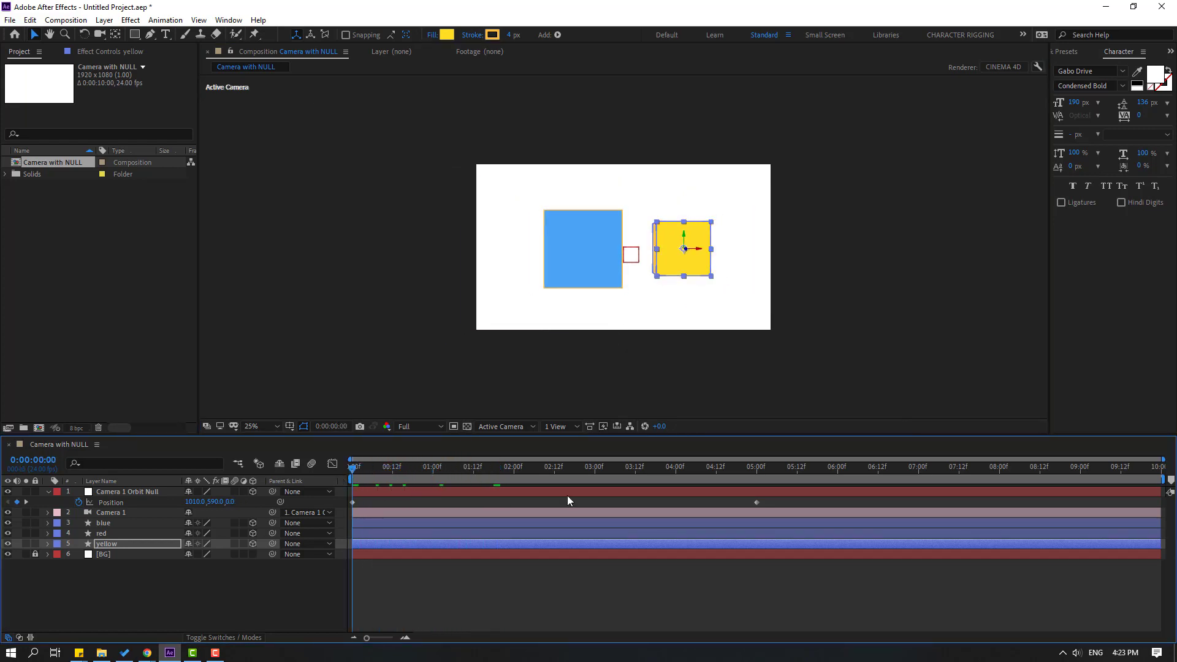
- End the work area slightly past the last position keyframe, at about 0:00:05:18, and preview the camera move
{"action": "left_click", "coordinate": [752, 469]}
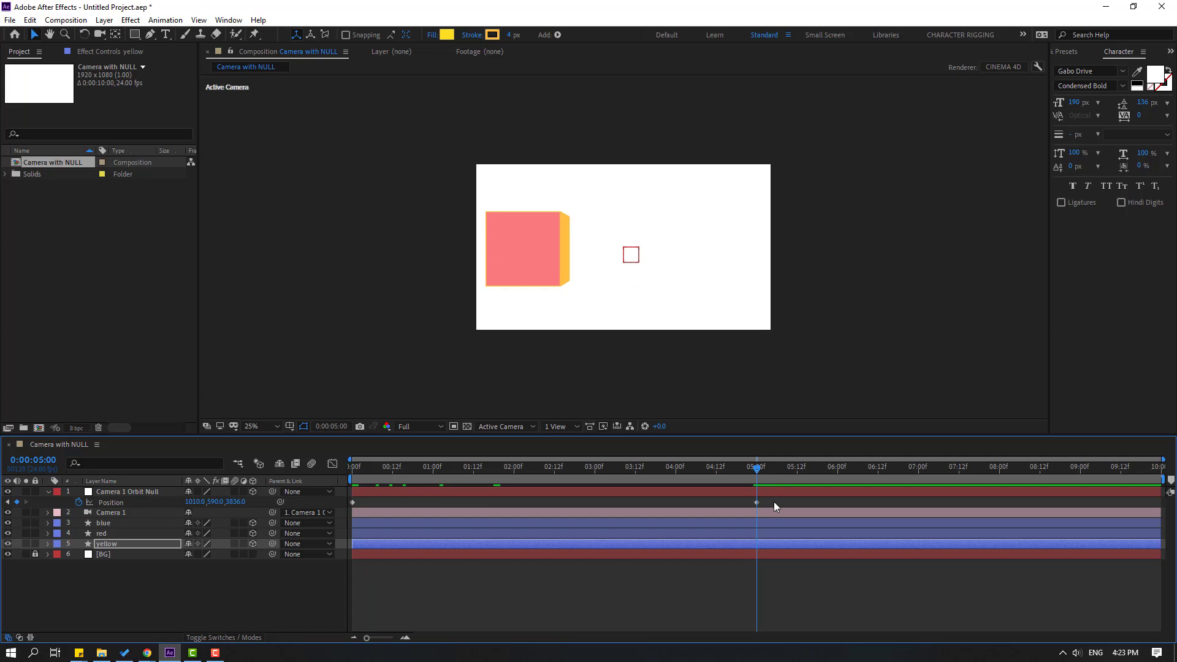
{"action": "key", "text": "n"}
{"action": "left_click_drag", "start_coordinate": [764, 481], "coordinate": [809, 482]}
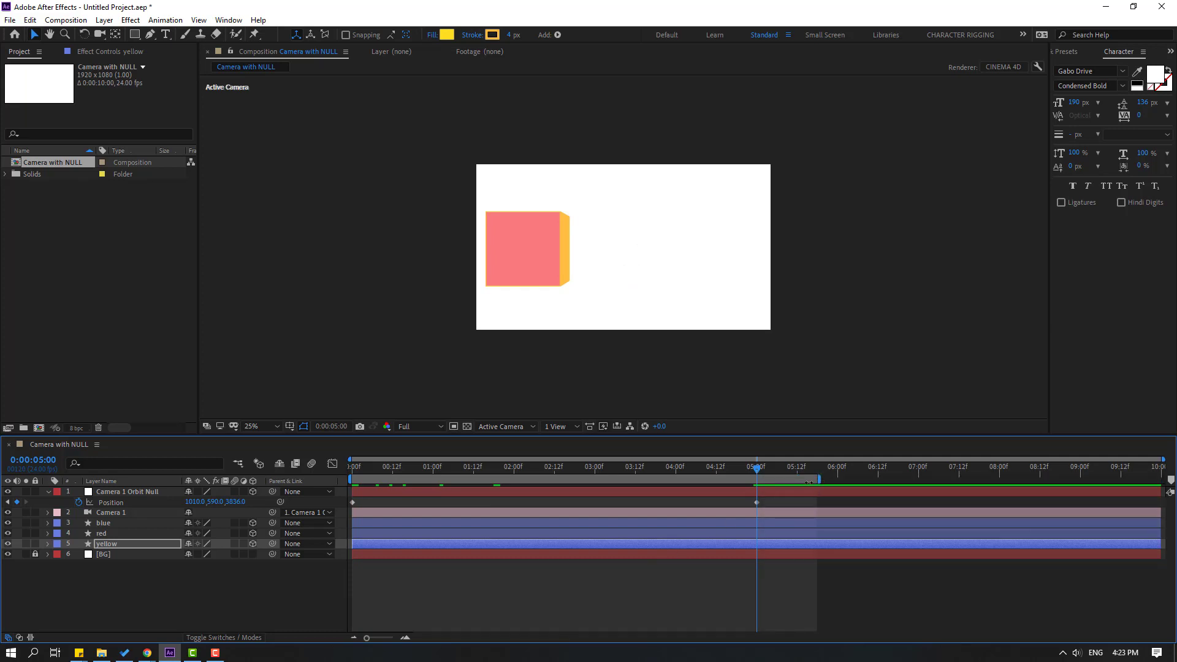
{"action": "left_click", "coordinate": [437, 571]}
{"action": "key", "text": "space"}
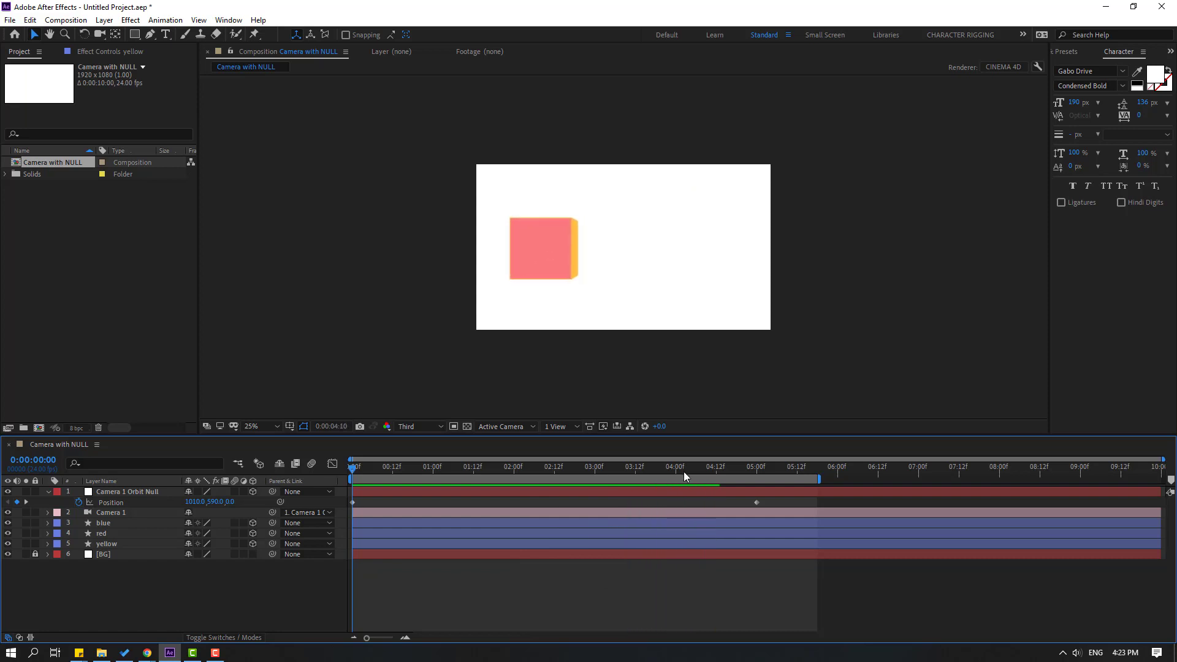
{"action": "key", "text": "space"}
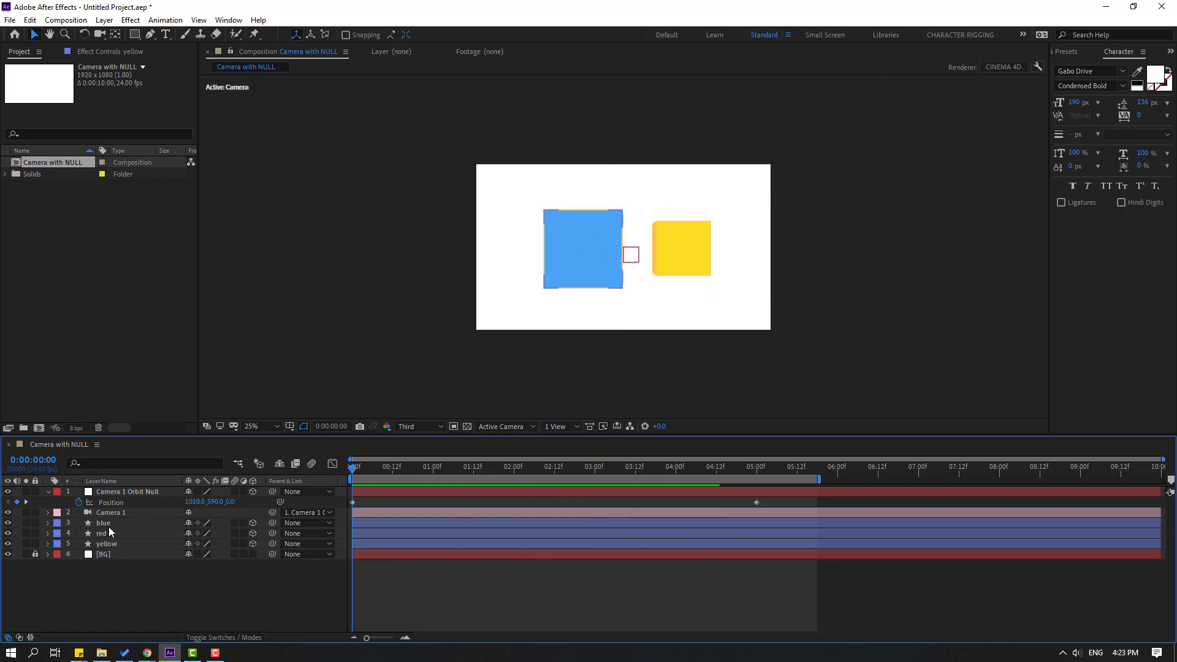
- Add the expression wiggle(1,9) to the yellow layer's Y Rotation and preview the animation
{"action": "left_click", "coordinate": [110, 545]}
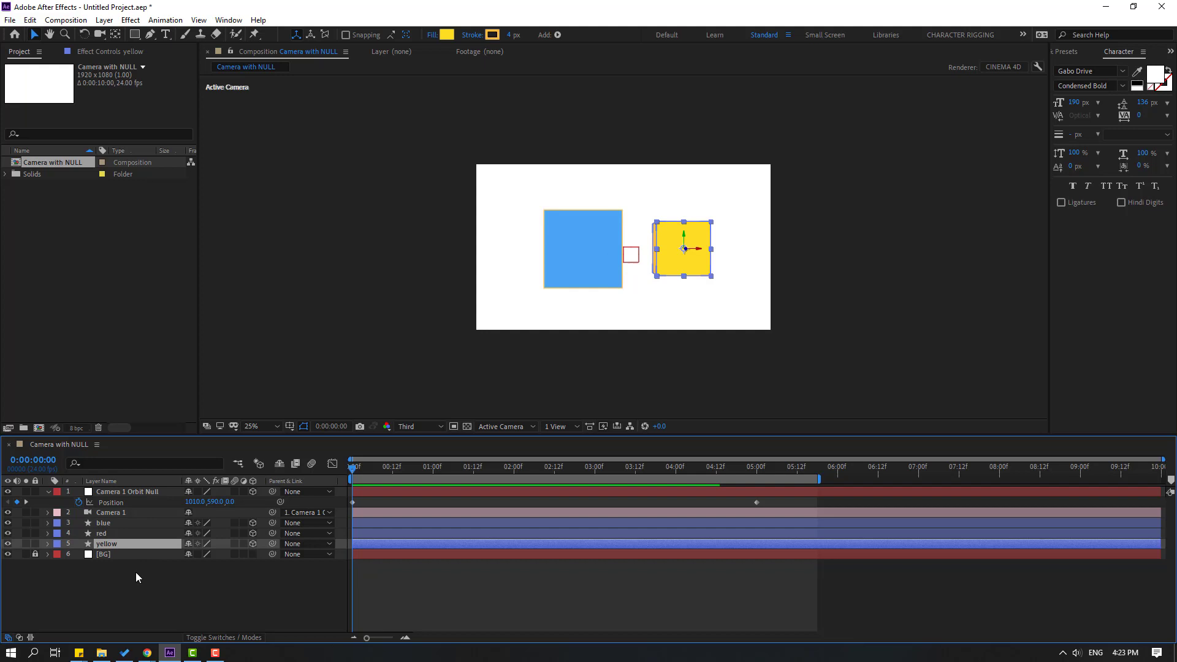
{"action": "key", "text": "r"}
{"action": "left_click", "coordinate": [118, 624]}
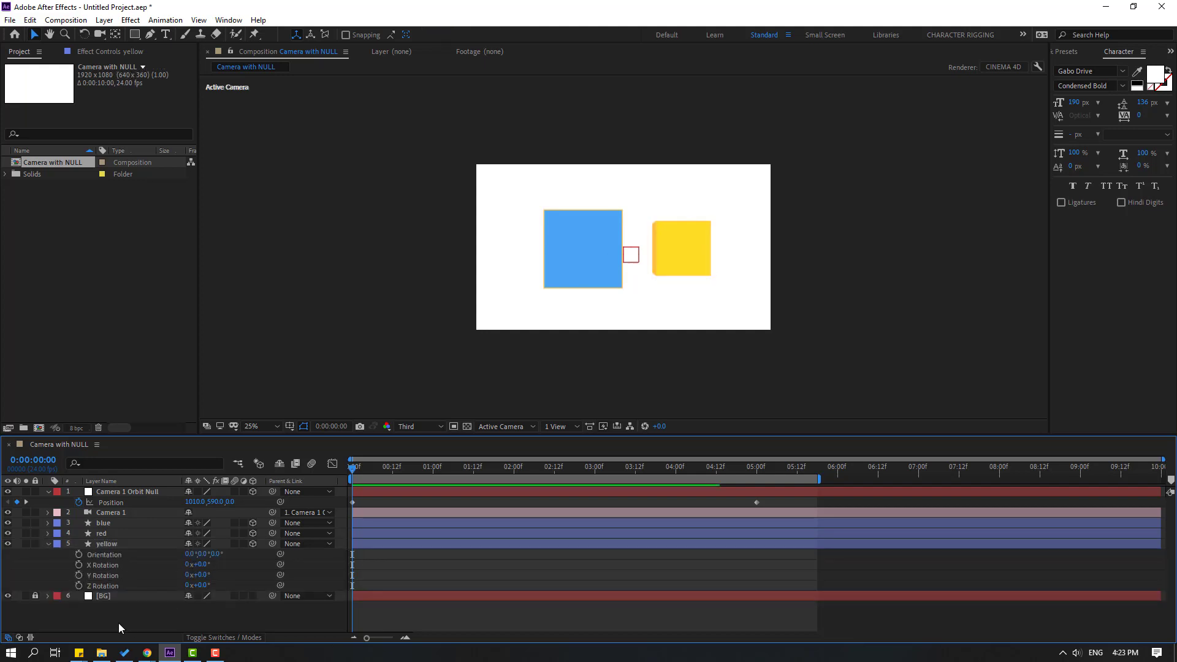
{"action": "left_click", "coordinate": [78, 576], "text": "alt"}
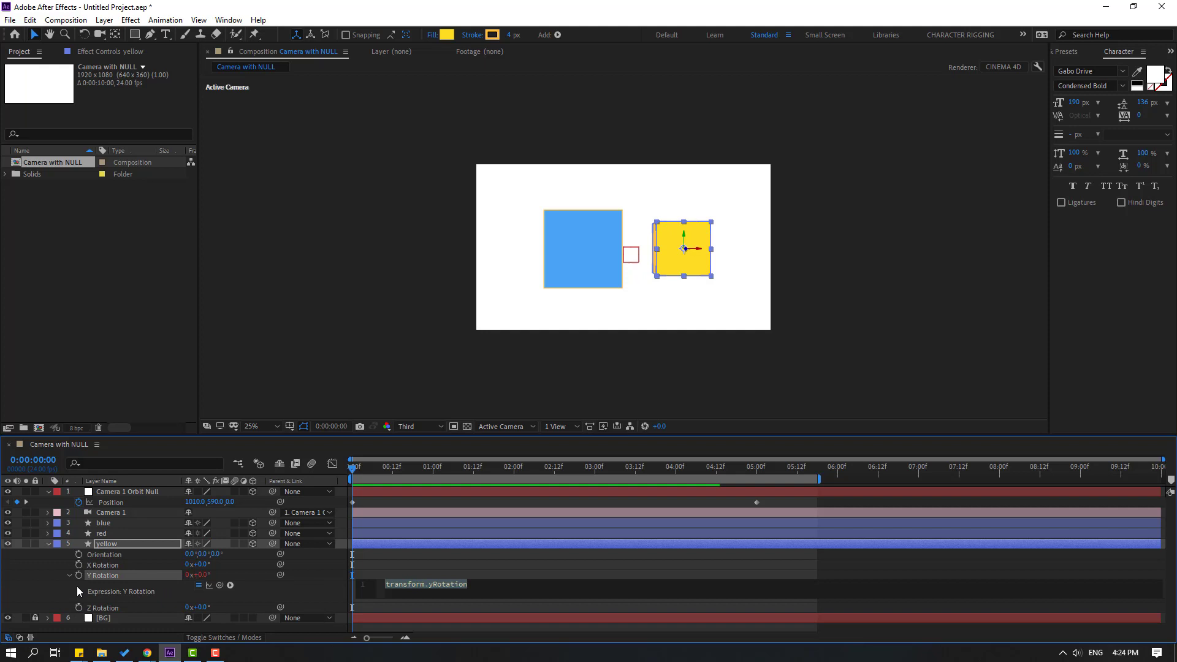
{"action": "type", "text": "wiggle(1,9"}
{"action": "left_click", "coordinate": [445, 581]}
{"action": "key", "text": "space"}
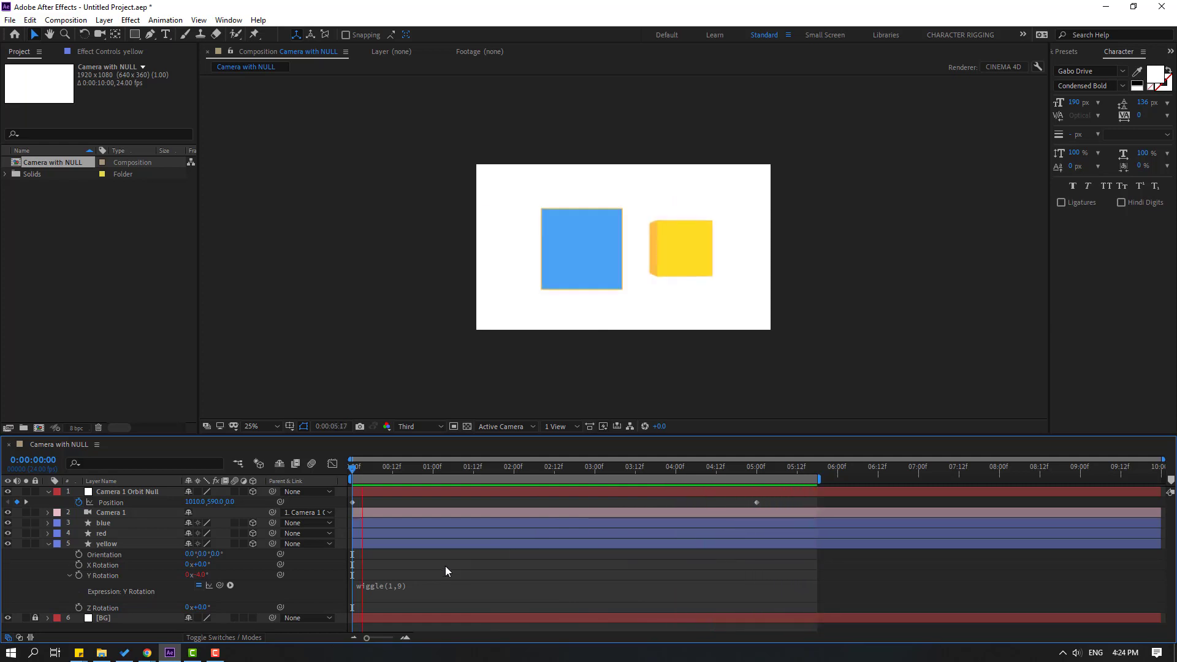
- Change the yellow layer's Y Rotation expression to wiggle(3,9) and preview the motion
{"action": "left_click", "coordinate": [391, 586]}
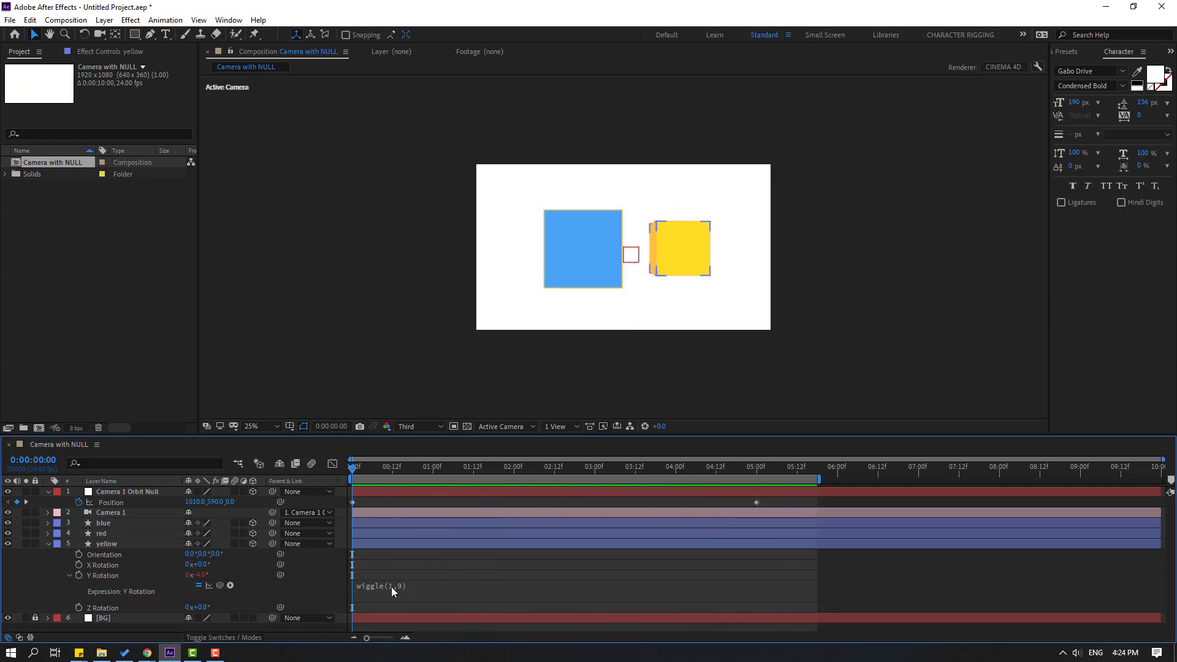
{"action": "left_click", "coordinate": [395, 587]}
{"action": "left_click", "coordinate": [418, 586]}
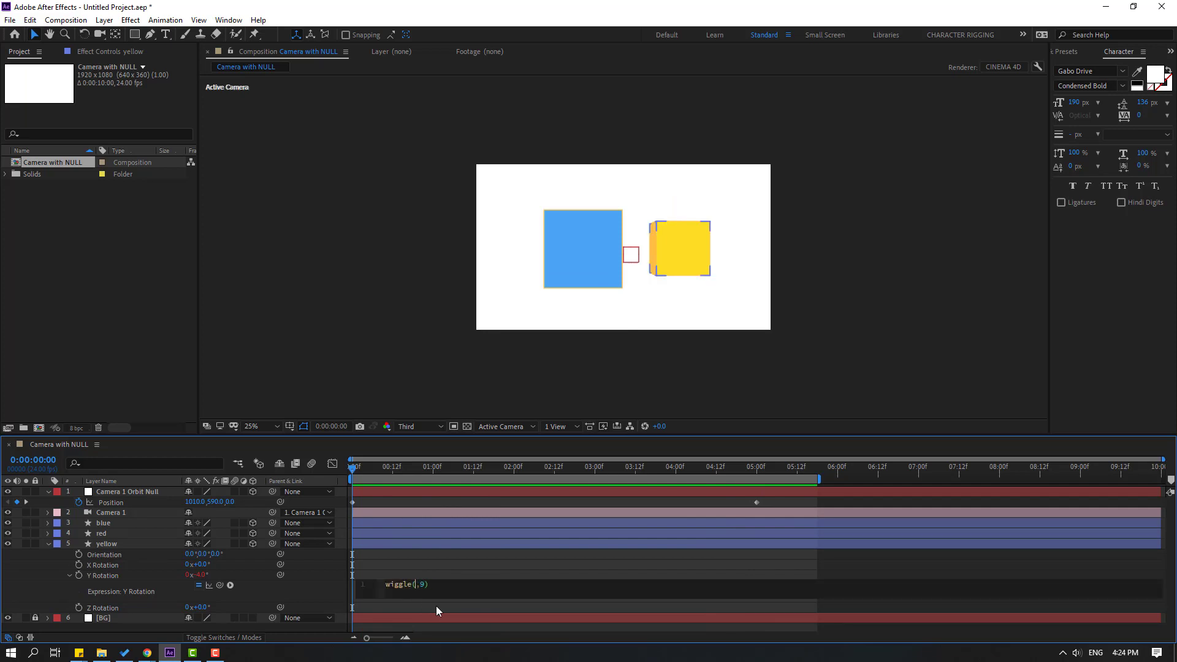
{"action": "left_click", "coordinate": [315, 532]}
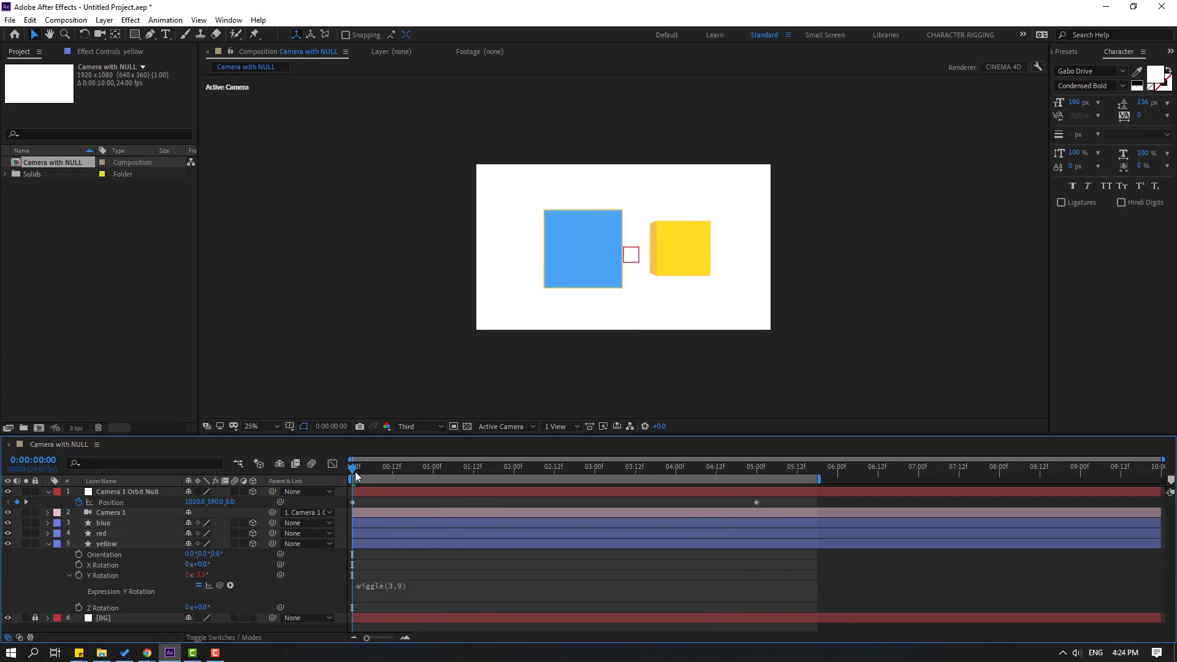
{"action": "key", "text": "space"}
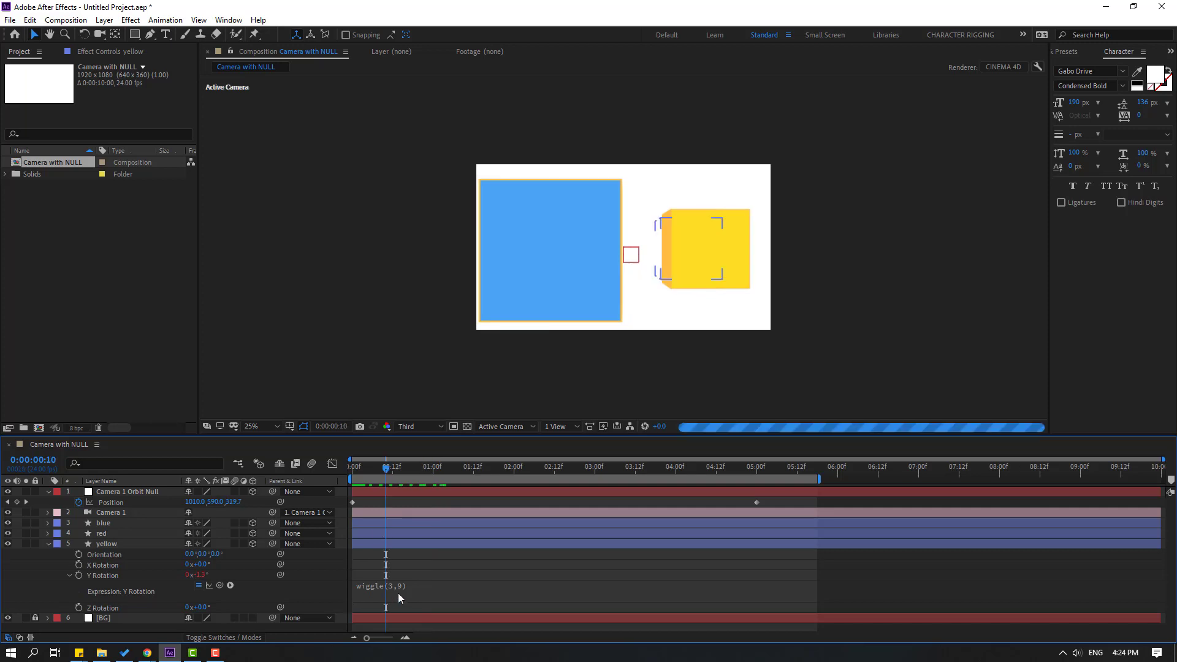
- Copy the yellow layer's wiggle(3,9) expression and apply it to the red layer's Y Rotation
{"action": "left_click", "coordinate": [394, 595]}
{"action": "key", "text": "ctrl+c"}
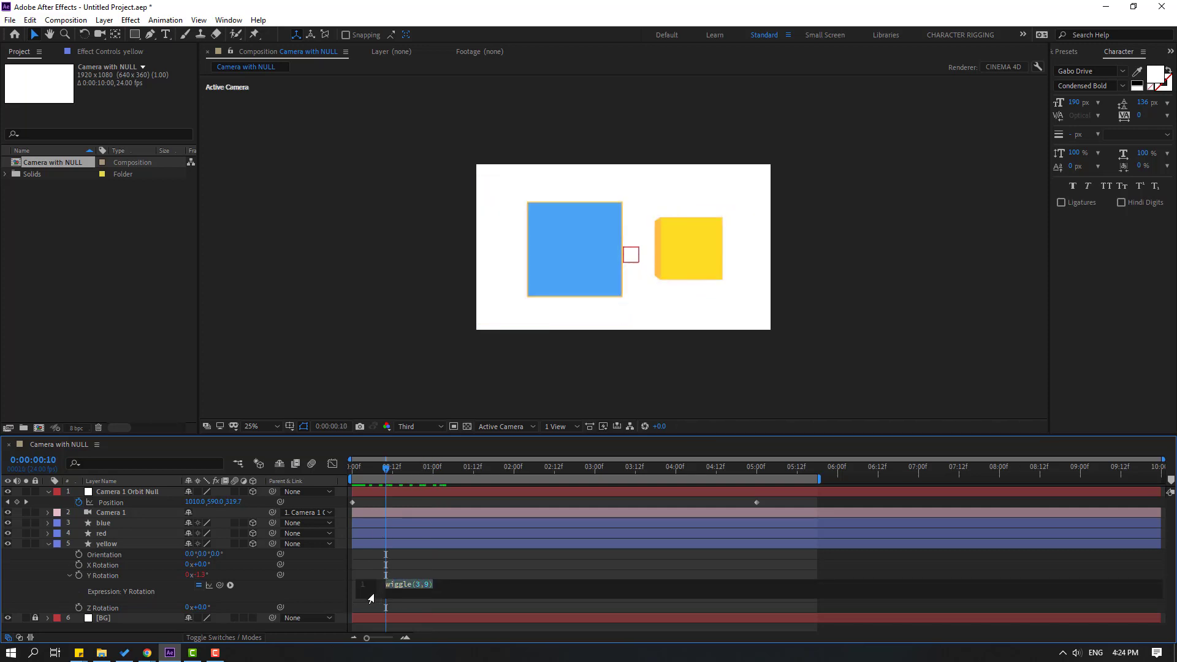
{"action": "left_click", "coordinate": [107, 535]}
{"action": "key", "text": "r"}
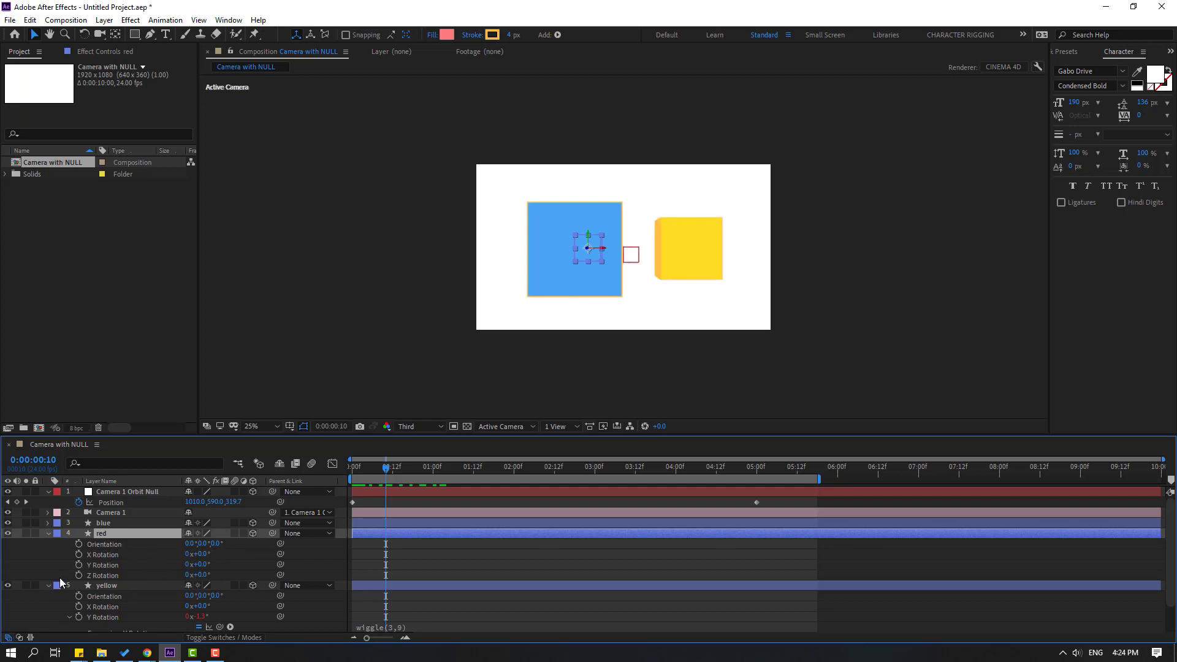
{"action": "left_click", "coordinate": [76, 568], "text": "alt"}
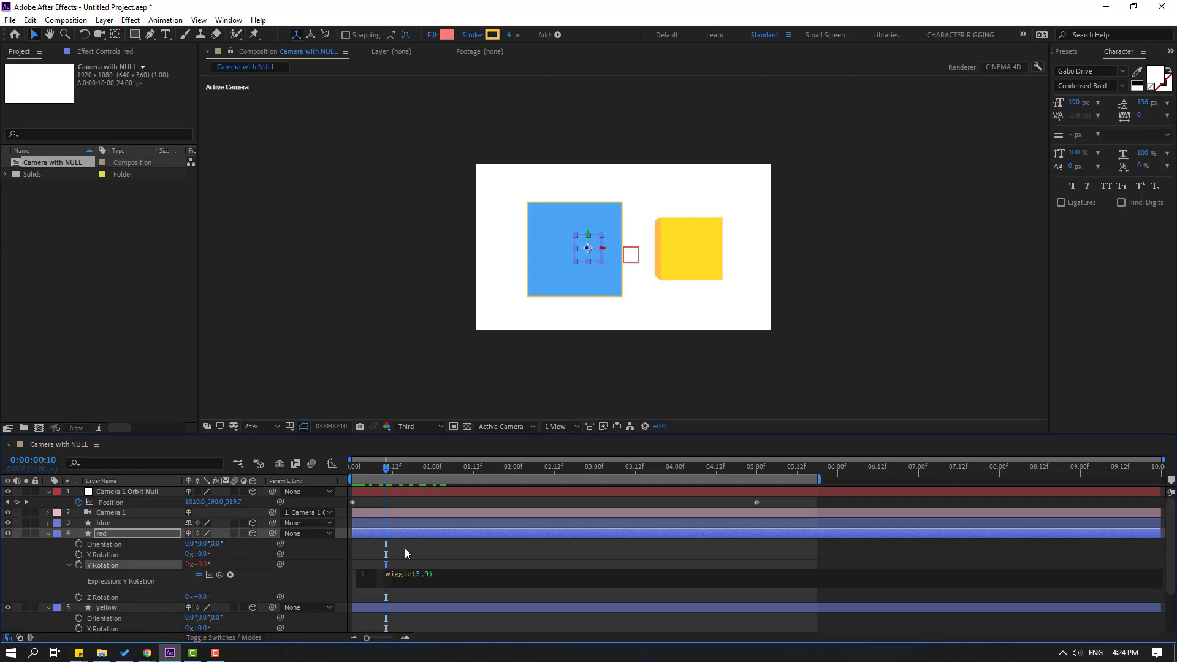
{"action": "left_click", "coordinate": [406, 562]}
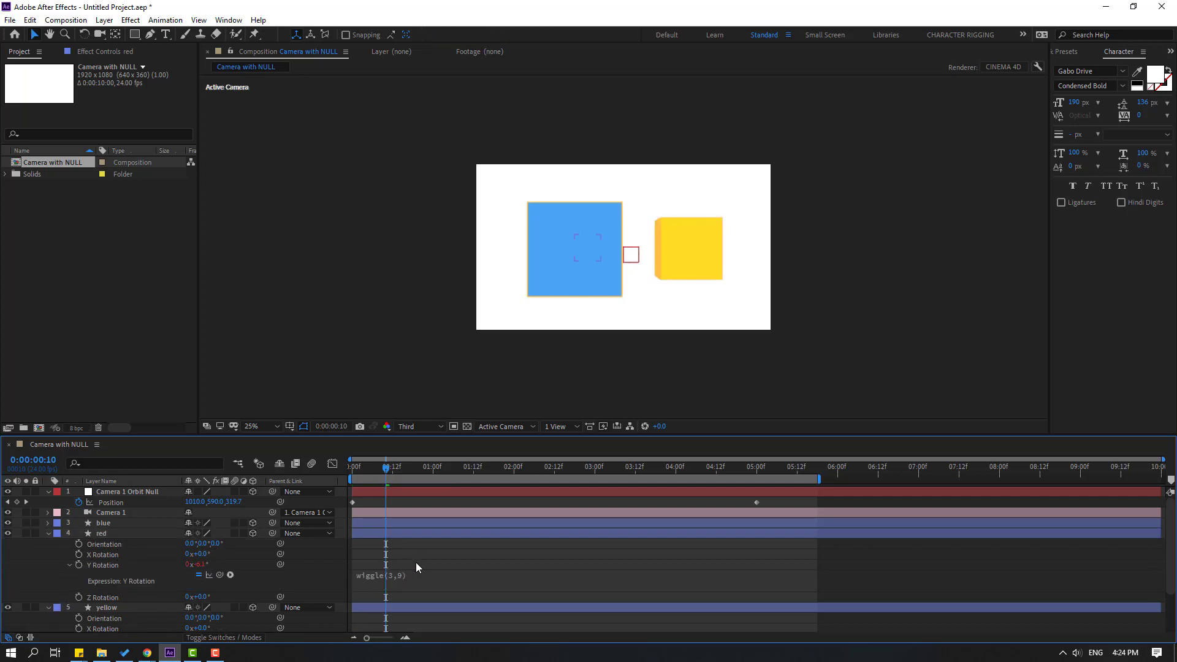
- Apply the copied wiggle(3,9) expression to the blue layer's Y Rotation and preview the animation
{"action": "left_click", "coordinate": [110, 523]}
{"action": "key", "text": "r"}
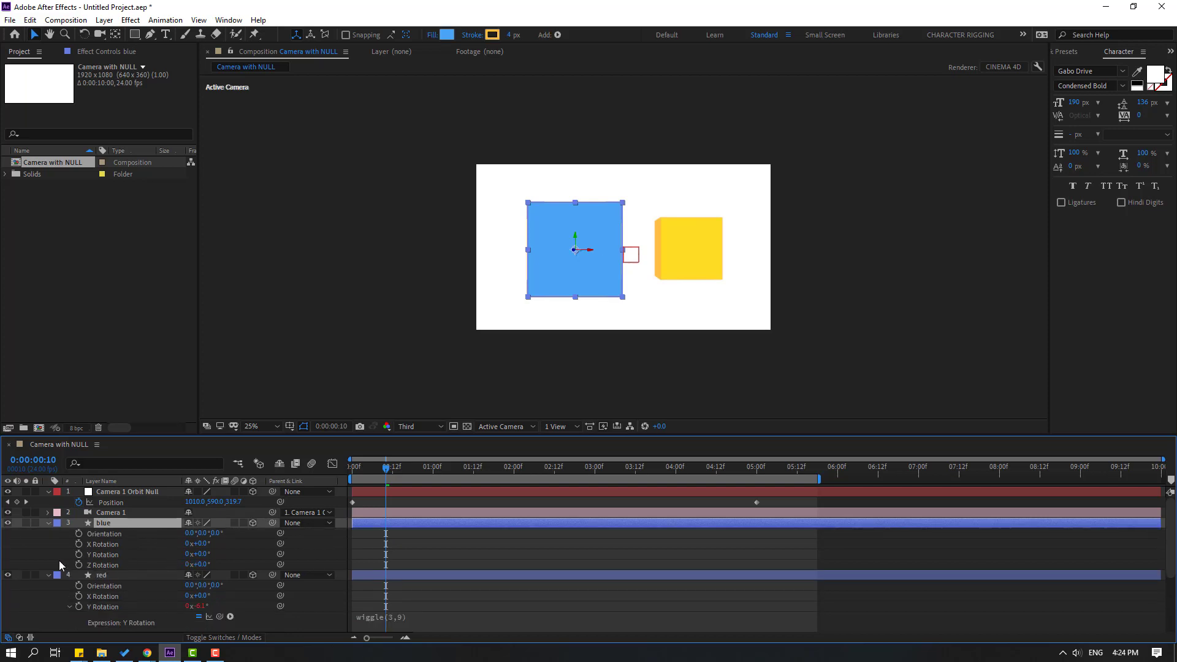
{"action": "left_click", "coordinate": [77, 555], "text": "alt"}
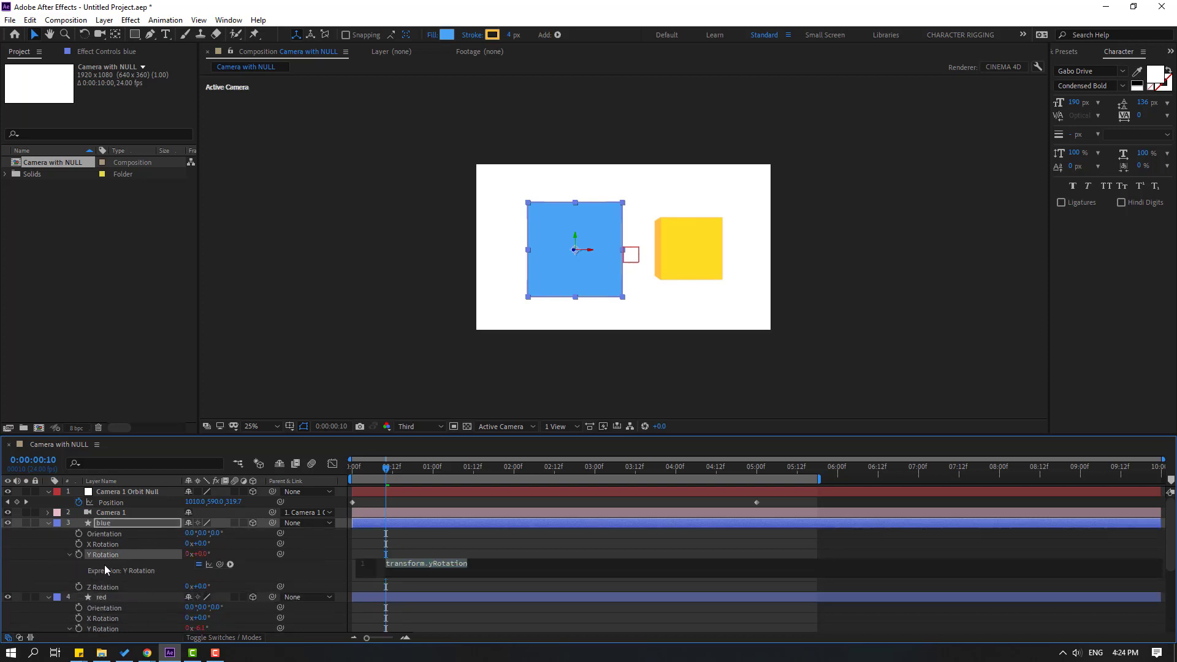
{"action": "key", "text": "ctrl+v"}
{"action": "left_click", "coordinate": [398, 554]}
{"action": "key", "text": "space"}
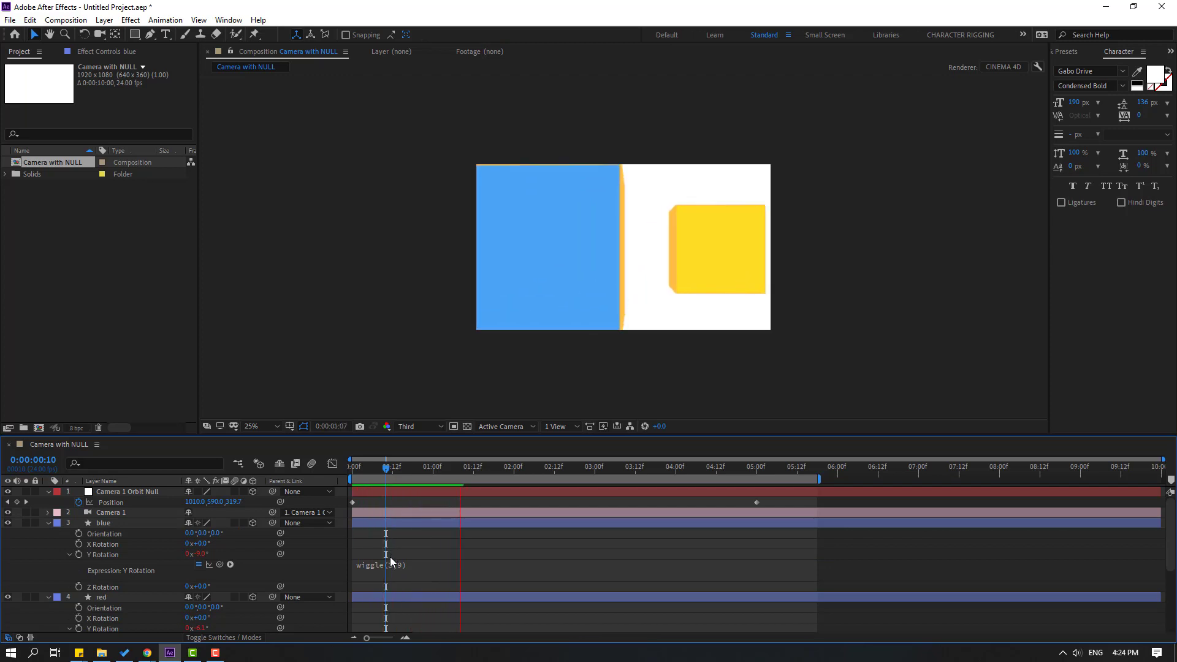
- Start Y Rotation keyframing on the Camera 1 Orbit Null at 0:00:00:00 with a value of 0°
{"action": "key", "text": "space"}
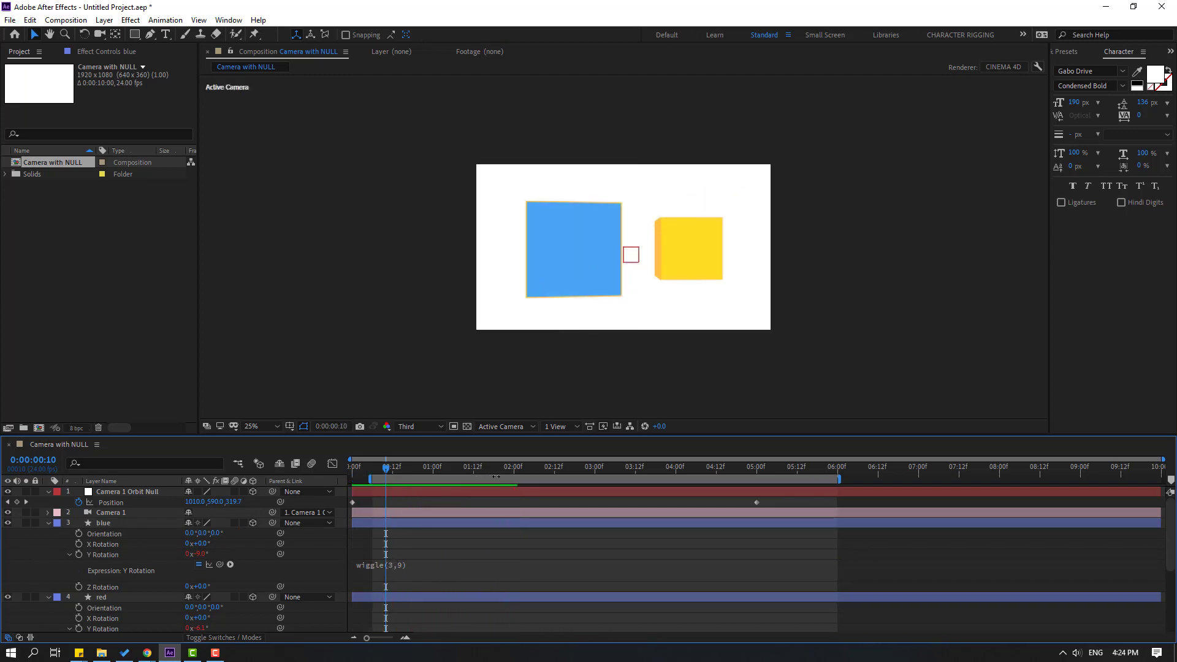
{"action": "left_click", "coordinate": [480, 467]}
{"action": "left_click_drag", "start_coordinate": [527, 467], "coordinate": [353, 469]}
{"action": "left_click", "coordinate": [127, 493]}
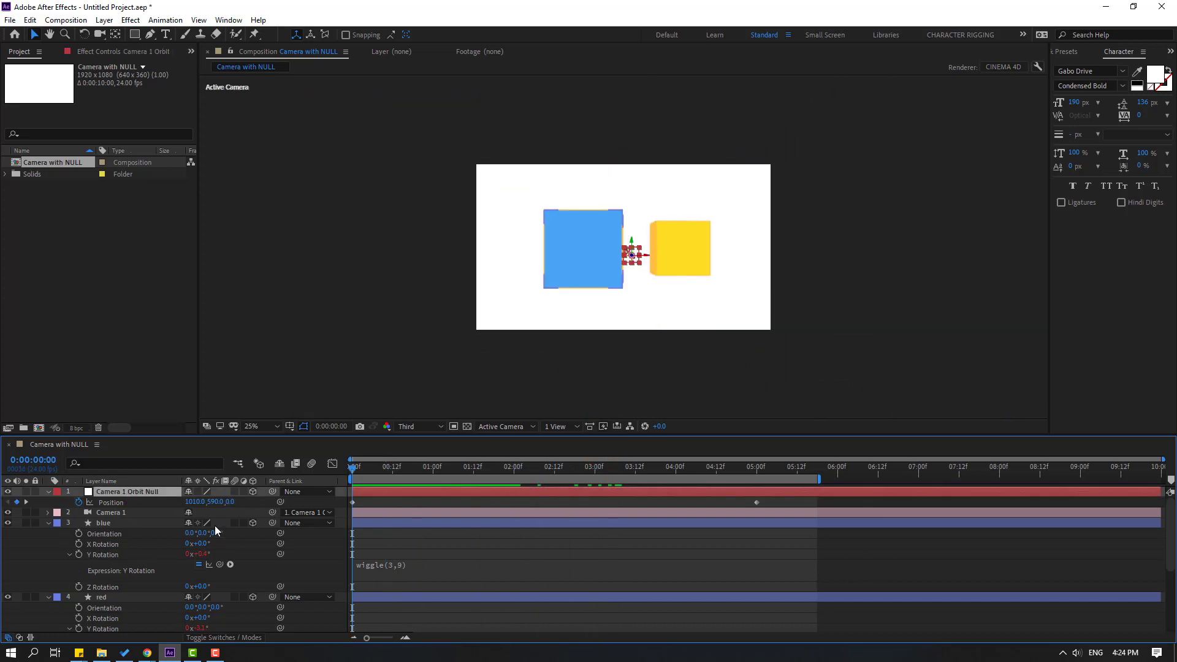
{"action": "key", "text": "shift+r"}
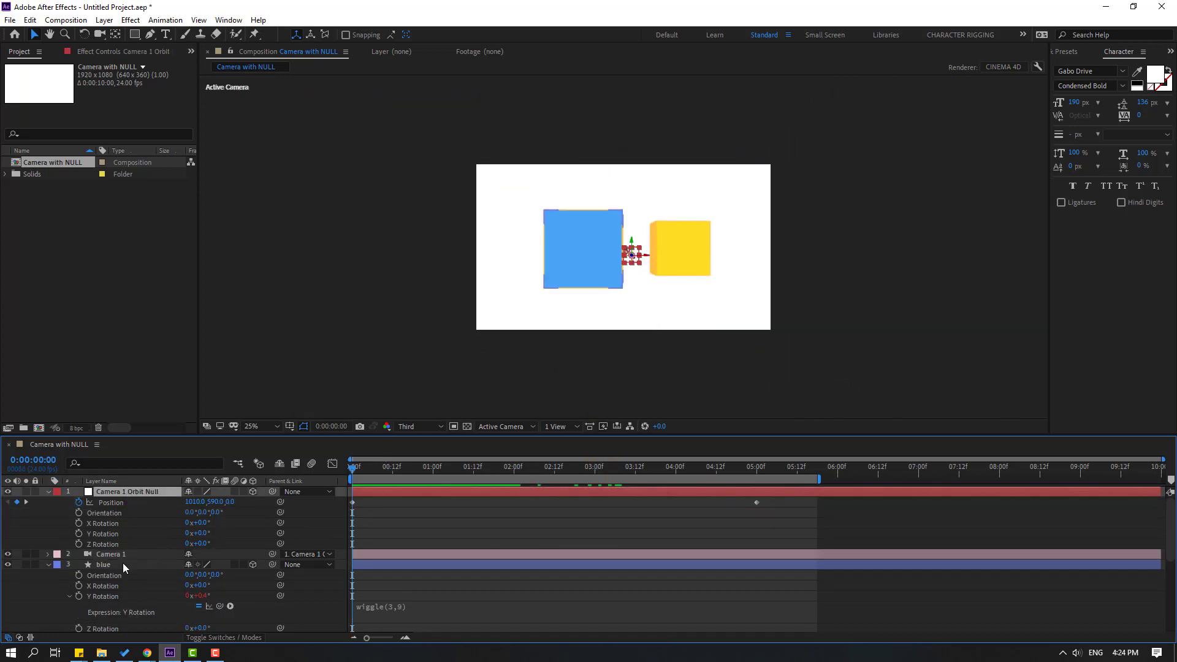
{"action": "left_click", "coordinate": [79, 534]}
{"action": "key", "text": "space"}
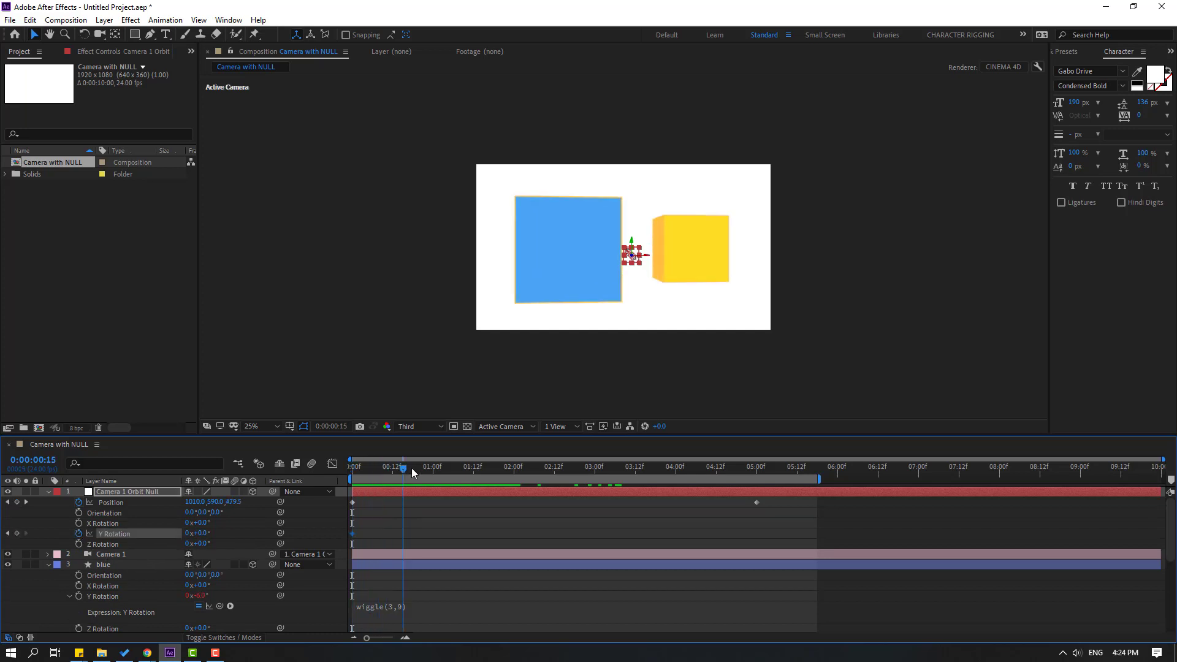
- Keyframe the null's Y Rotation at -18° on 0:00:00:19 and at 23°, placing the 23° keyframe at about 0:00:02:09
{"action": "mouse_move", "coordinate": [202, 535]}
{"action": "left_mouse_down"}
{"action": "mouse_move", "coordinate": [176, 533]}
{"action": "mouse_move", "coordinate": [189, 533]}
{"action": "left_mouse_up"}
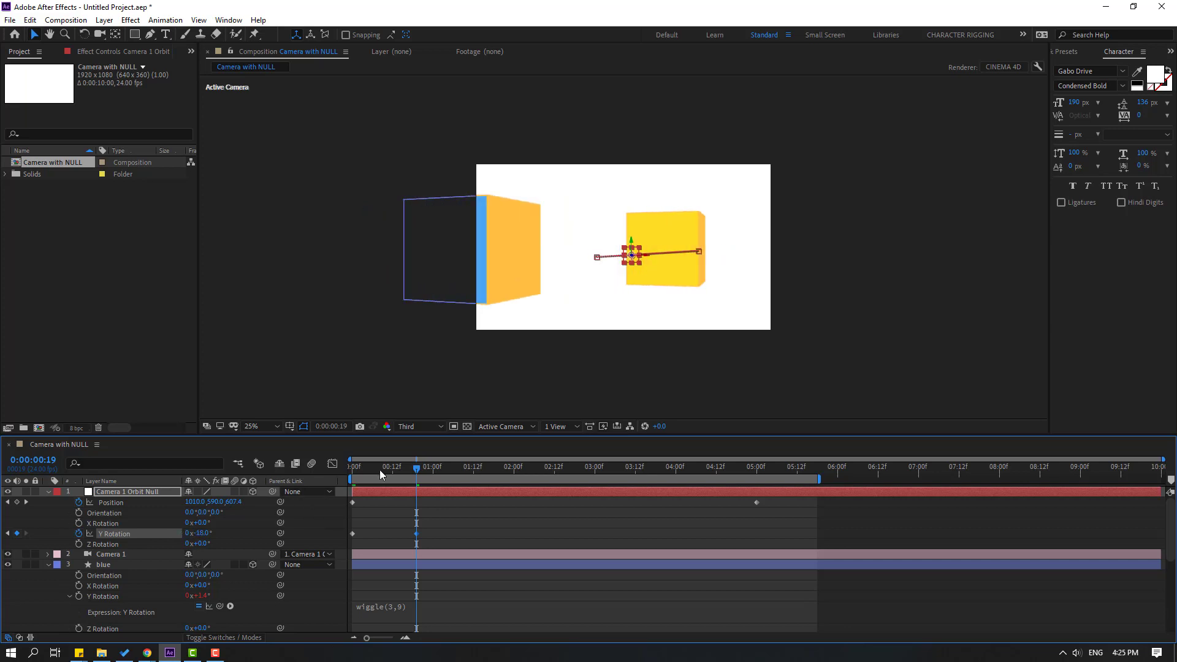
{"action": "left_click_drag", "start_coordinate": [380, 471], "coordinate": [490, 478]}
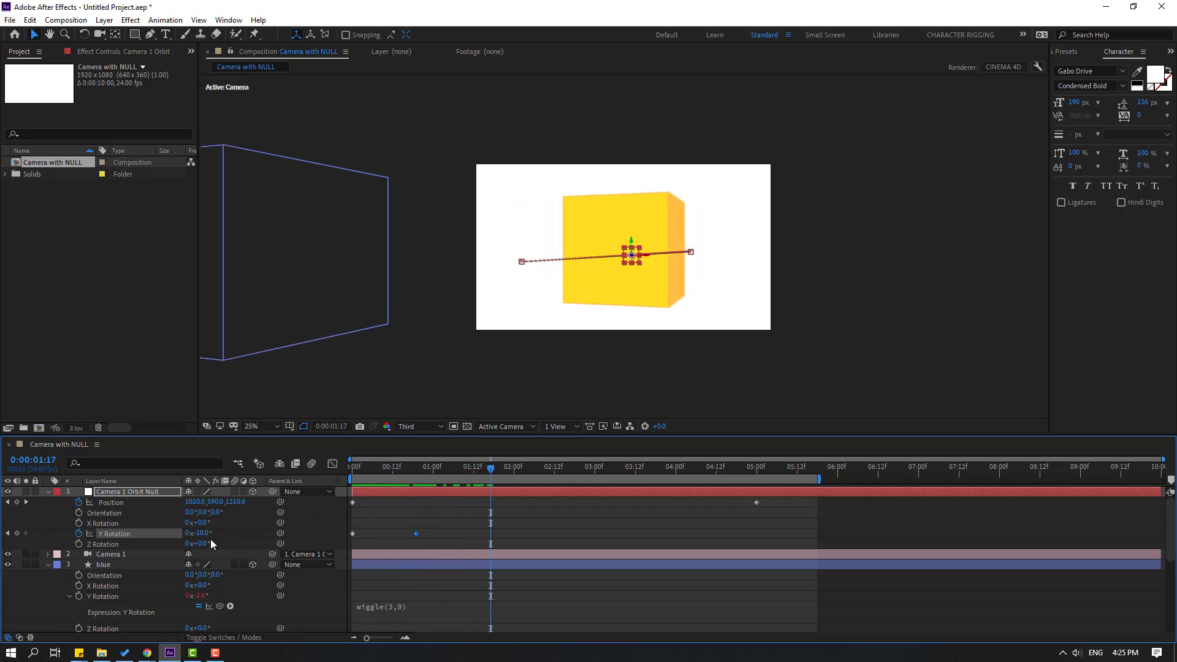
{"action": "left_click_drag", "start_coordinate": [208, 532], "coordinate": [238, 536]}
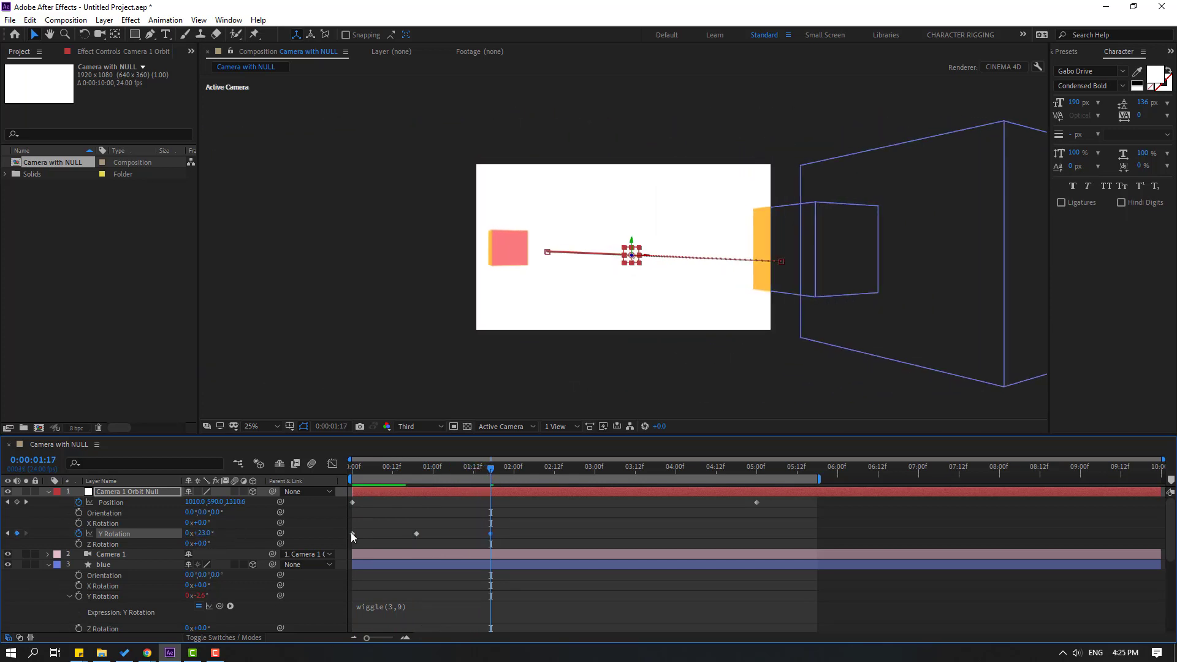
{"action": "left_click_drag", "start_coordinate": [491, 533], "coordinate": [544, 533]}
- Keyframe the null's Y Rotation at -58° around 0:00:03:13 and -158° just after 0:00:05:00, and preview the animation
{"action": "left_click_drag", "start_coordinate": [375, 472], "coordinate": [638, 468]}
{"action": "left_click_drag", "start_coordinate": [203, 533], "coordinate": [162, 539]}
{"action": "left_click_drag", "start_coordinate": [710, 470], "coordinate": [754, 478]}
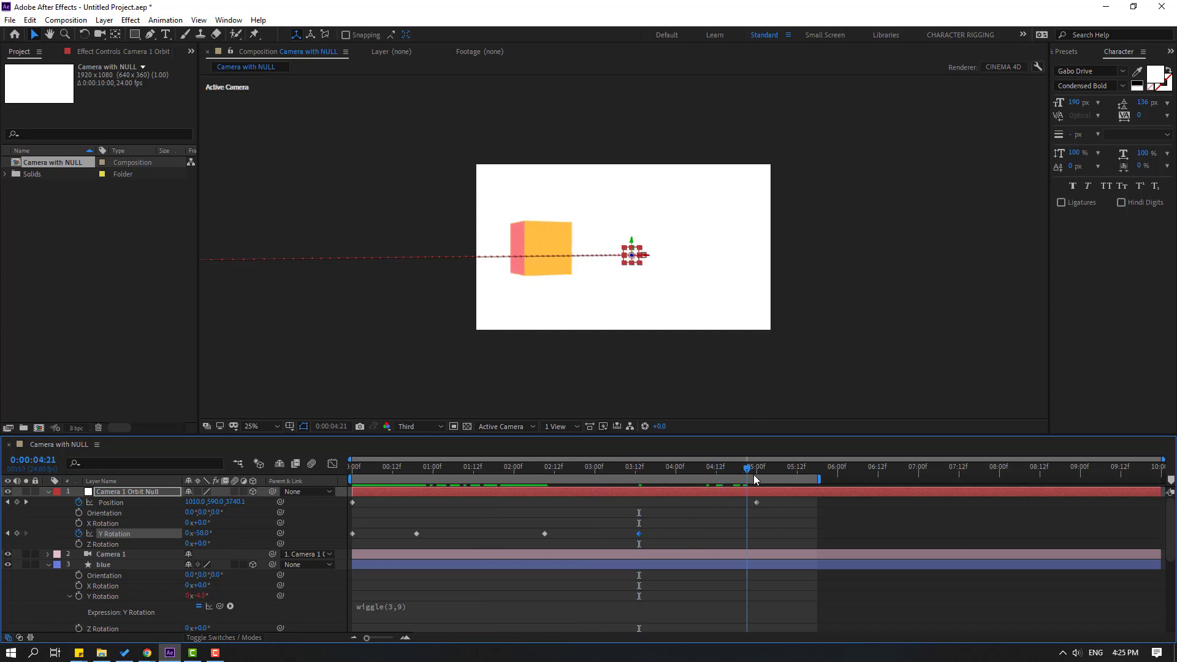
{"action": "left_click_drag", "start_coordinate": [213, 533], "coordinate": [163, 545]}
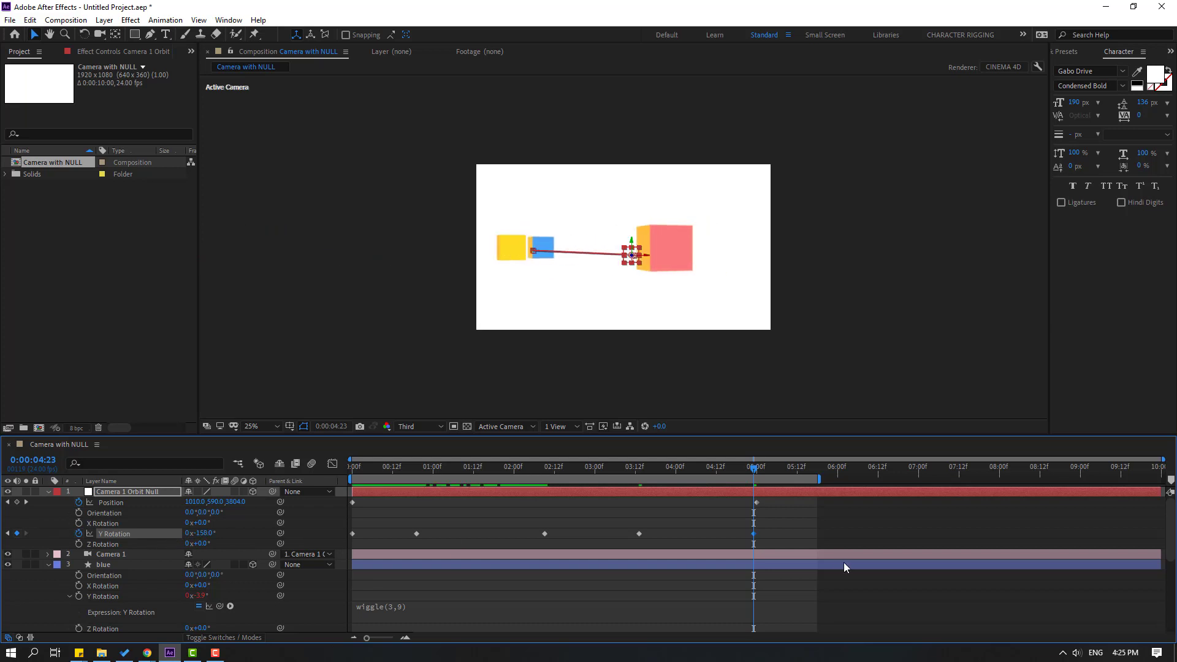
{"action": "left_click_drag", "start_coordinate": [753, 533], "coordinate": [763, 533]}
{"action": "key", "text": "space"}
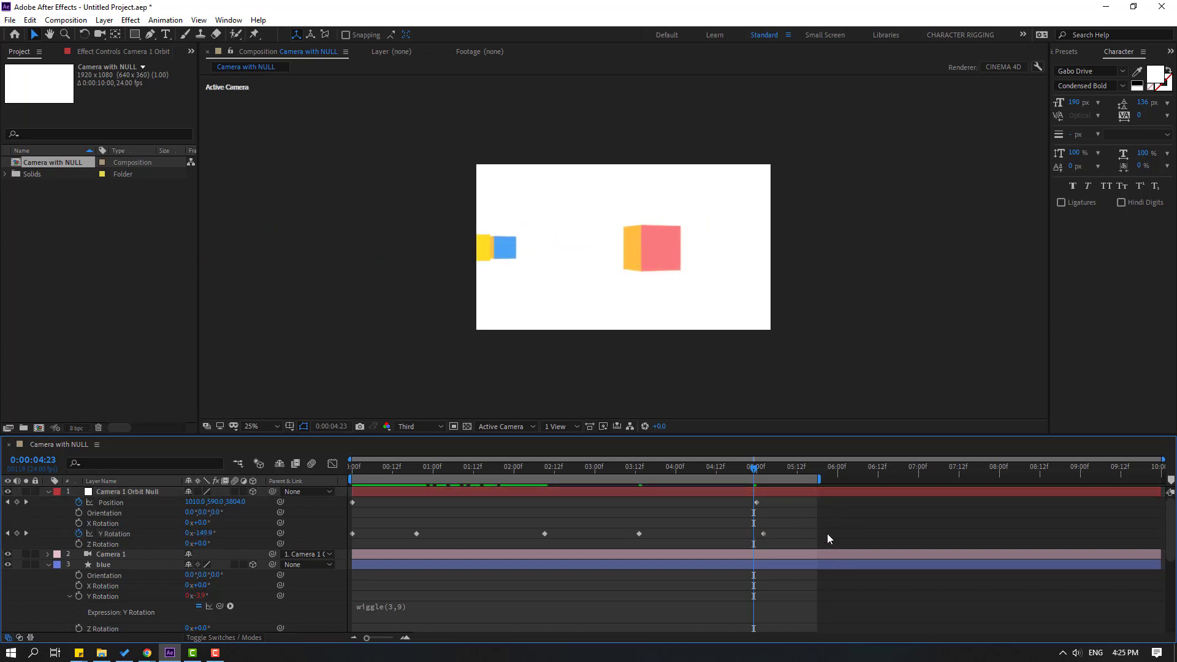
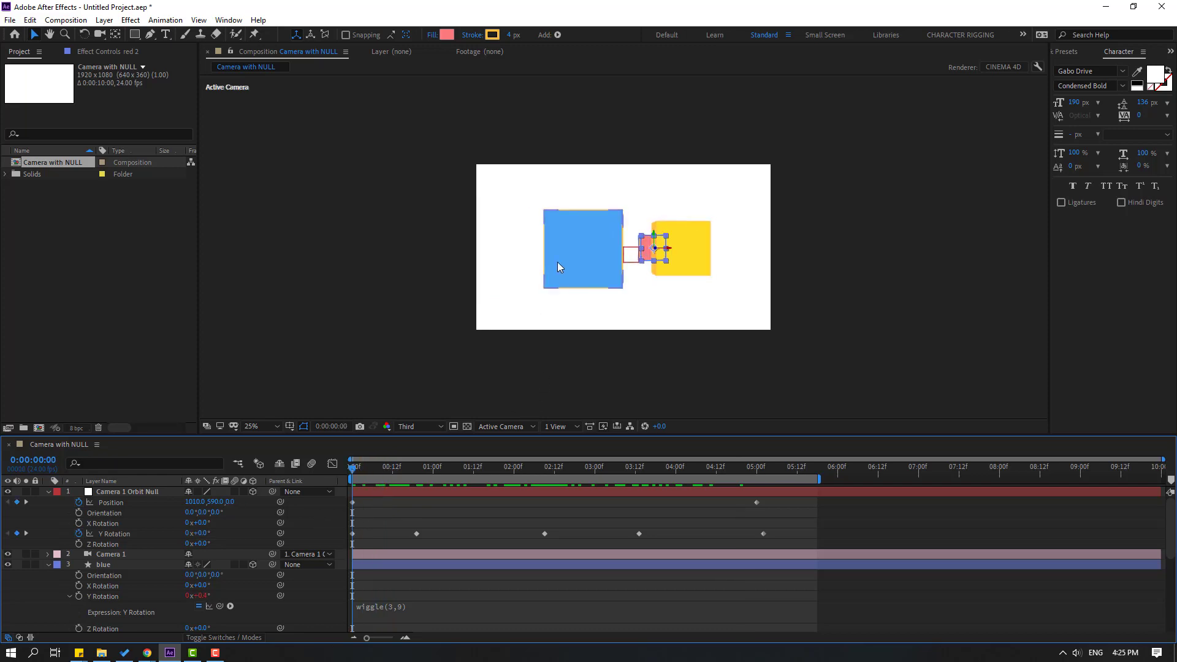
- Duplicate the blue cube and place its copy beyond the frame's left edge, and place a yellow cube copy beyond the right edge
{"action": "left_click", "coordinate": [558, 264]}
{"action": "key", "text": "ctrl+d"}
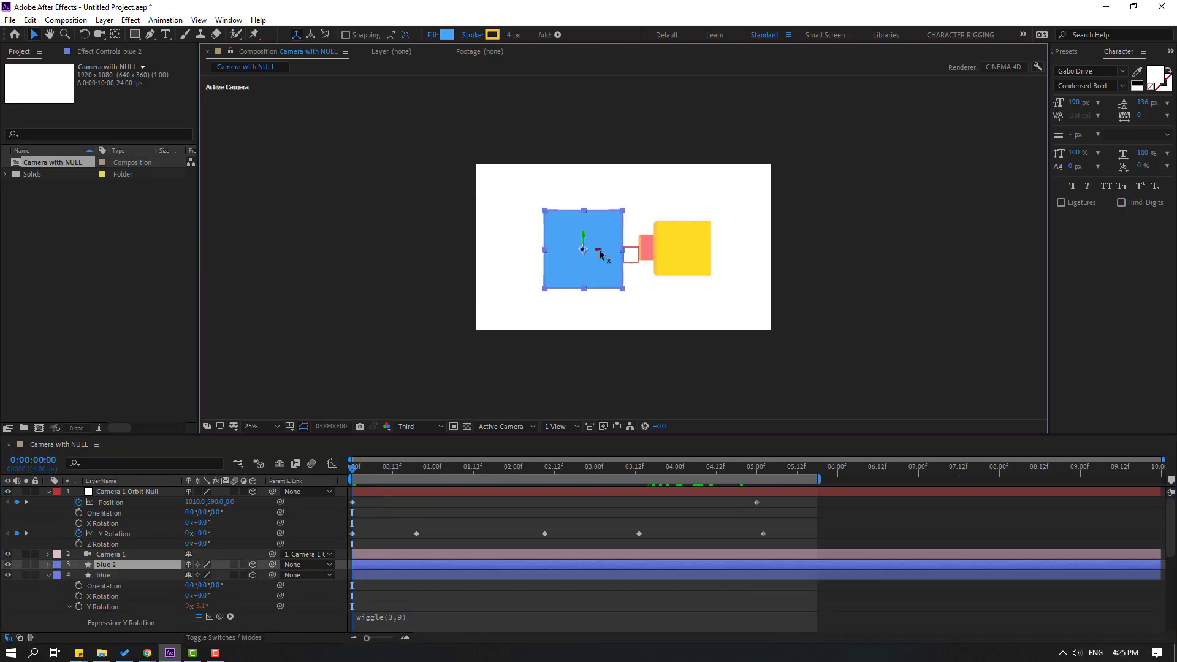
{"action": "left_click_drag", "start_coordinate": [490, 269], "coordinate": [462, 269]}
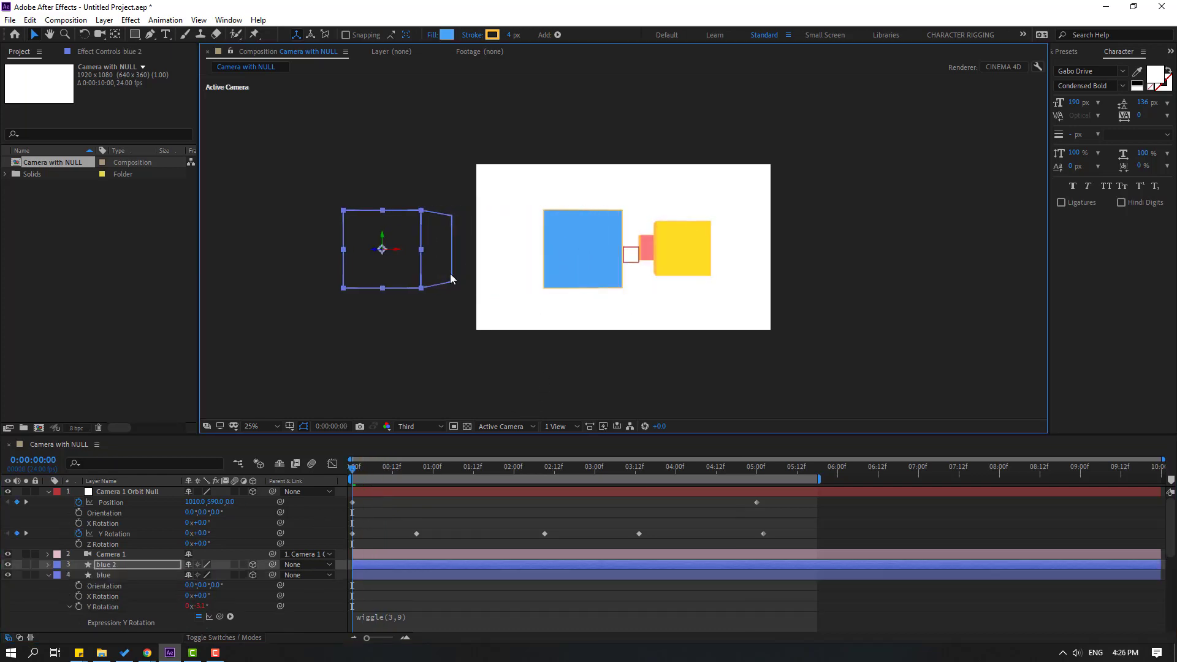
{"action": "left_click", "coordinate": [678, 257]}
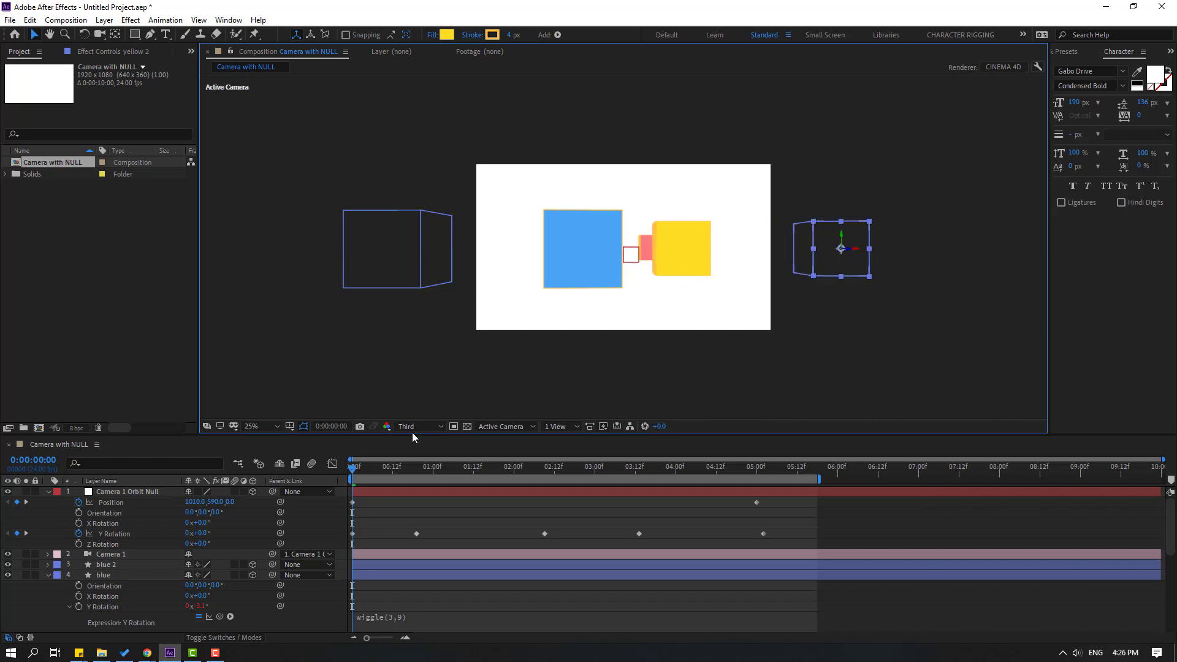
{"action": "left_click_drag", "start_coordinate": [358, 469], "coordinate": [598, 465]}
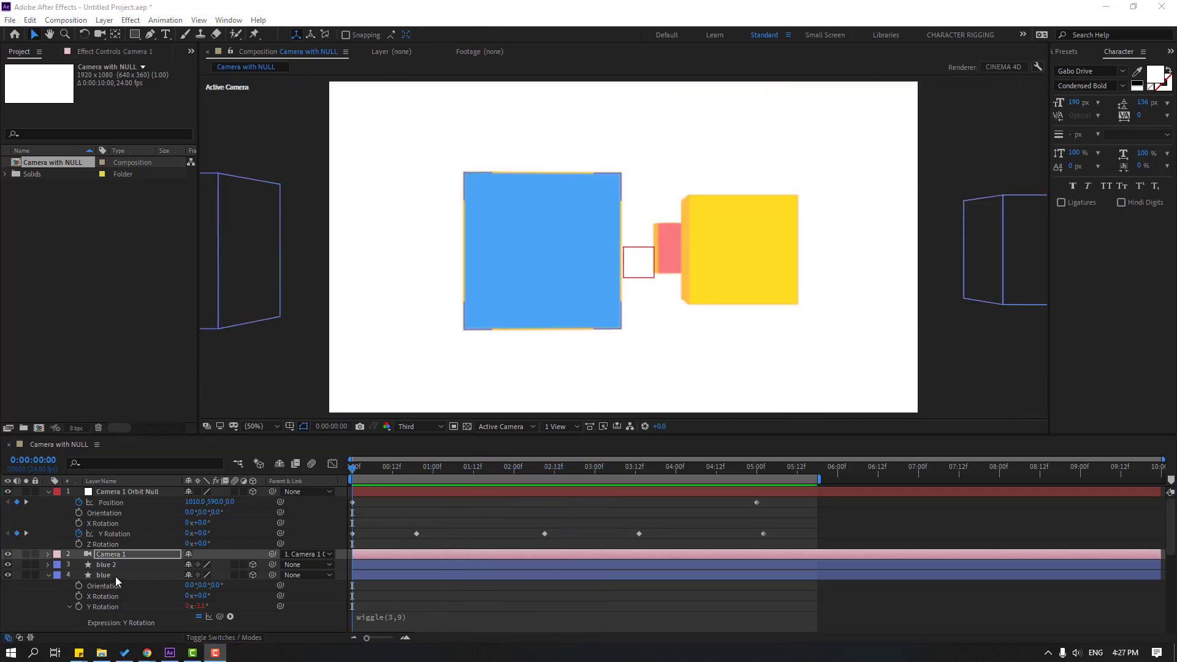
- Pull Camera 1 back with the Track Z Camera tool and orbit it to view all the cubes from above at an angle
{"action": "left_click", "coordinate": [205, 439]}
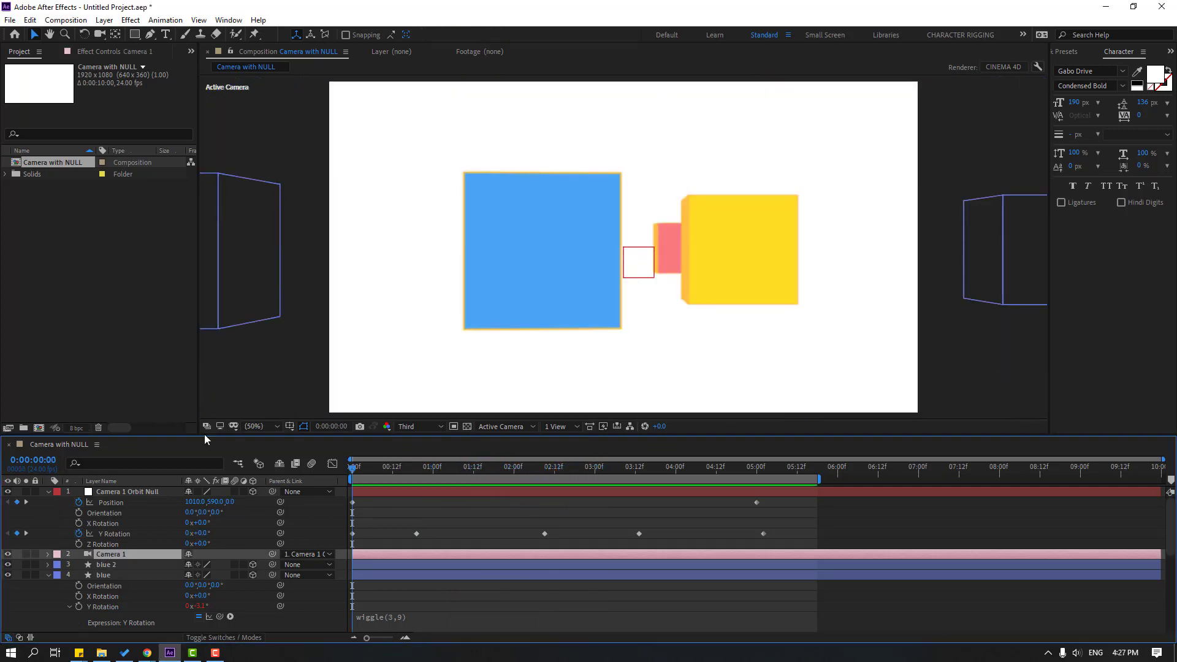
{"action": "left_click", "coordinate": [101, 34]}
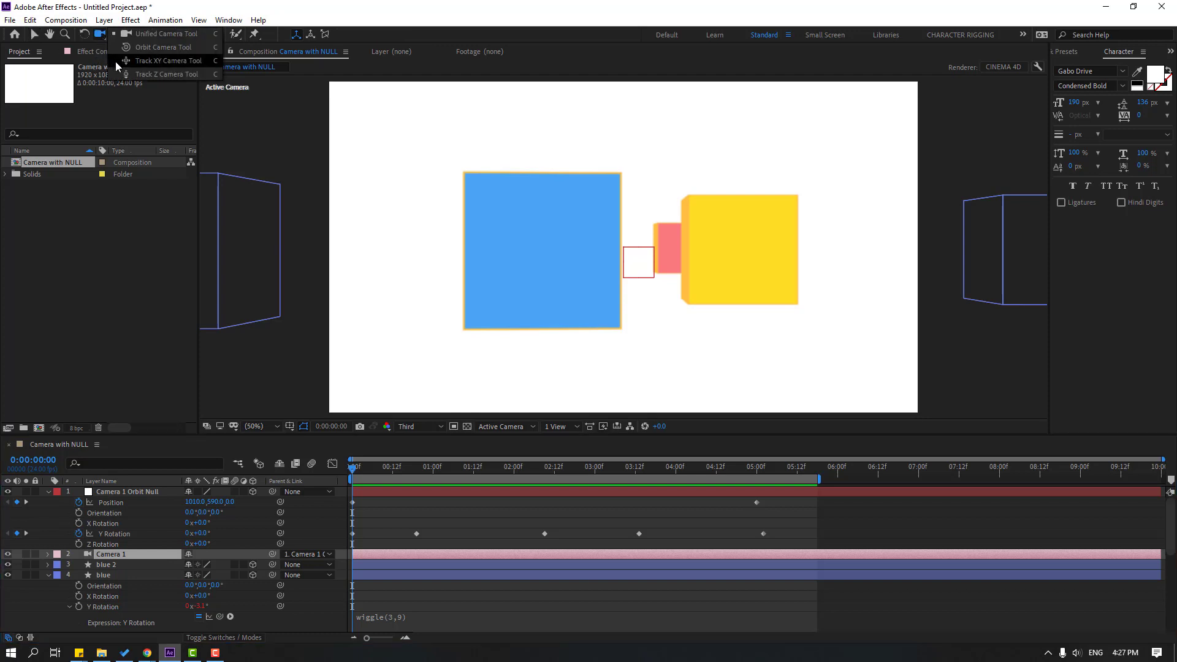
{"action": "left_click", "coordinate": [165, 78]}
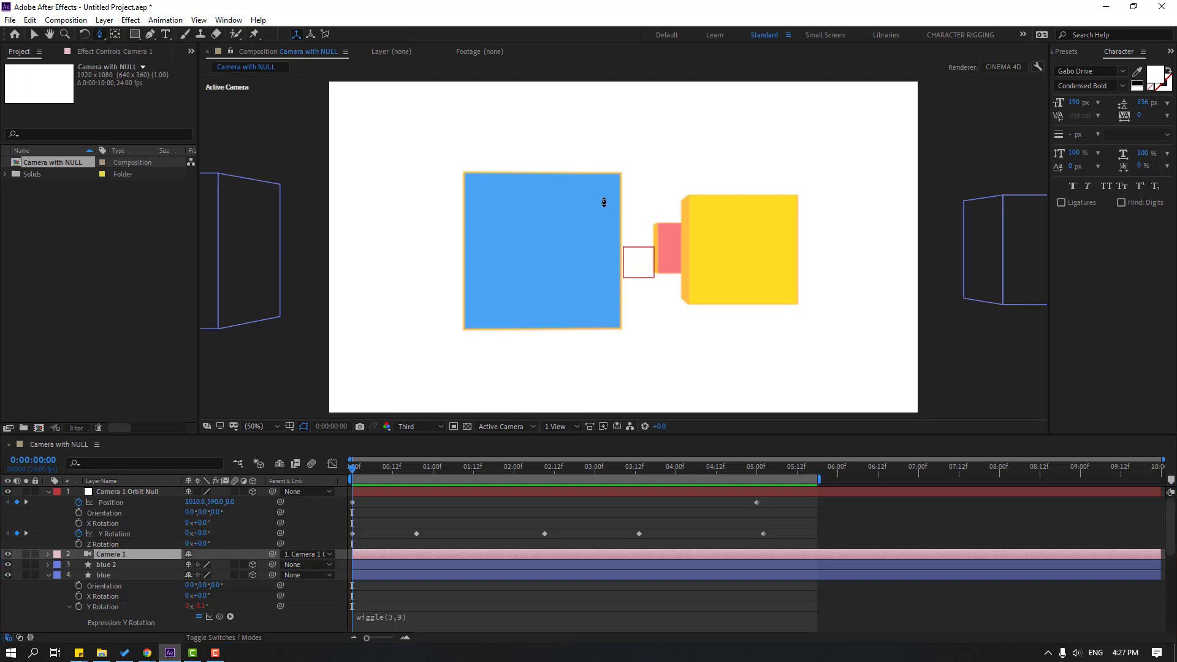
{"action": "left_click_drag", "start_coordinate": [604, 202], "coordinate": [572, 318]}
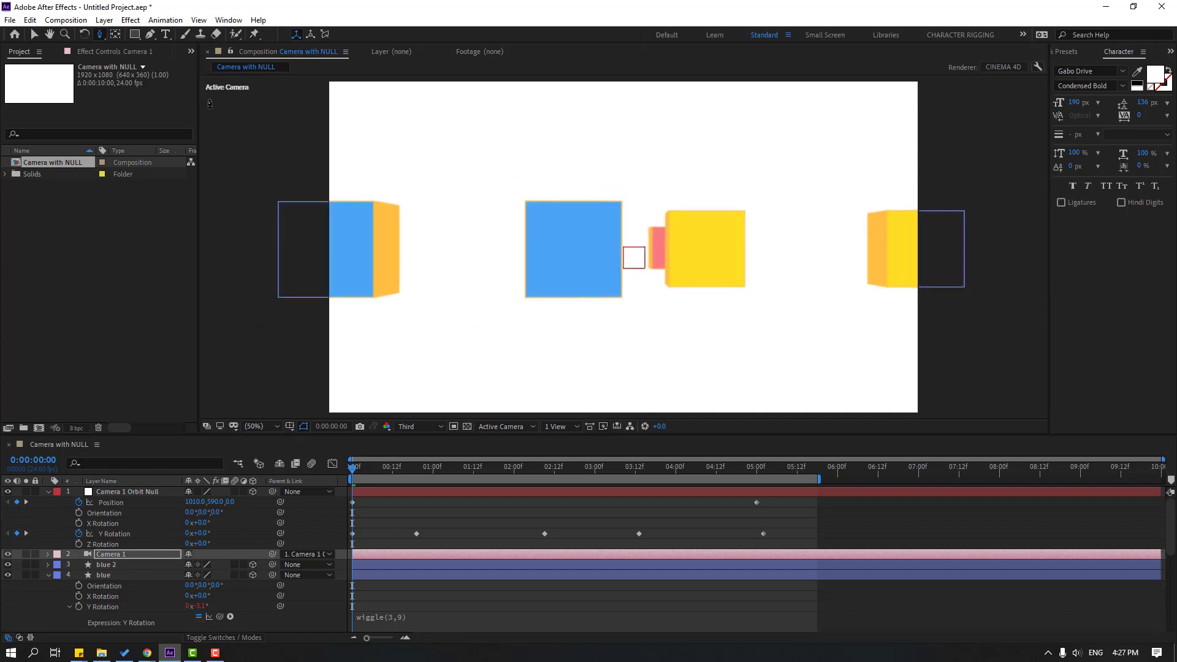
{"action": "left_click", "coordinate": [101, 35]}
{"action": "left_click_drag", "start_coordinate": [540, 186], "coordinate": [521, 346]}
{"action": "mouse_move", "coordinate": [355, 469]}
{"action": "left_mouse_down"}
{"action": "mouse_move", "coordinate": [706, 465]}
{"action": "mouse_move", "coordinate": [353, 481]}
{"action": "left_mouse_up"}
- Delete the null's third Y Rotation keyframe, move the second one to about 0:00:01:17, and preview the motion
{"action": "left_click_drag", "start_coordinate": [567, 532], "coordinate": [520, 541]}
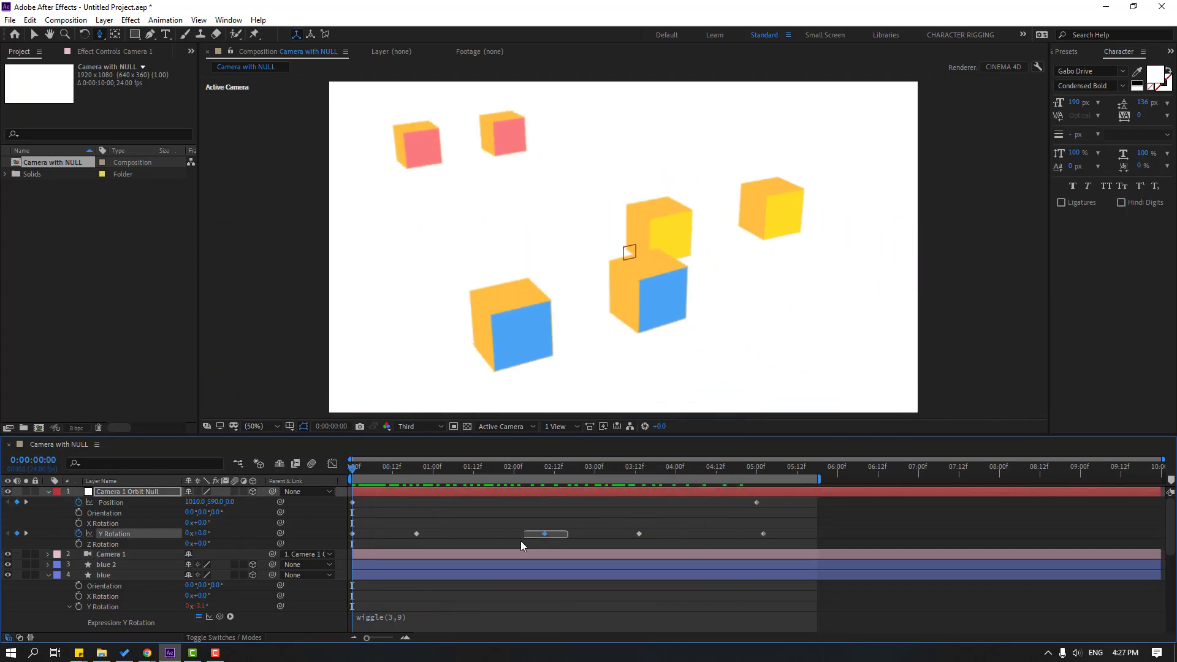
{"action": "key", "text": "Delete"}
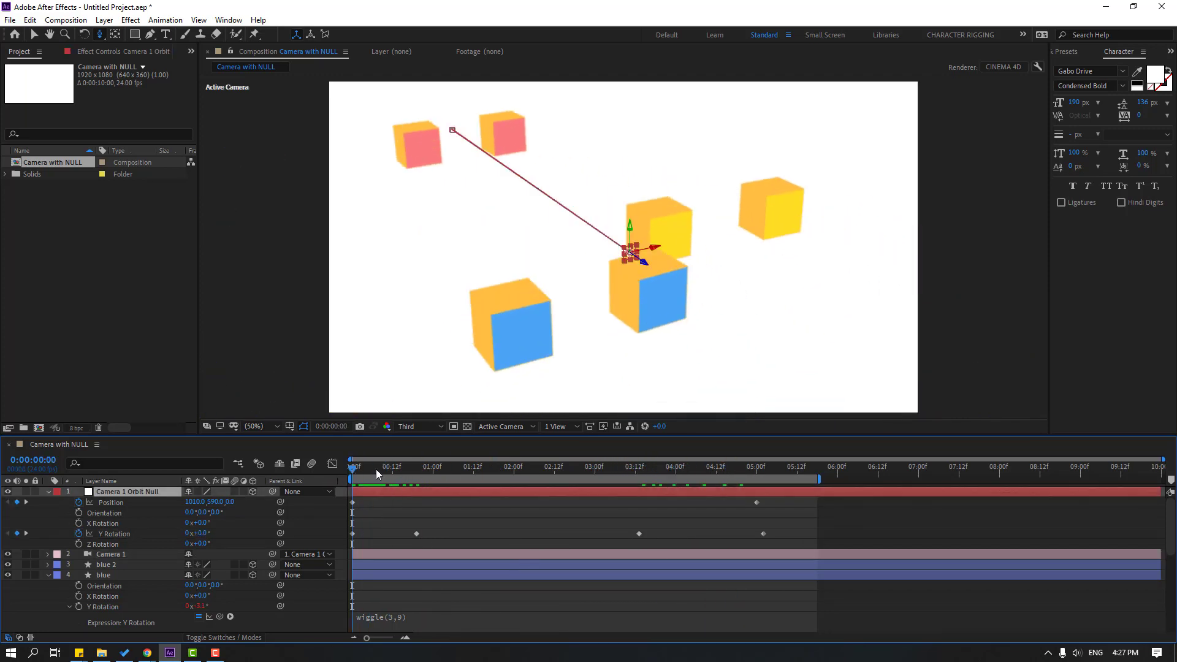
{"action": "left_click", "coordinate": [399, 469]}
{"action": "left_click_drag", "start_coordinate": [419, 532], "coordinate": [491, 533]}
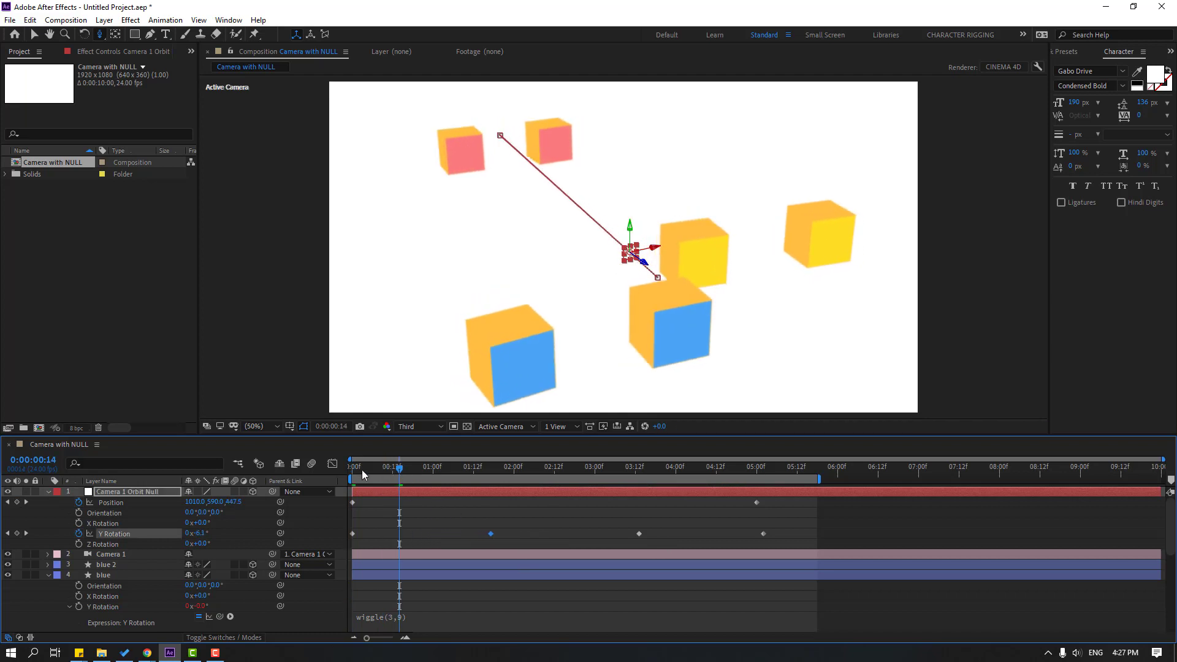
{"action": "key", "text": "space"}
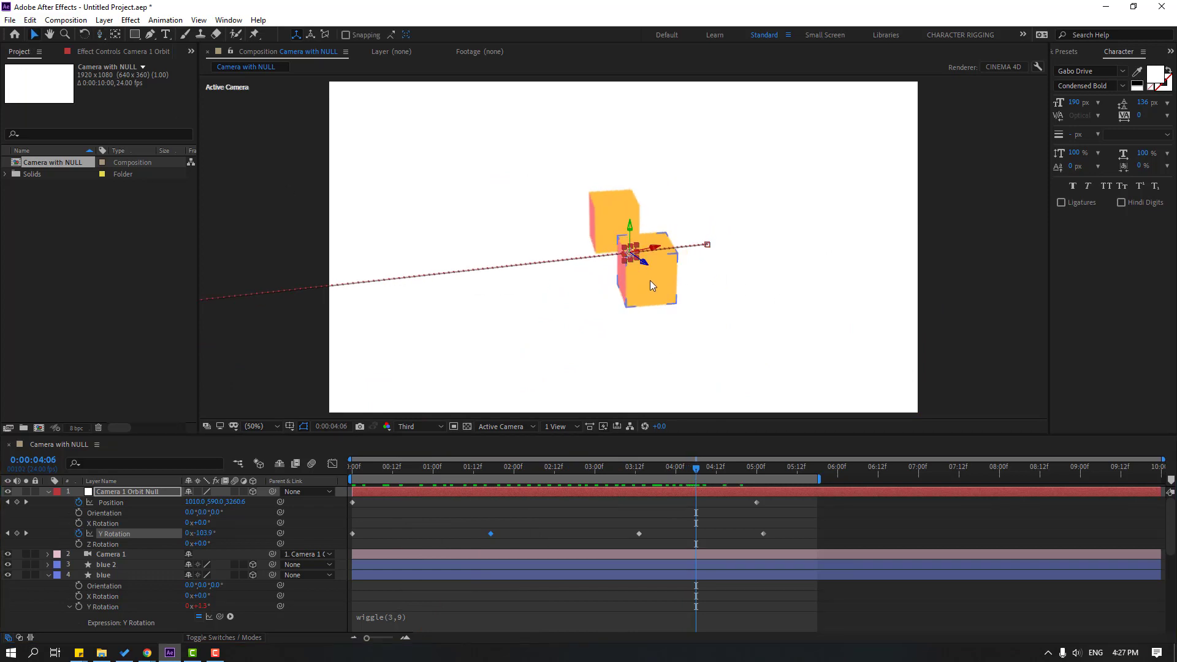
- At 0:00:04:06, move the red 2 cube along its Z axis away from the other red cube, and preview from the start
{"action": "left_click", "coordinate": [630, 279]}
{"action": "left_click_drag", "start_coordinate": [594, 275], "coordinate": [301, 310]}
{"action": "left_click", "coordinate": [662, 477]}
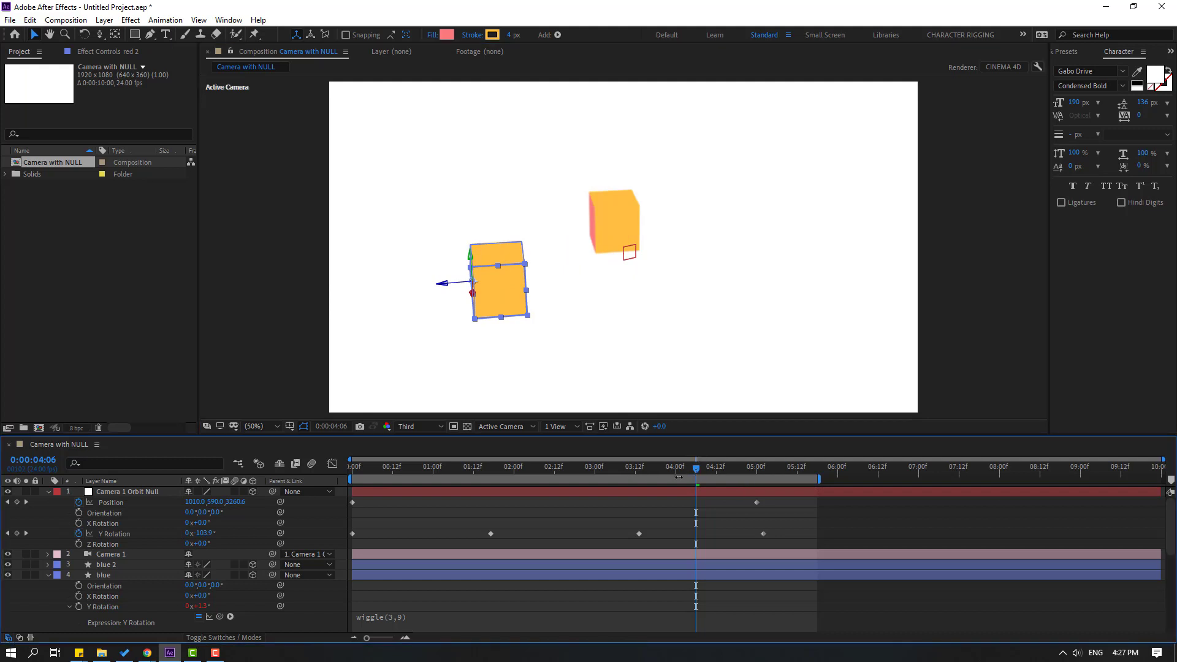
{"action": "left_click_drag", "start_coordinate": [675, 469], "coordinate": [396, 481]}
{"action": "key", "text": "Home"}
{"action": "key", "text": "space"}
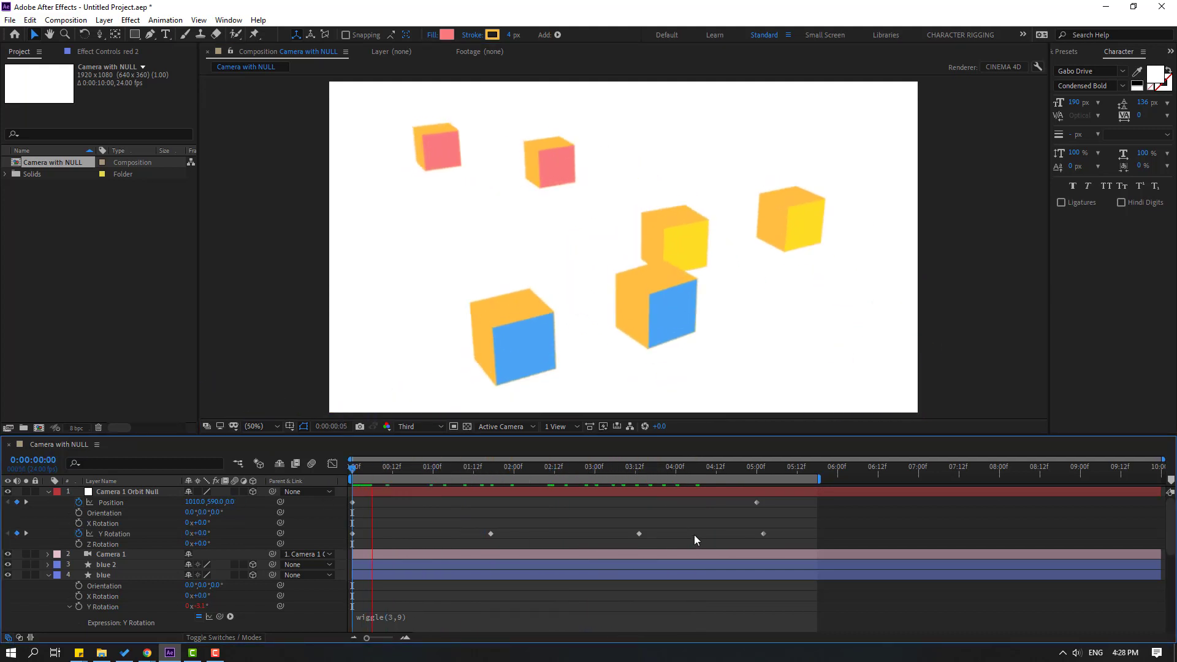